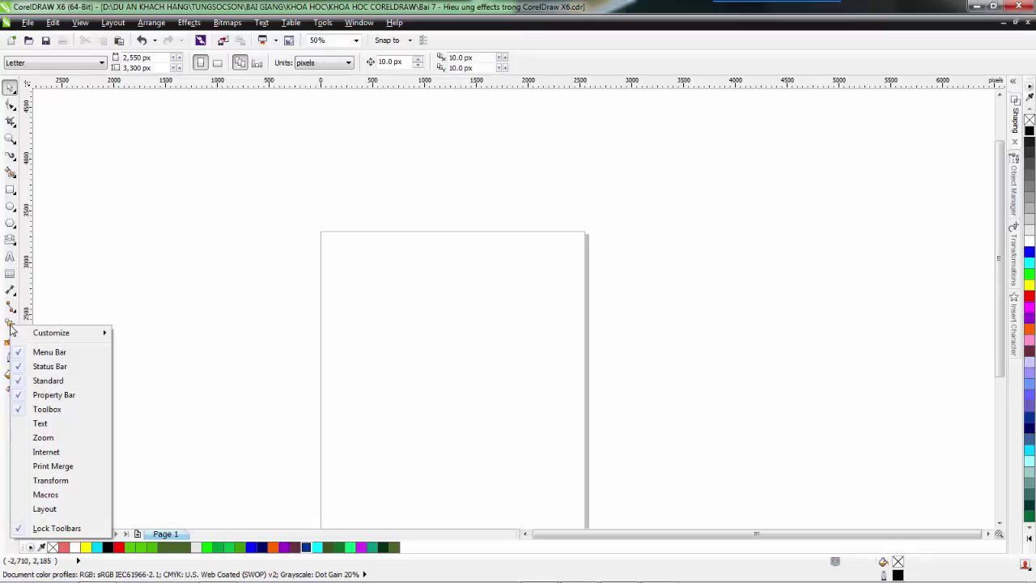
Draw a five-pointed star about 588 by 560 px just outside the page's upper-left corner
{"action": "left_click", "coordinate": [9, 326]}
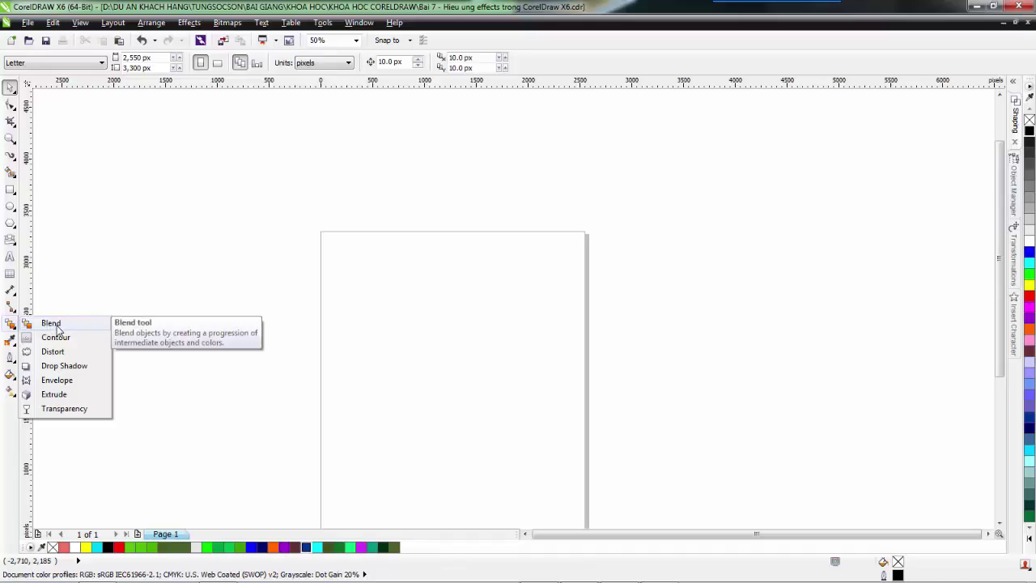
{"action": "mouse_move", "coordinate": [10, 212]}
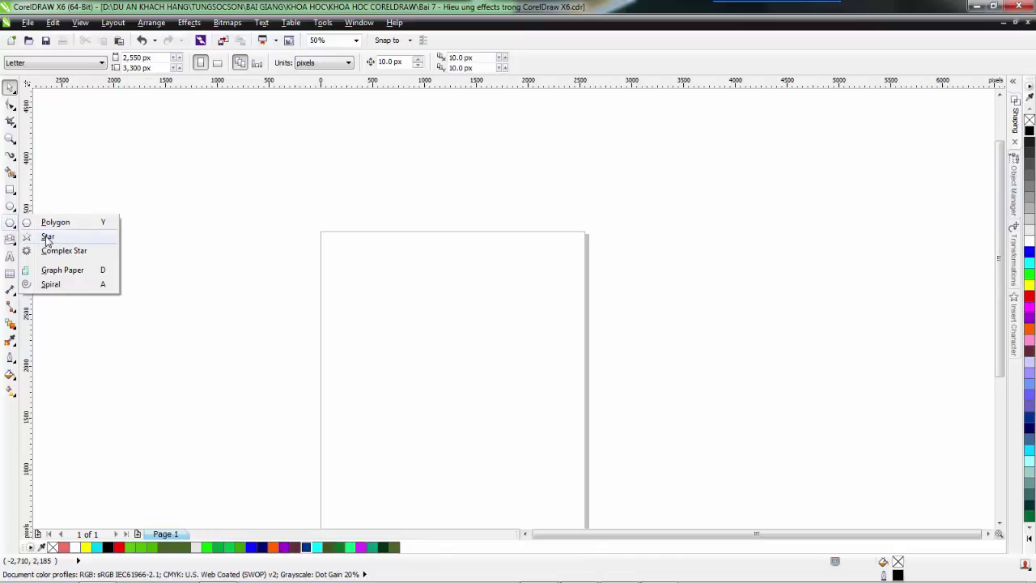
{"action": "left_click", "coordinate": [47, 238]}
{"action": "left_click_drag", "start_coordinate": [240, 214], "coordinate": [303, 276]}
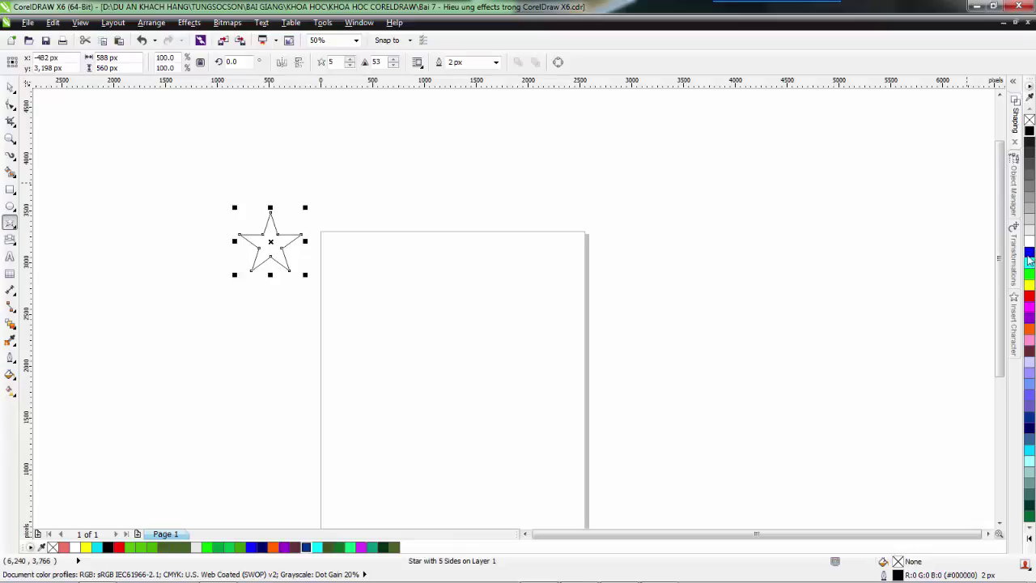
Fill the star with red (#FF0000) and set its outline width to None
{"action": "left_click", "coordinate": [1030, 296]}
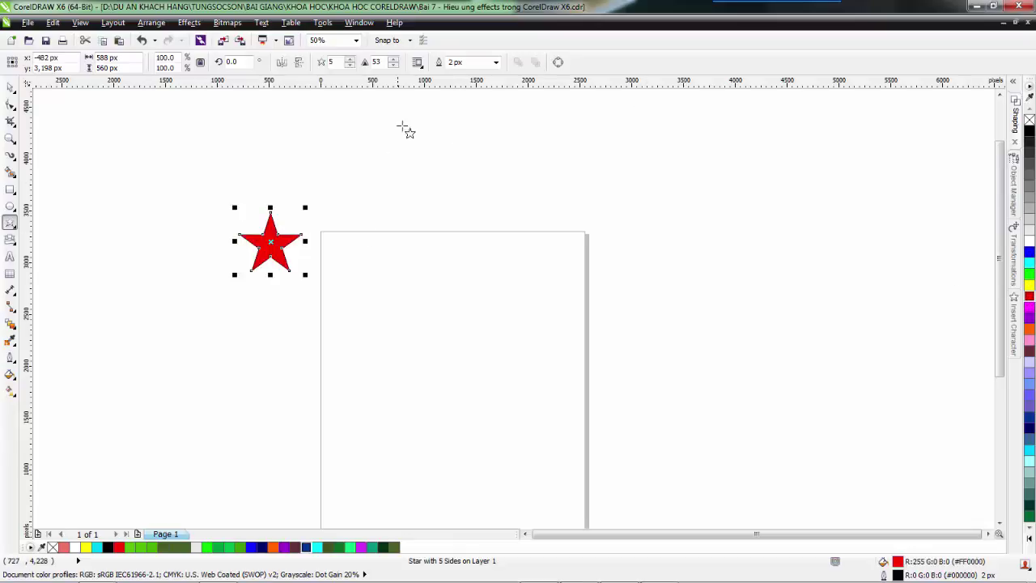
{"action": "left_click", "coordinate": [496, 65]}
{"action": "left_click", "coordinate": [484, 73]}
{"action": "key", "text": "space"}
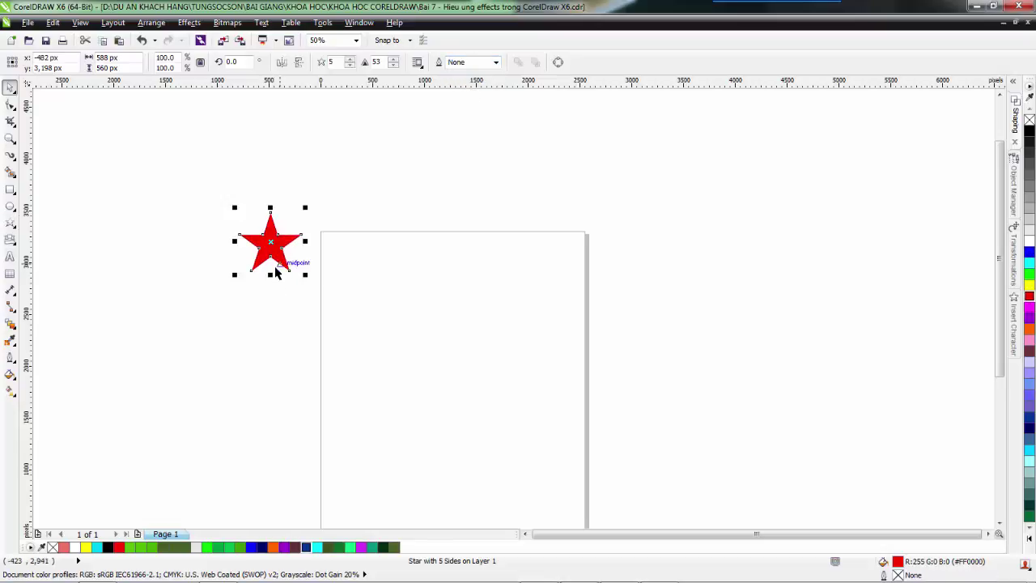
Duplicate the red star horizontally to the page's upper-right area and shrink the copy about its center to about 23.5%
{"action": "left_click_drag", "start_coordinate": [273, 242], "coordinate": [530, 242]}
{"action": "right_click", "coordinate": [529, 242]}
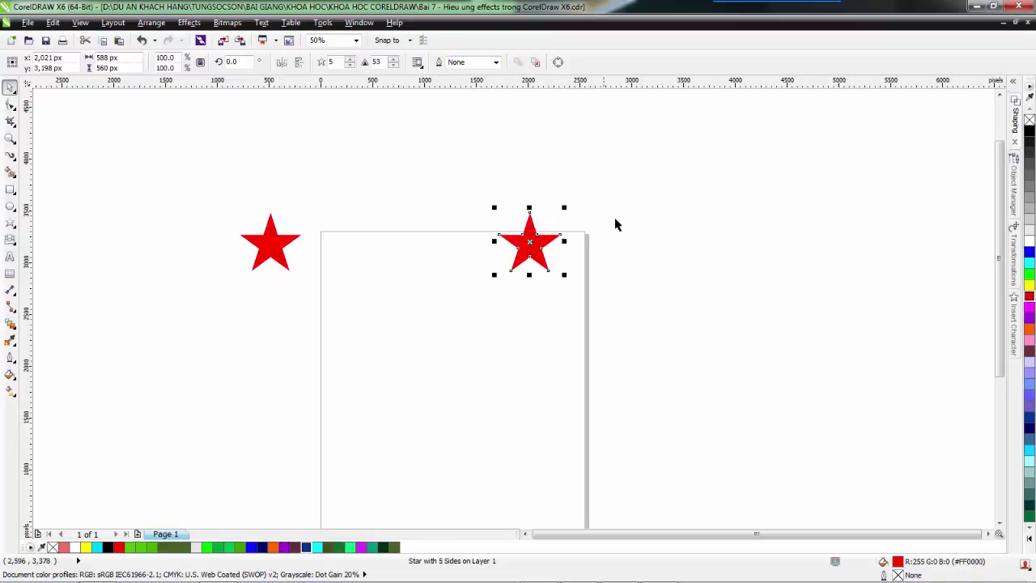
{"action": "left_click_drag", "start_coordinate": [566, 210], "coordinate": [556, 232]}
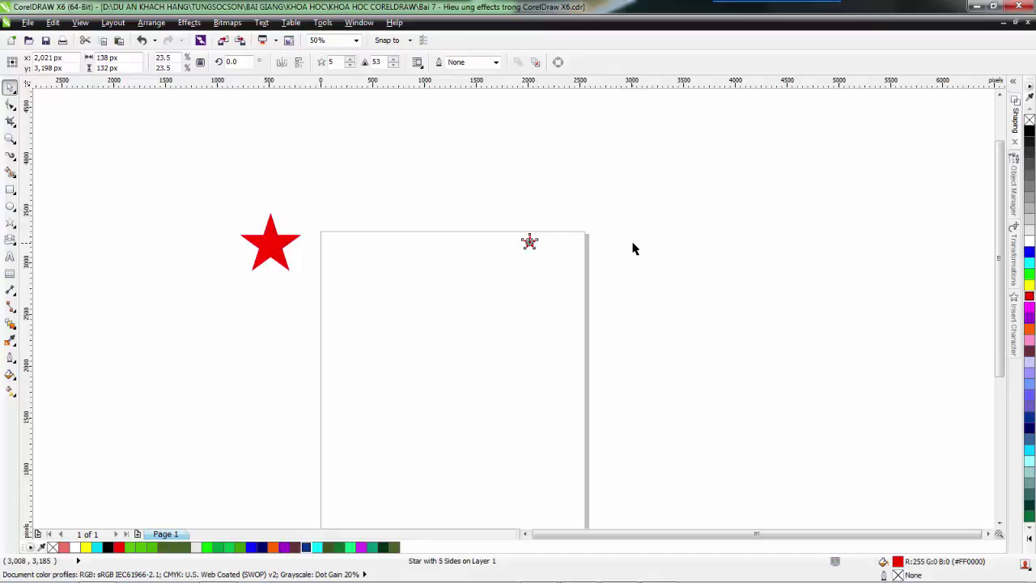
{"action": "left_click", "coordinate": [636, 252]}
{"action": "left_click", "coordinate": [282, 256]}
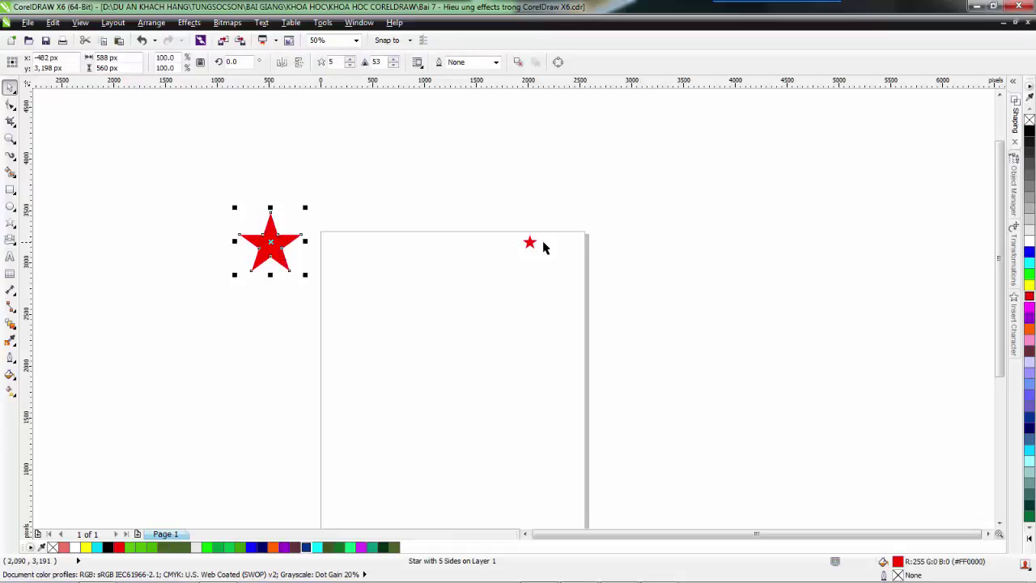
{"action": "left_click", "coordinate": [529, 242]}
{"action": "left_click", "coordinate": [440, 203]}
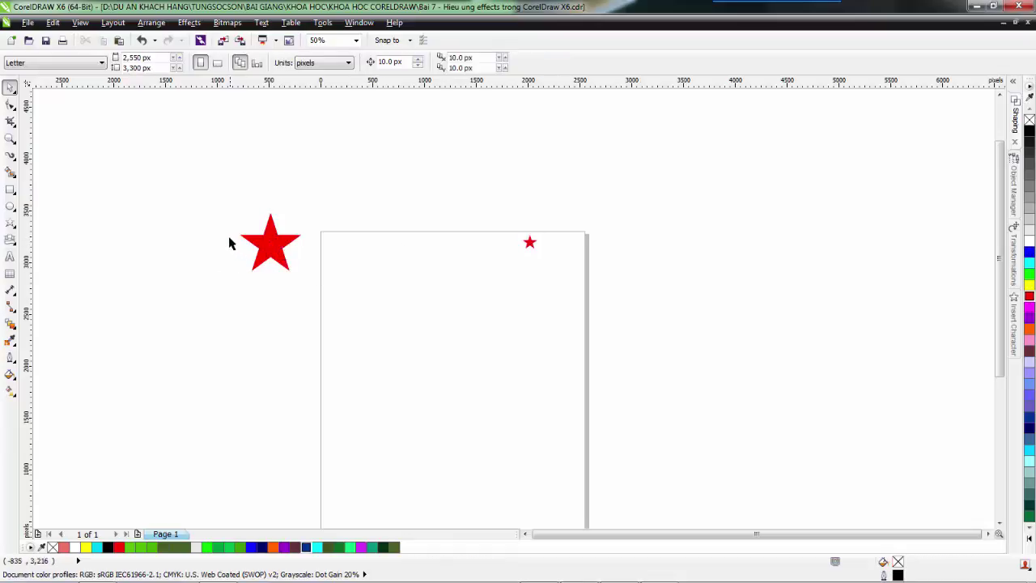
{"action": "left_click", "coordinate": [269, 251]}
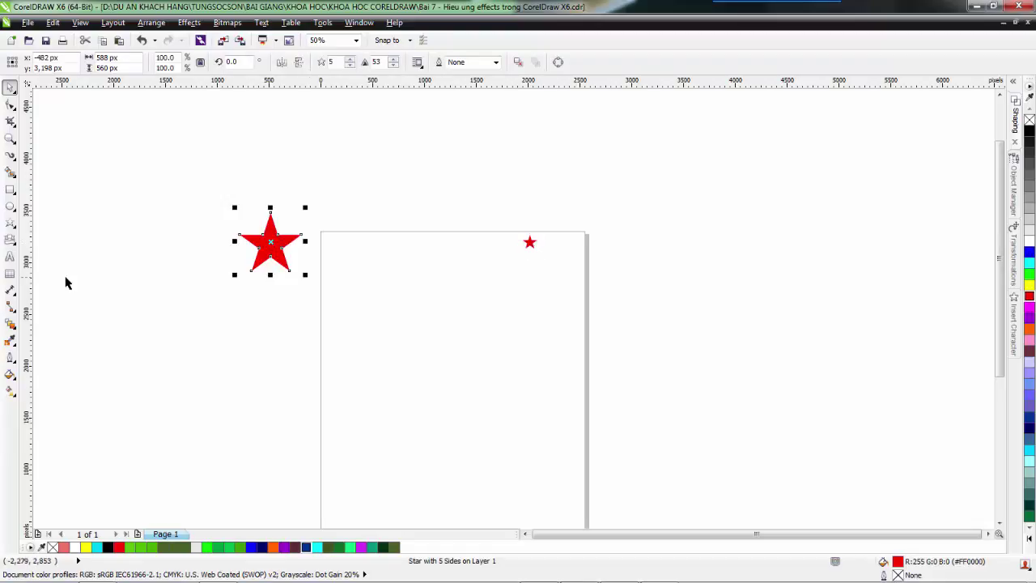
{"action": "left_click", "coordinate": [136, 275]}
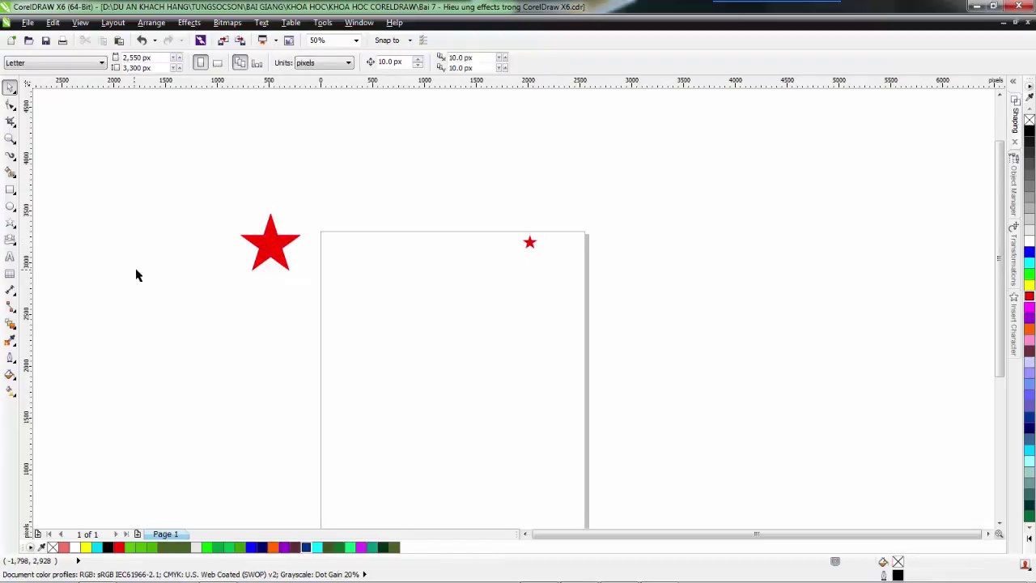
Blend the large red star into the small one with 20 intermediate steps
{"action": "left_click", "coordinate": [12, 329]}
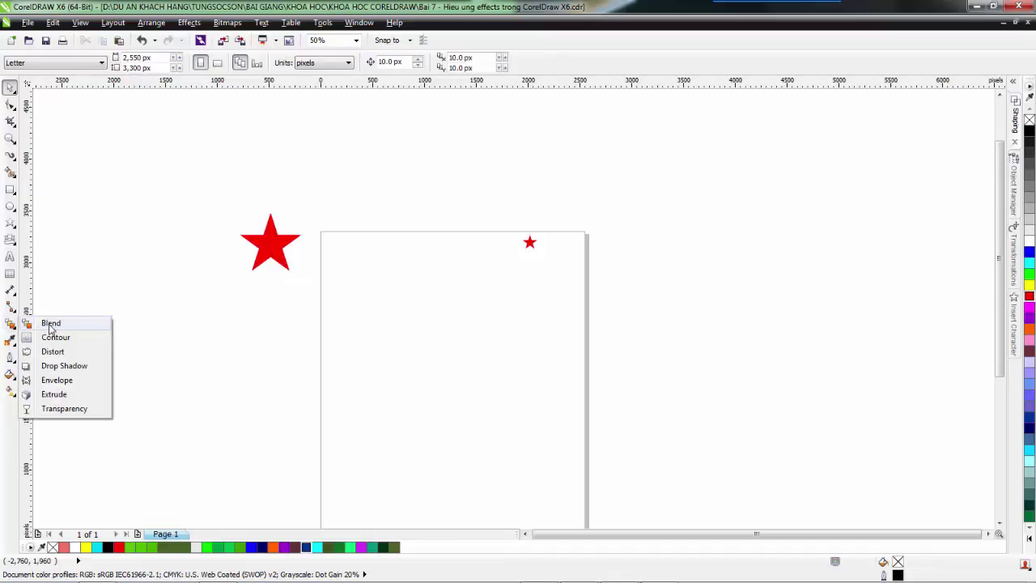
{"action": "left_click", "coordinate": [50, 325]}
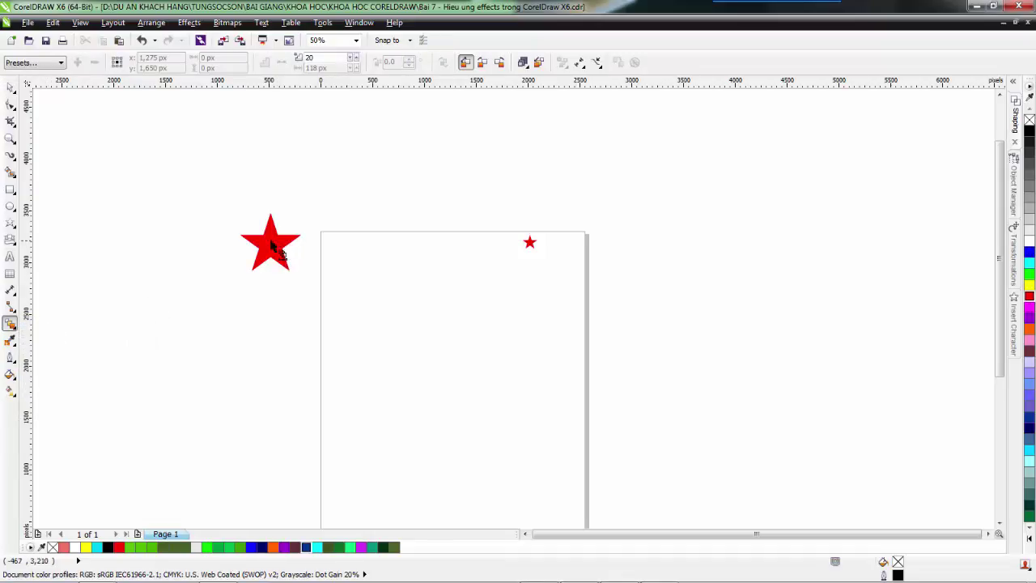
{"action": "left_click_drag", "start_coordinate": [271, 247], "coordinate": [530, 244]}
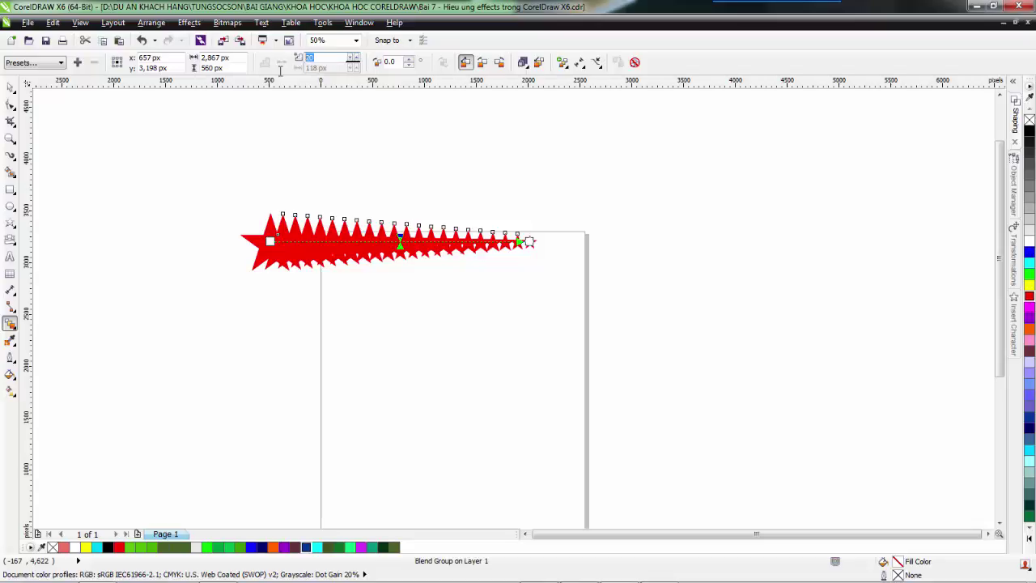
{"action": "key", "text": "BackSpace"}
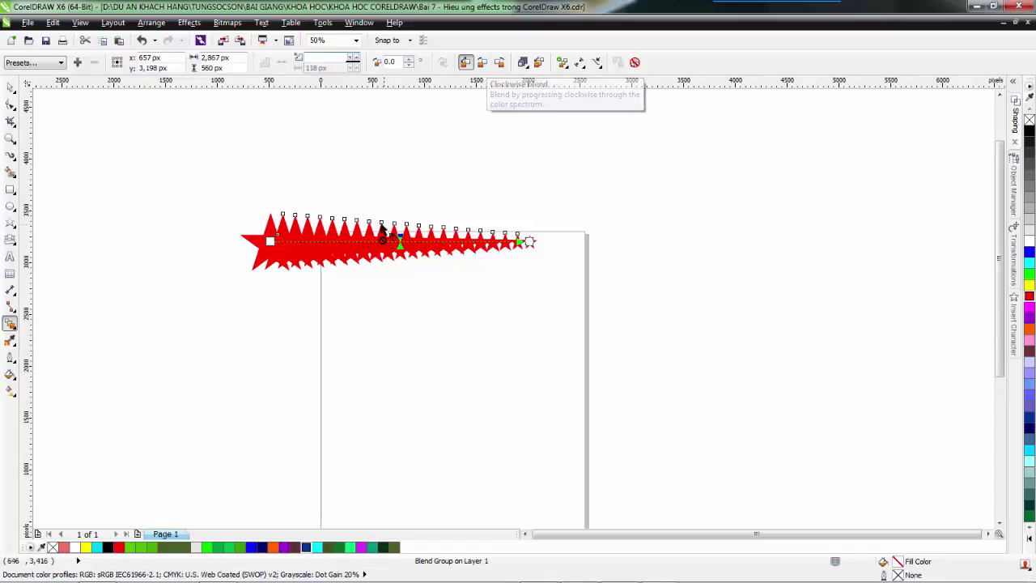
Compare the clockwise and counterclockwise color progressions on the star blend, and keep the clockwise one
{"action": "left_click", "coordinate": [482, 65]}
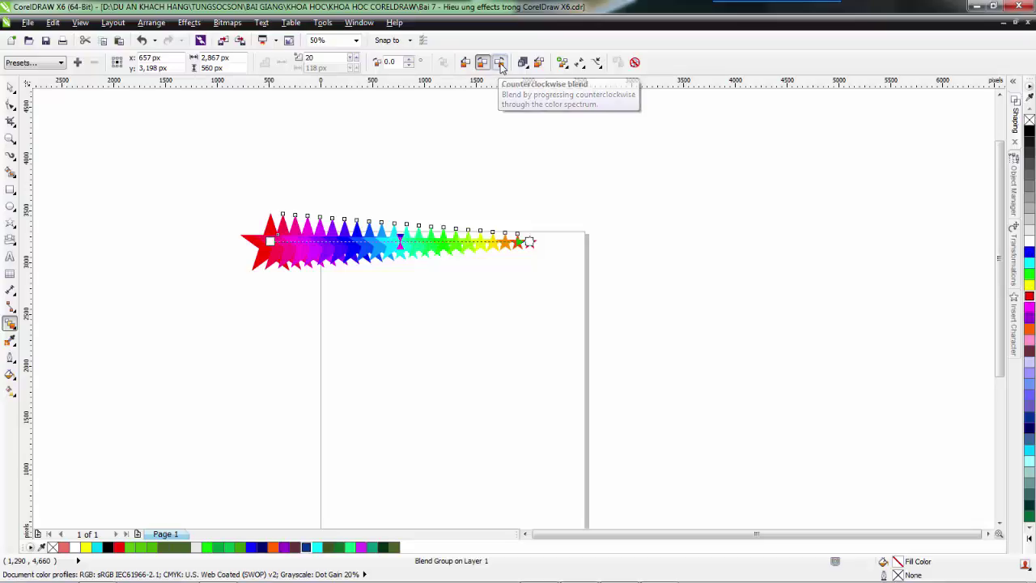
{"action": "left_click", "coordinate": [500, 64]}
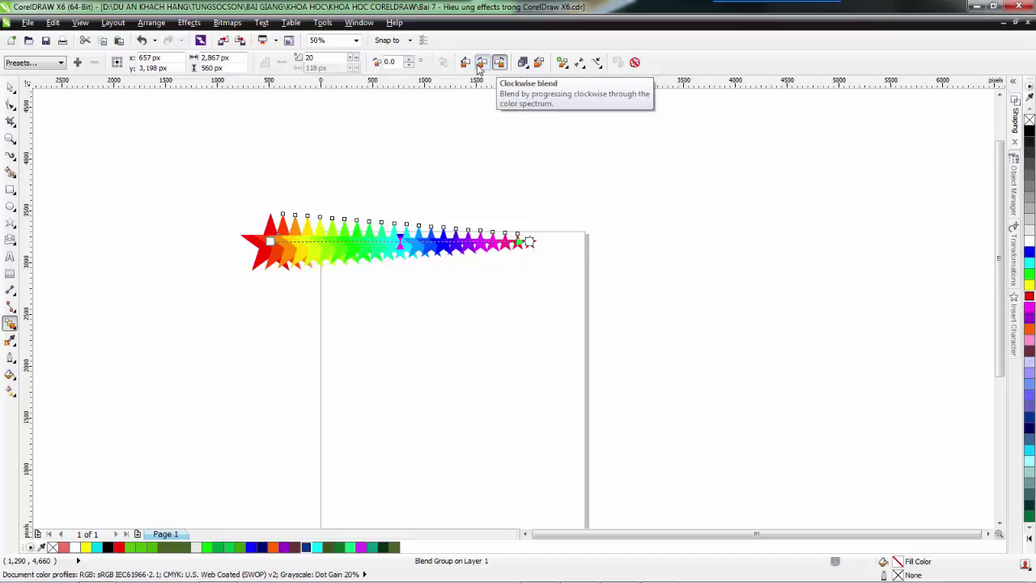
{"action": "left_click", "coordinate": [483, 64]}
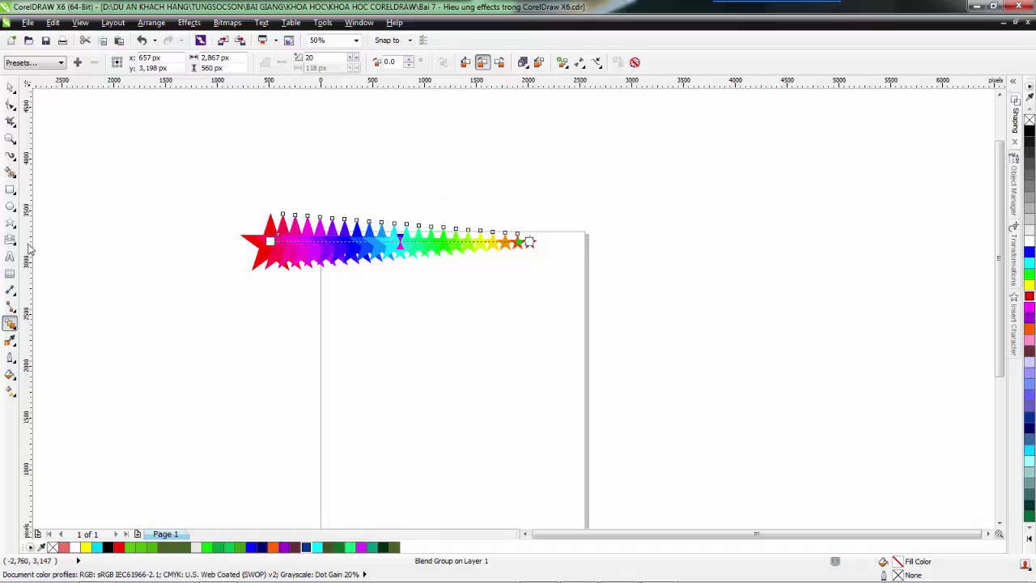
Draw a circle about 2,300 px wide to the right of the page and move it up level with the star blend
{"action": "left_click", "coordinate": [11, 206]}
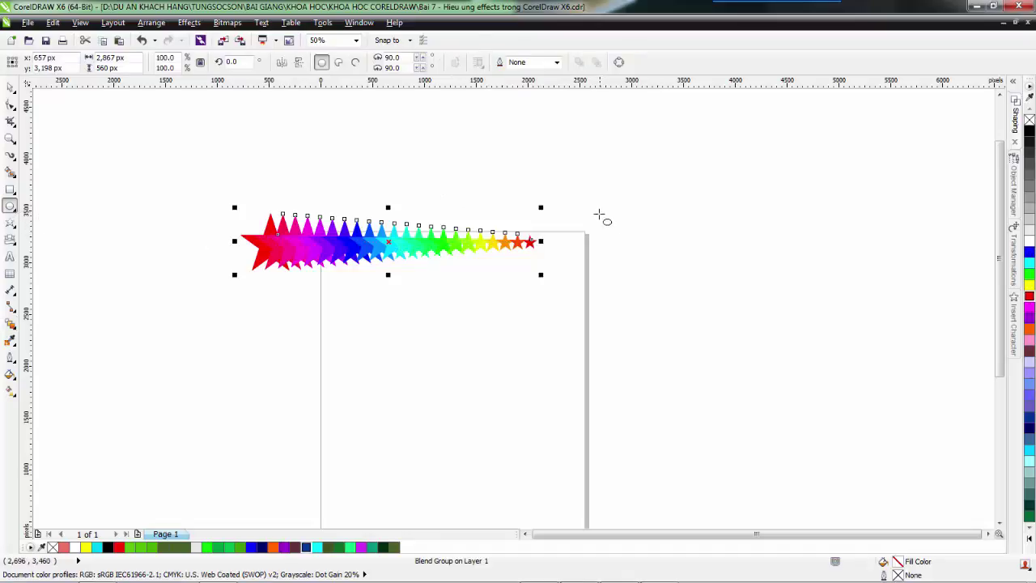
{"action": "left_click_drag", "start_coordinate": [599, 212], "coordinate": [845, 397]}
{"action": "key", "text": "space"}
{"action": "left_click_drag", "start_coordinate": [719, 338], "coordinate": [710, 246]}
{"action": "left_click", "coordinate": [326, 246]}
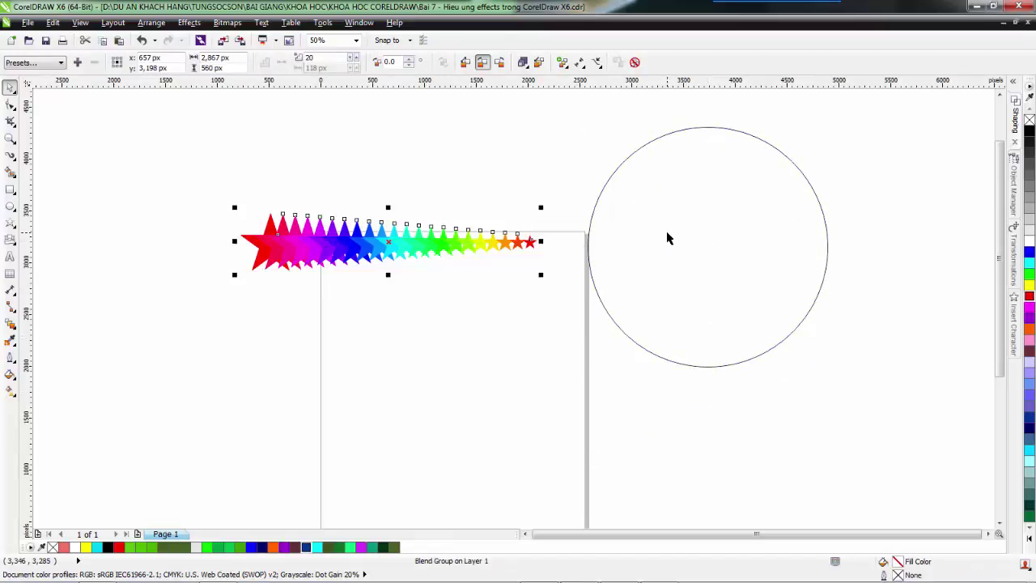
{"action": "left_click", "coordinate": [543, 168]}
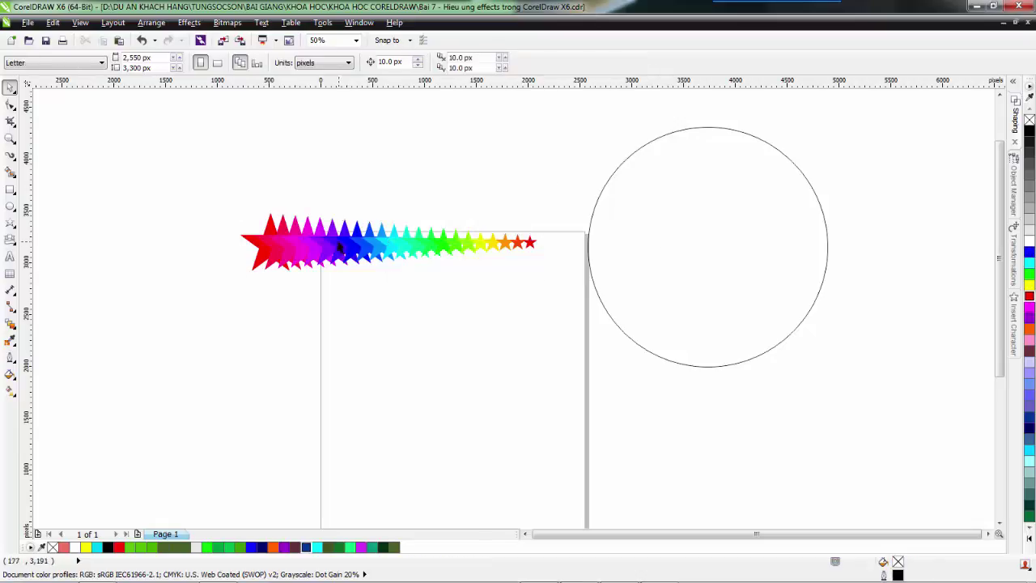
Select the rainbow star blend with the Blend tool
{"action": "left_click", "coordinate": [11, 328]}
{"action": "left_click", "coordinate": [48, 322]}
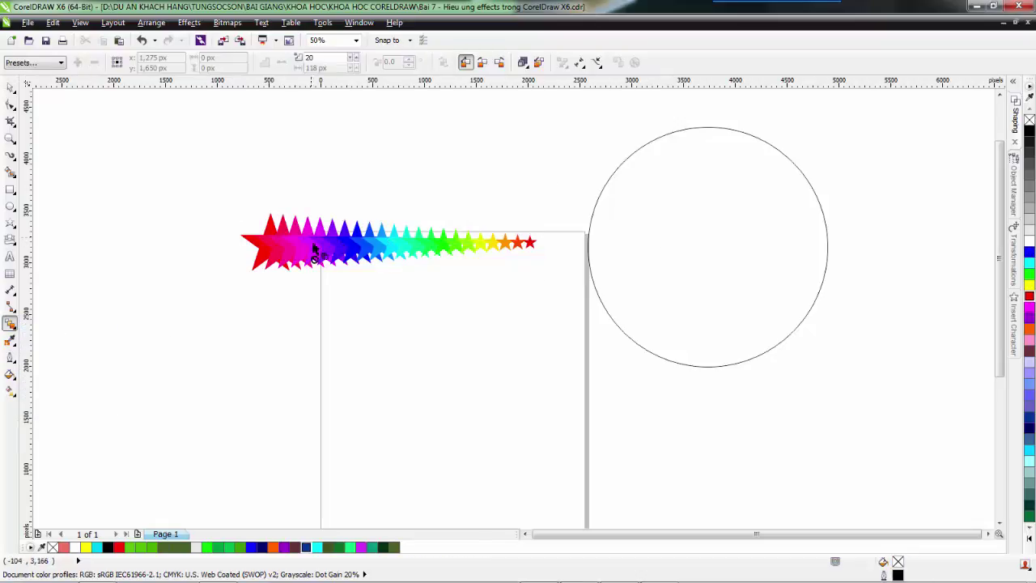
{"action": "left_click", "coordinate": [309, 241]}
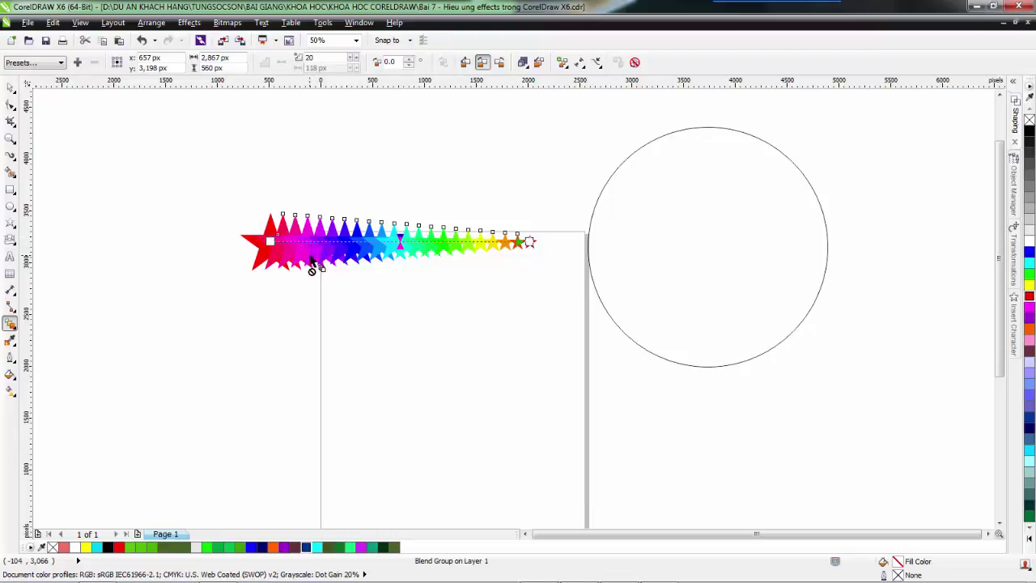
{"action": "left_click", "coordinate": [599, 65]}
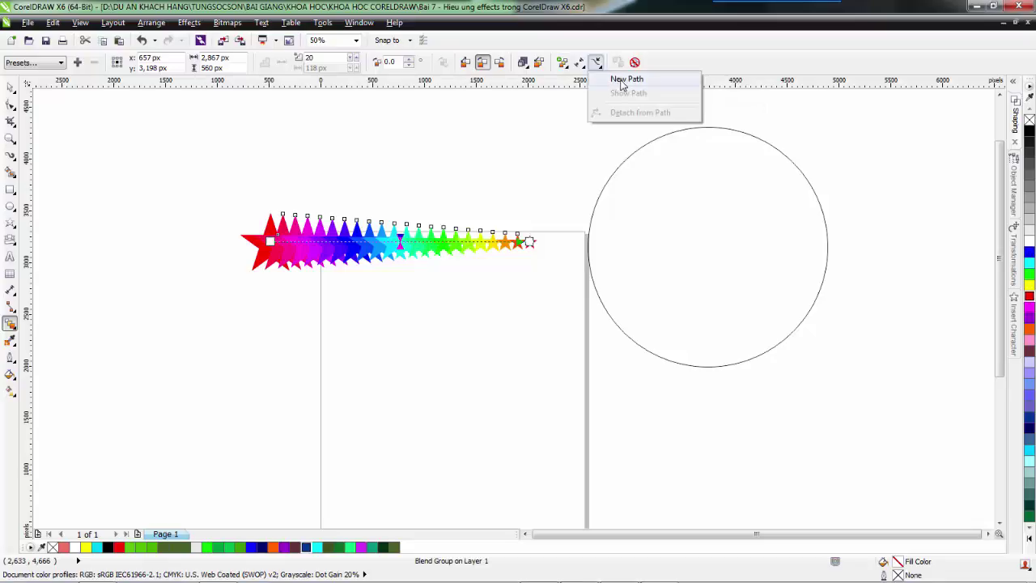
{"action": "left_click", "coordinate": [623, 79]}
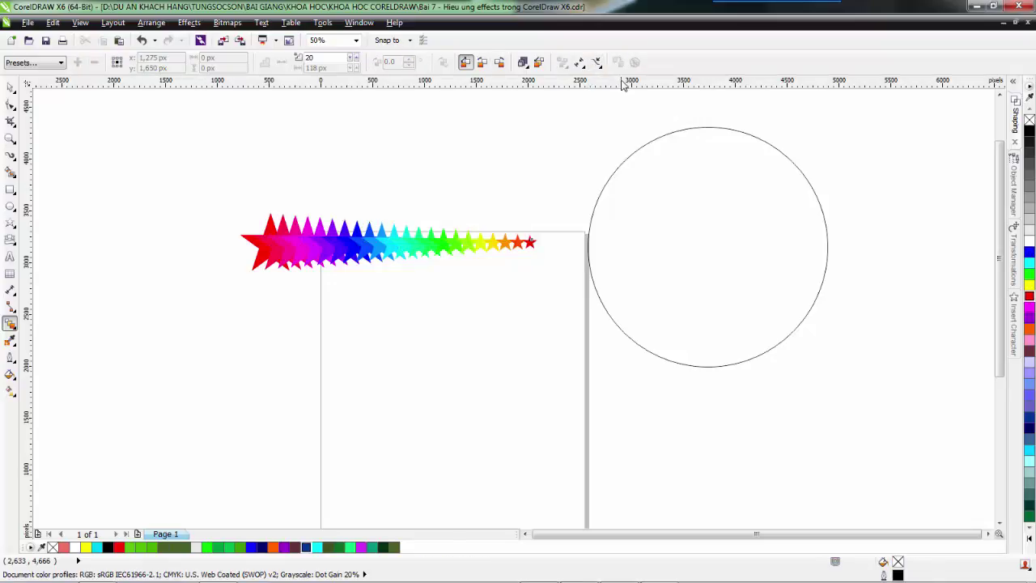
{"action": "left_click", "coordinate": [631, 148]}
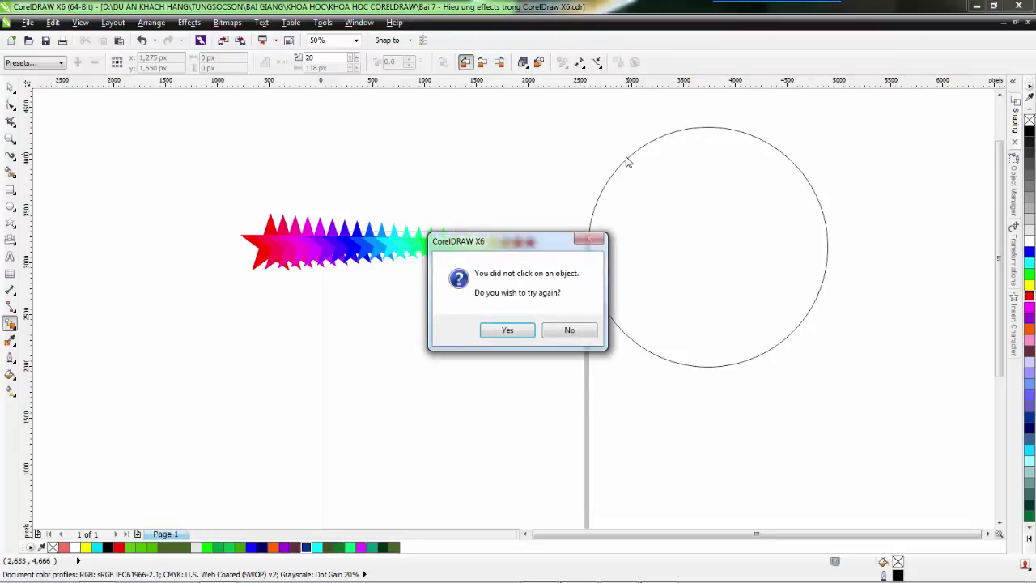
{"action": "left_click", "coordinate": [580, 335]}
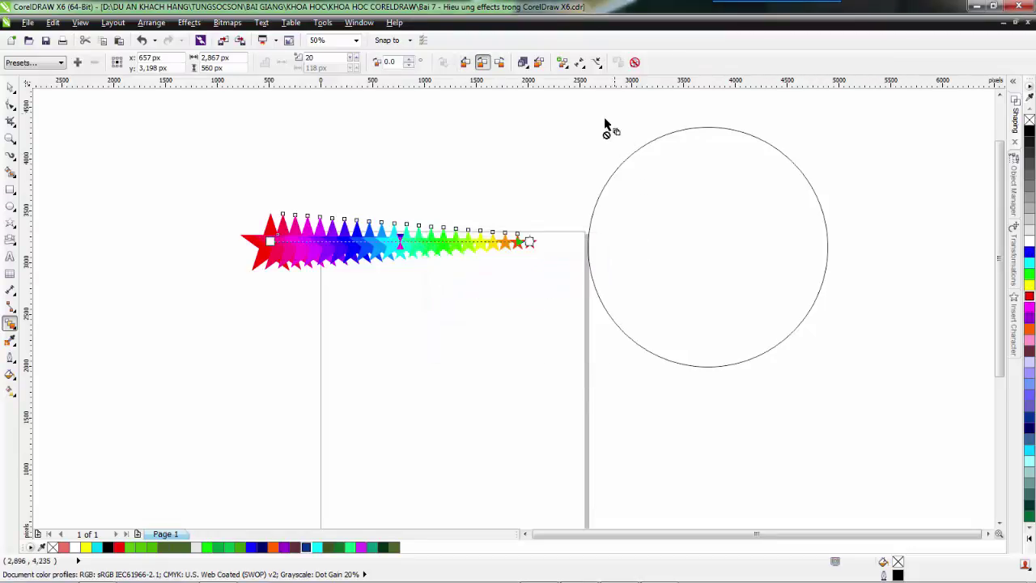
Assign the circle as the new path of the star blend
{"action": "left_click", "coordinate": [597, 62]}
{"action": "left_click", "coordinate": [617, 80]}
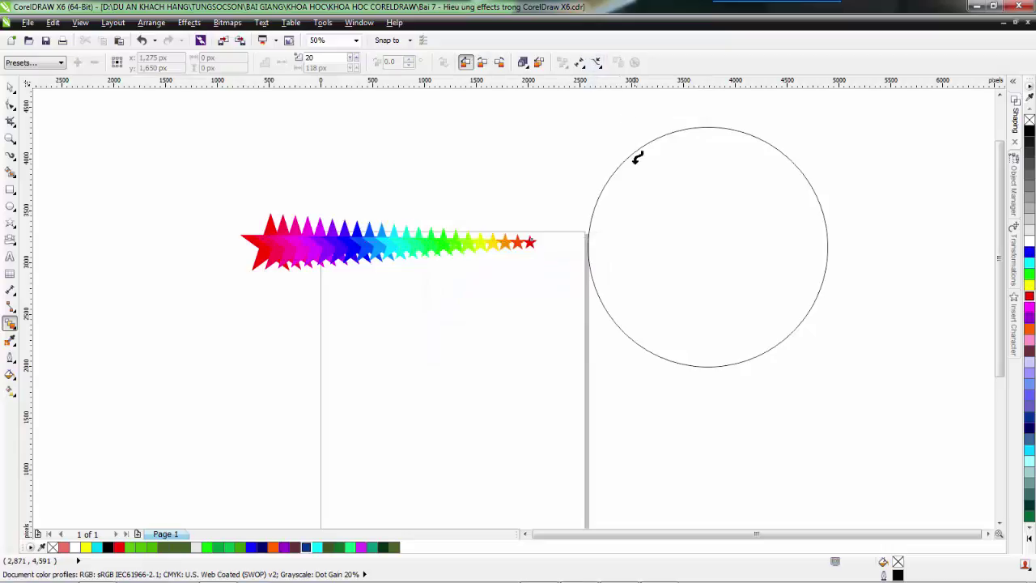
{"action": "left_click", "coordinate": [630, 154]}
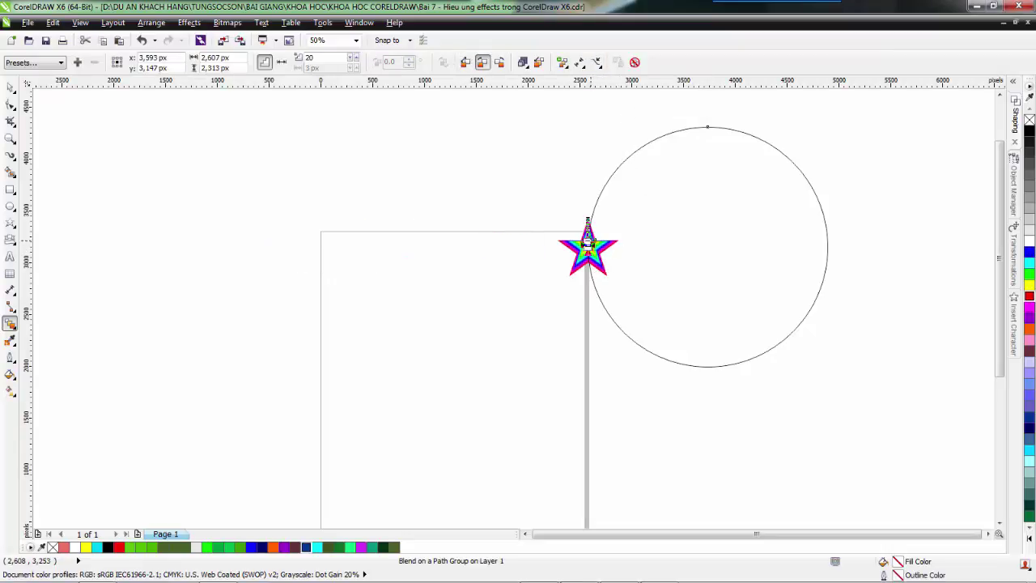
Move the small end star around to the circle's upper-right side and spread the blend along the full path
{"action": "left_click_drag", "start_coordinate": [591, 235], "coordinate": [779, 152]}
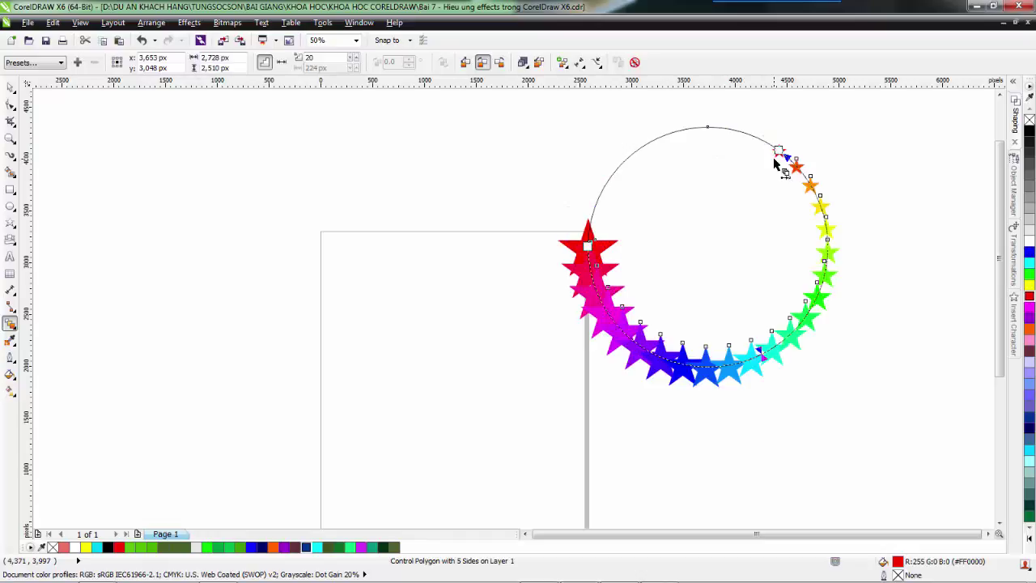
{"action": "left_click", "coordinate": [563, 64]}
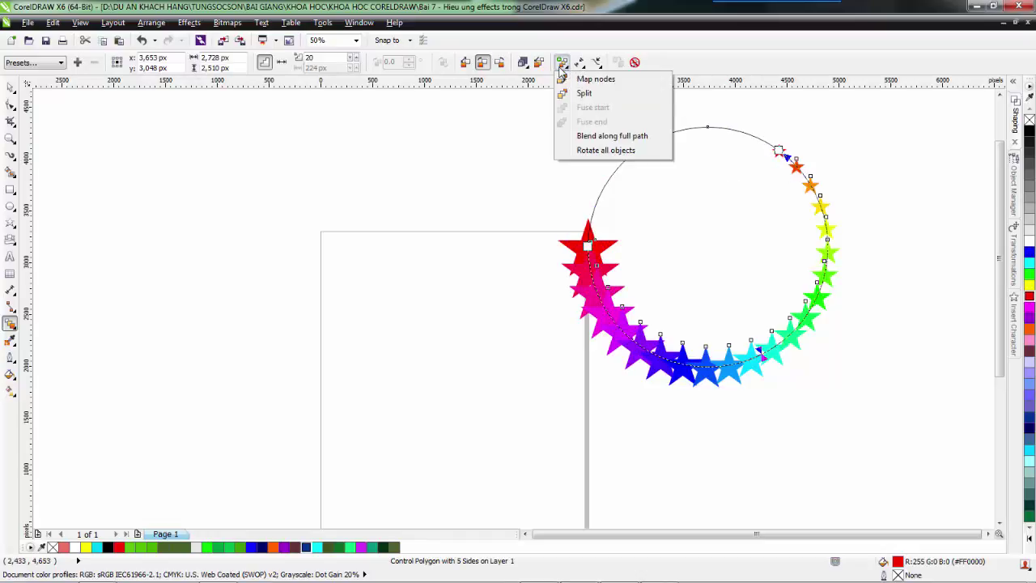
{"action": "left_click", "coordinate": [630, 138]}
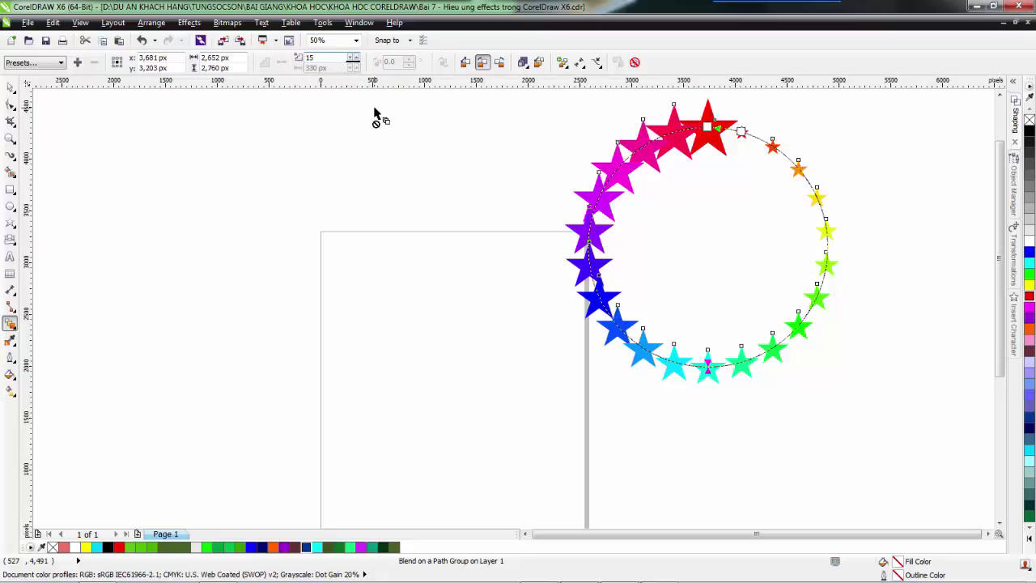
Set the number of blend steps to 10 for the stars on the circle
{"action": "left_click", "coordinate": [324, 63]}
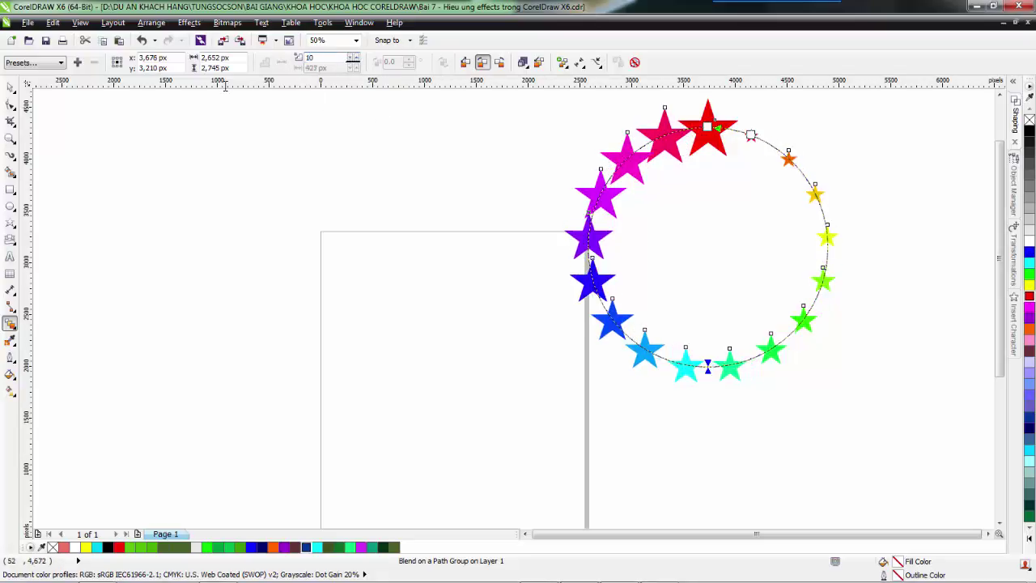
{"action": "type", "text": "10"}
{"action": "key", "text": "Return"}
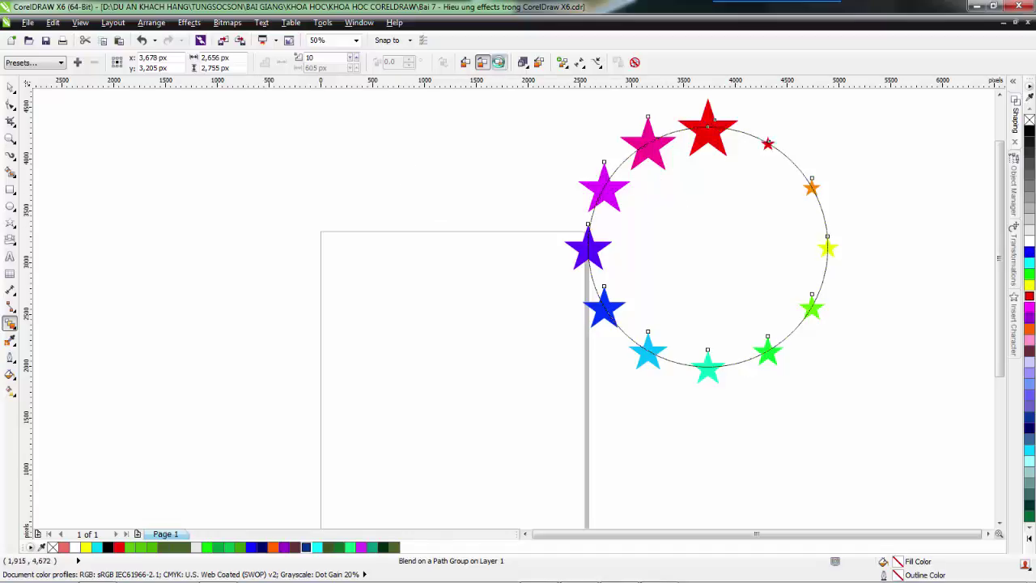
Compare the direct and clockwise color progressions on the star blend and leave it set to counterclockwise
{"action": "left_click", "coordinate": [499, 63]}
{"action": "left_click", "coordinate": [482, 62]}
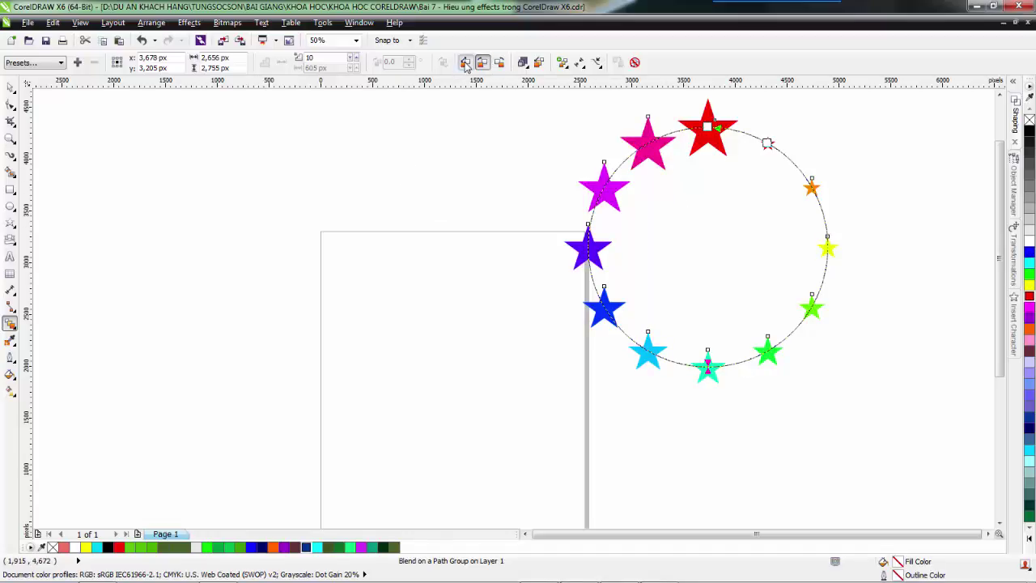
{"action": "left_click", "coordinate": [465, 62]}
{"action": "left_click", "coordinate": [482, 62]}
{"action": "left_click", "coordinate": [500, 63]}
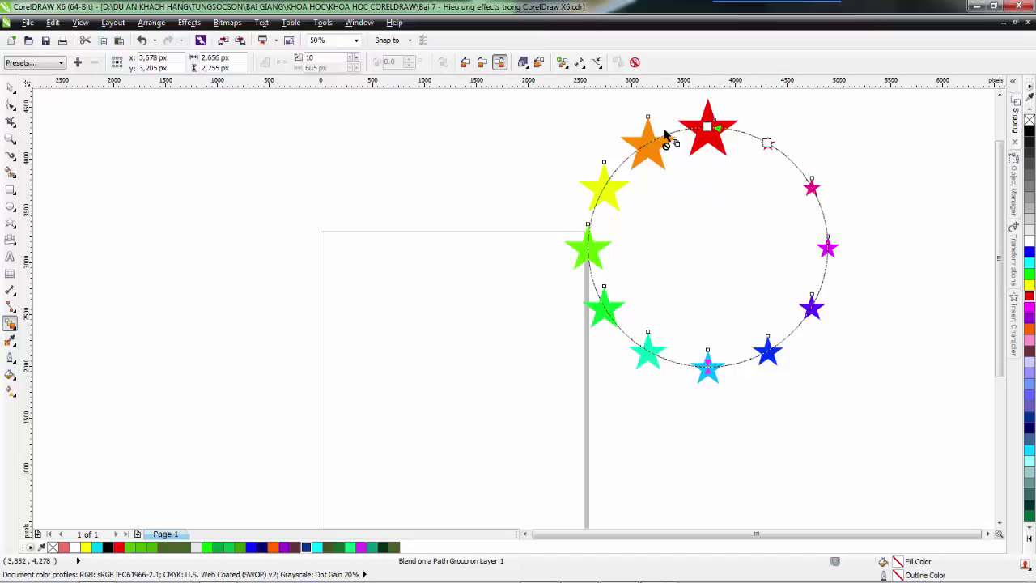
{"action": "left_click", "coordinate": [580, 63]}
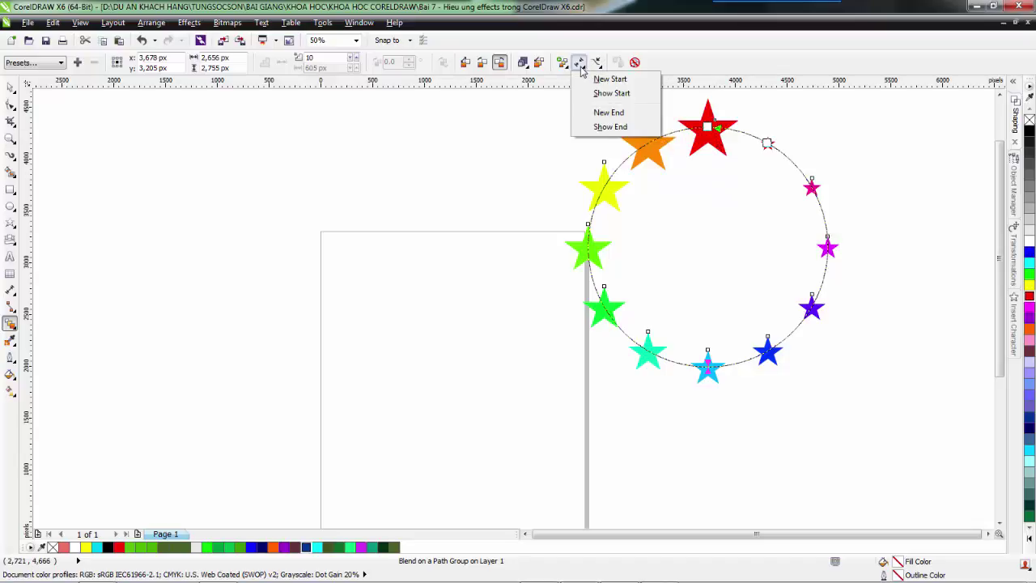
{"action": "left_click", "coordinate": [546, 67]}
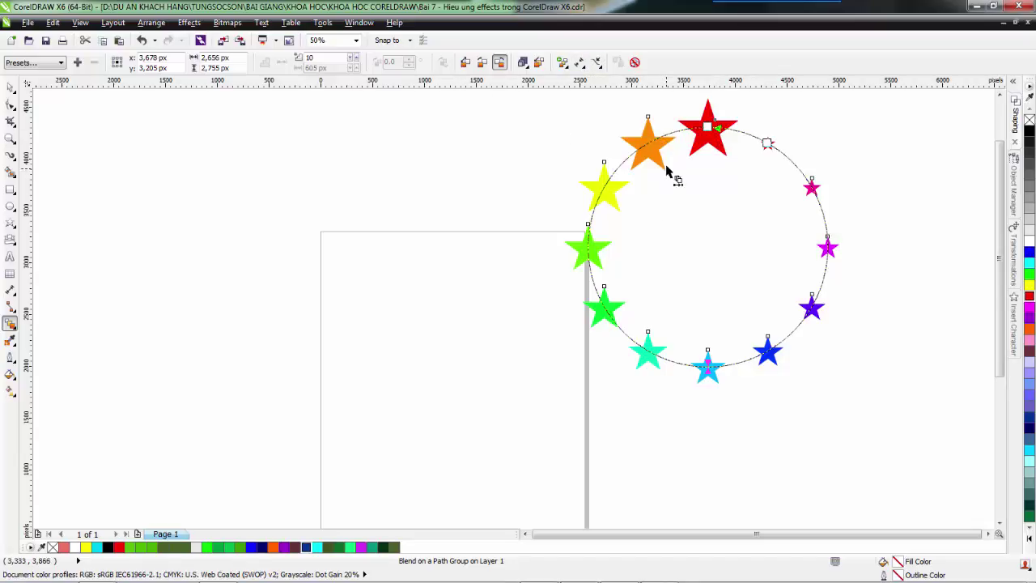
Move the circular star blend slightly down and right, and break it apart into separate objects
{"action": "key", "text": "space"}
{"action": "mouse_move", "coordinate": [696, 224]}
{"action": "left_mouse_down"}
{"action": "mouse_move", "coordinate": [631, 261]}
{"action": "mouse_move", "coordinate": [365, 322]}
{"action": "mouse_move", "coordinate": [706, 233]}
{"action": "mouse_move", "coordinate": [739, 236]}
{"action": "mouse_move", "coordinate": [701, 243]}
{"action": "left_mouse_up"}
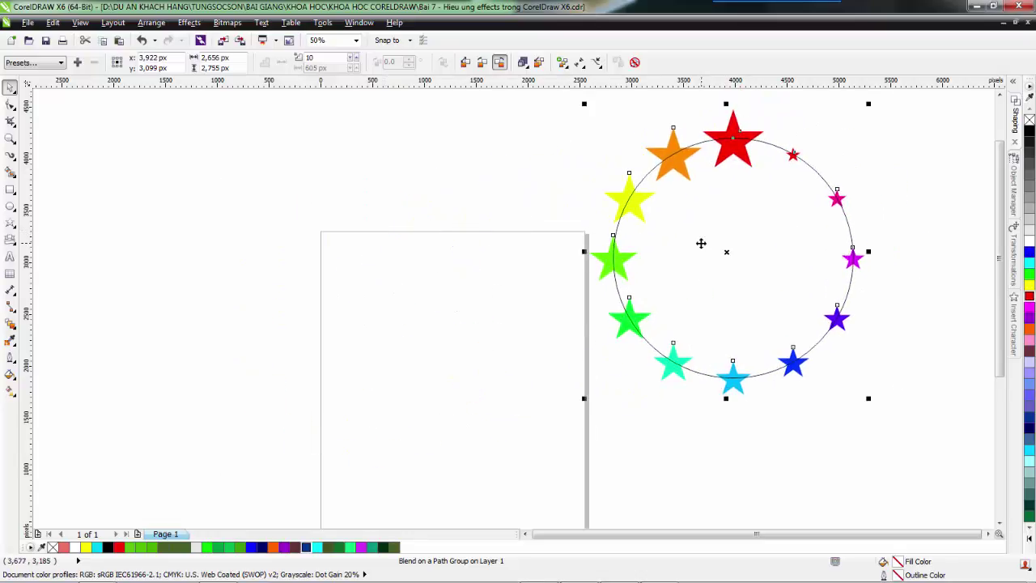
{"action": "right_click", "coordinate": [734, 148]}
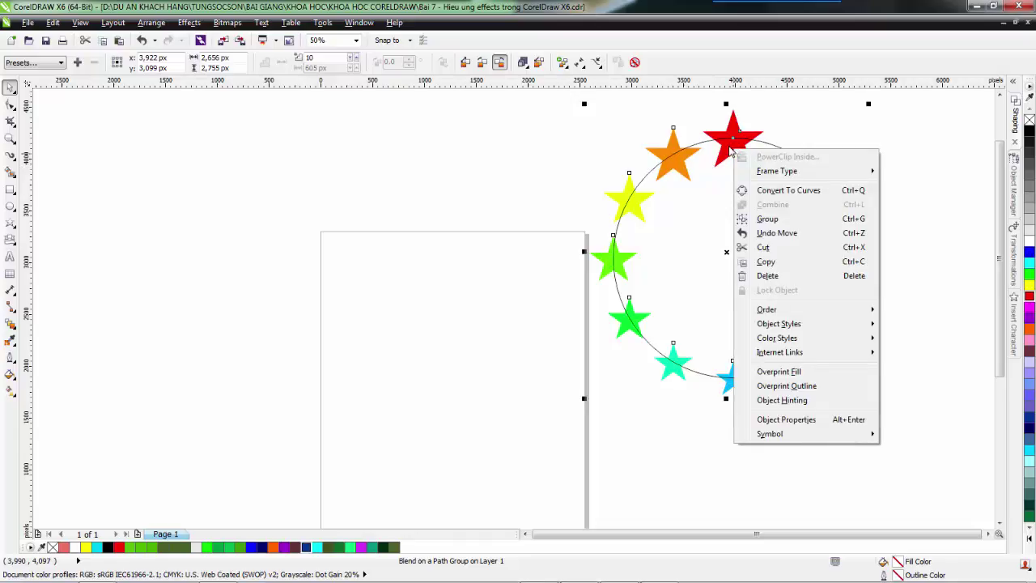
{"action": "left_click", "coordinate": [690, 167]}
{"action": "left_click", "coordinate": [683, 164]}
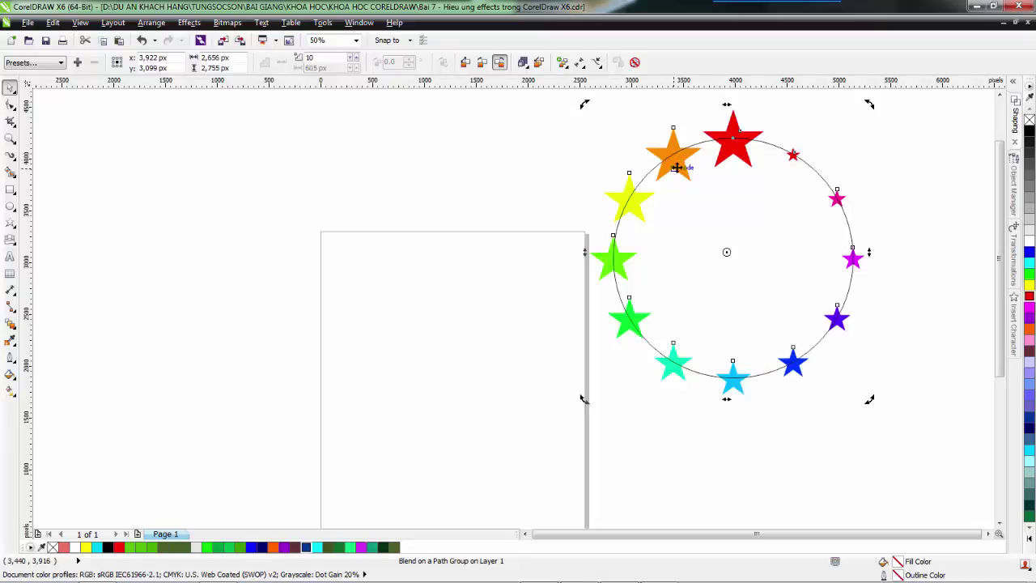
{"action": "left_click", "coordinate": [676, 167]}
{"action": "key", "text": "Escape"}
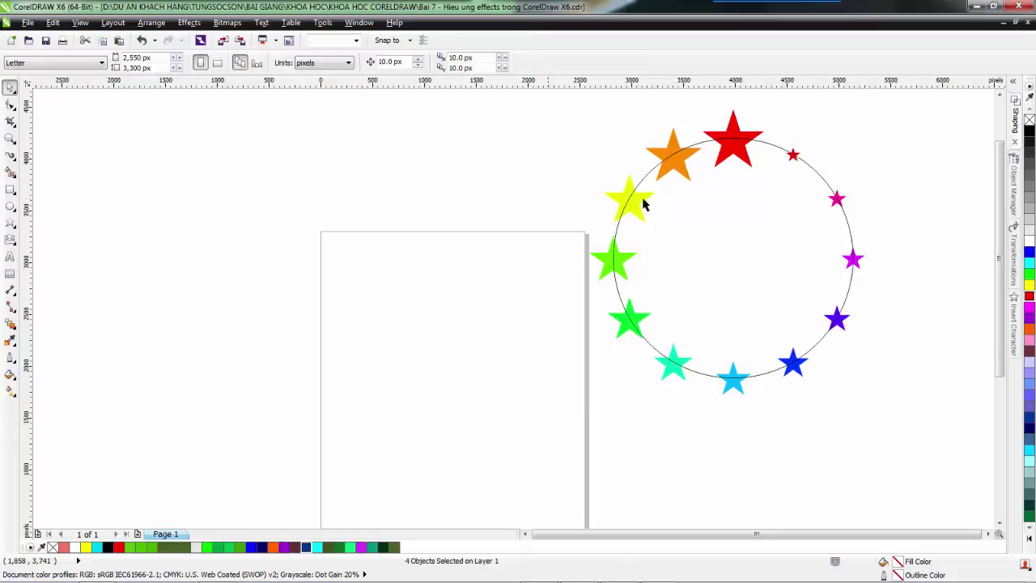
Pull the circle path out of the star arrangement and delete it
{"action": "left_click", "coordinate": [642, 202]}
{"action": "left_click_drag", "start_coordinate": [765, 206], "coordinate": [478, 236]}
{"action": "left_click_drag", "start_coordinate": [485, 247], "coordinate": [356, 267]}
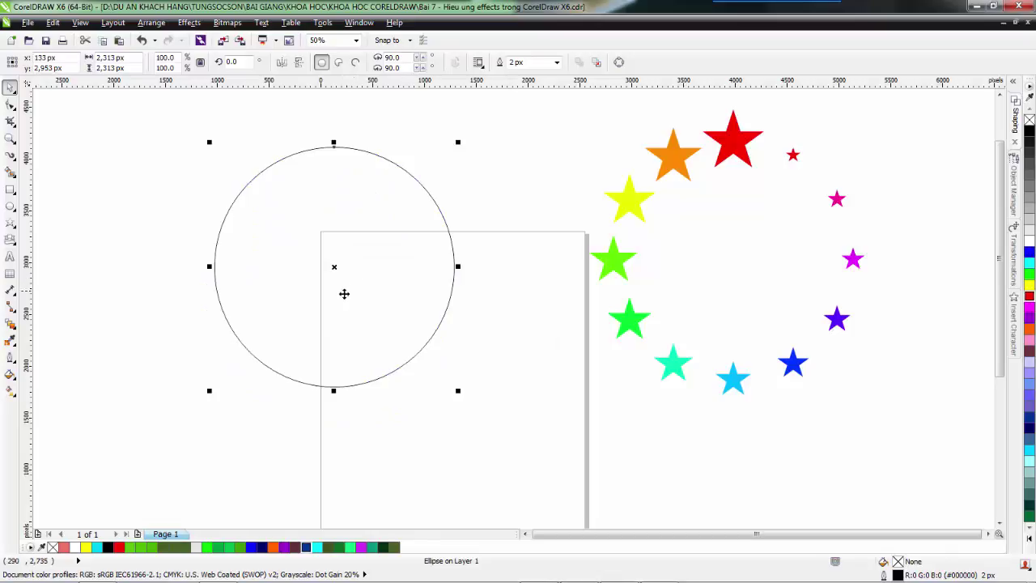
{"action": "left_click_drag", "start_coordinate": [344, 294], "coordinate": [467, 310]}
{"action": "key", "text": "Delete"}
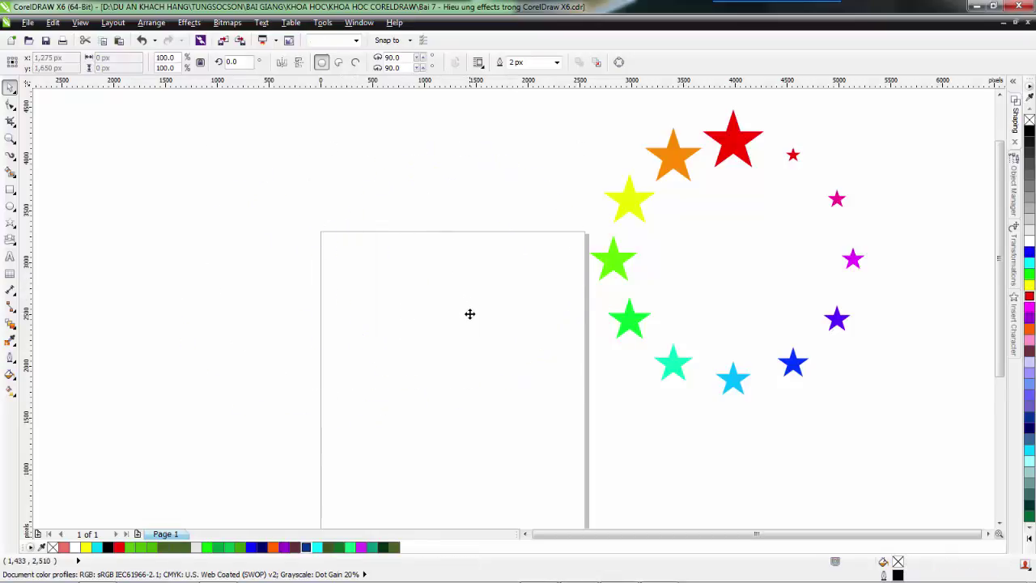
Try moving the group of ten intermediate stars away from the two red end stars, and undo the move
{"action": "left_click", "coordinate": [615, 262]}
{"action": "left_click_drag", "start_coordinate": [616, 262], "coordinate": [411, 288]}
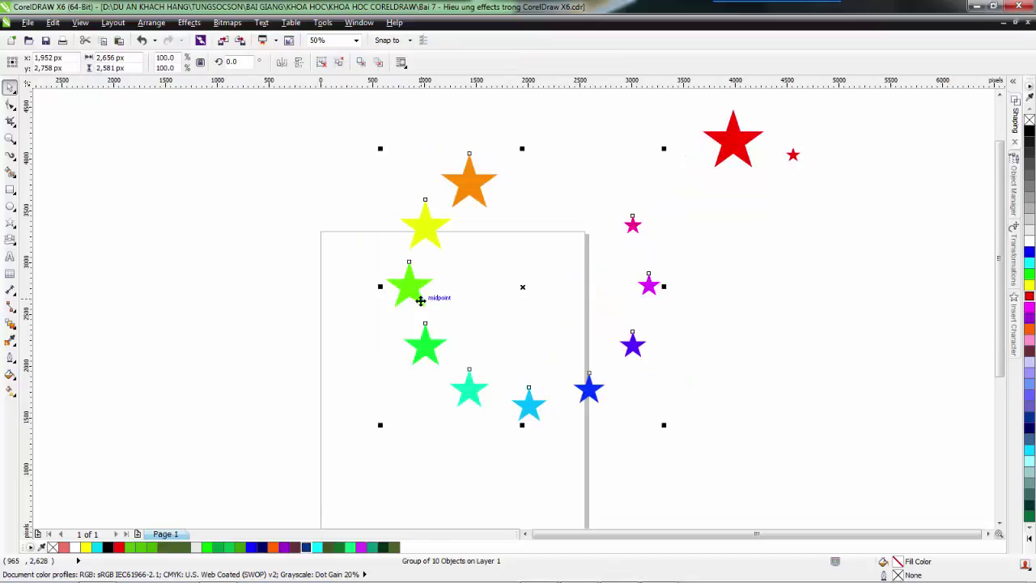
{"action": "key", "text": "Escape"}
{"action": "left_click", "coordinate": [518, 185]}
Group all the stars of the circular arrangement together
{"action": "scroll", "coordinate": [518, 186], "scroll_direction": "down", "scroll_amount": 1}
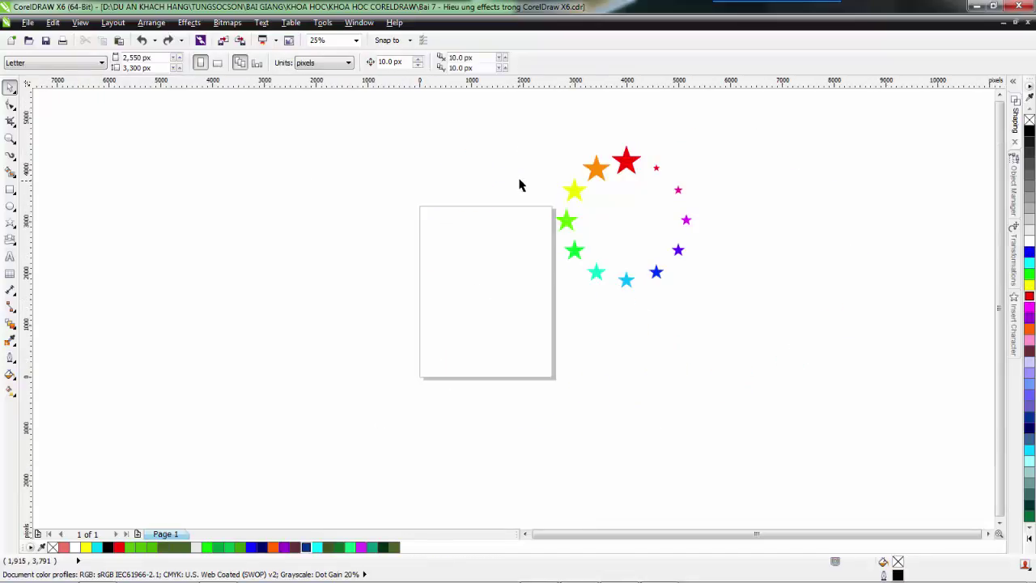
{"action": "left_click_drag", "start_coordinate": [452, 128], "coordinate": [913, 402]}
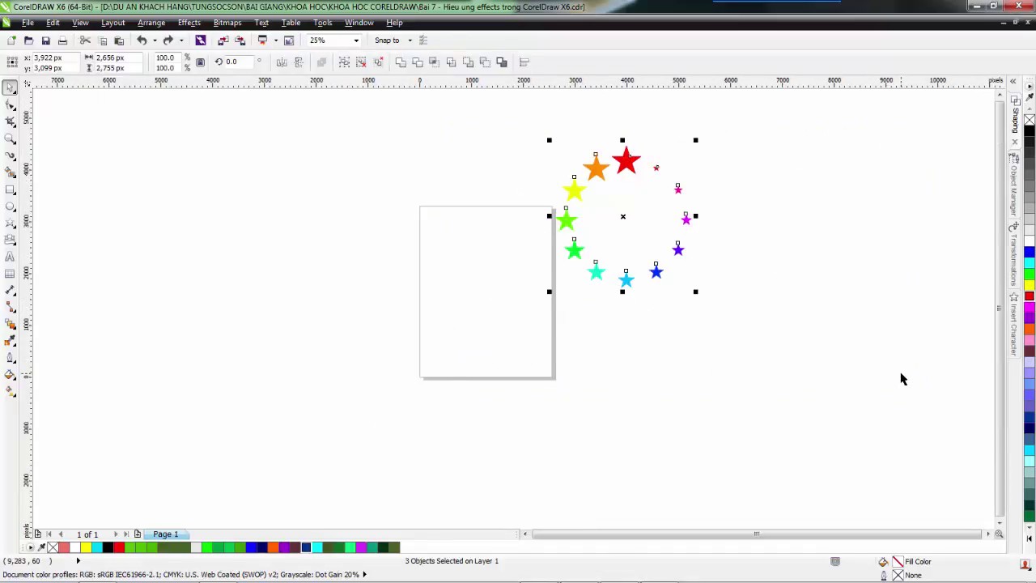
{"action": "key", "text": "ctrl+g"}
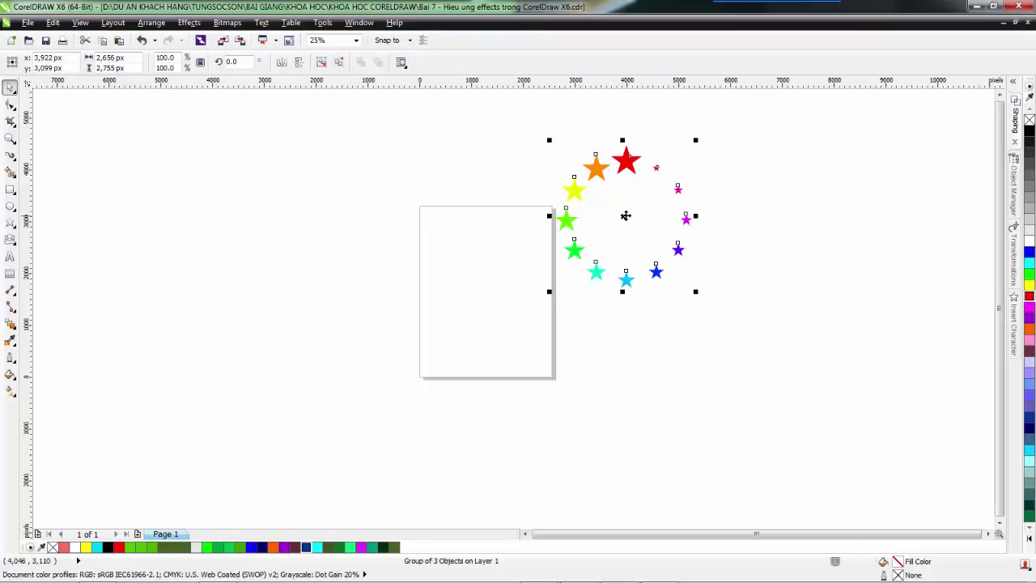
Move the grouped star ring away from the page, to about x 4,922 px and y 2,617 px
{"action": "left_click_drag", "start_coordinate": [623, 216], "coordinate": [752, 209]}
{"action": "left_click", "coordinate": [668, 285]}
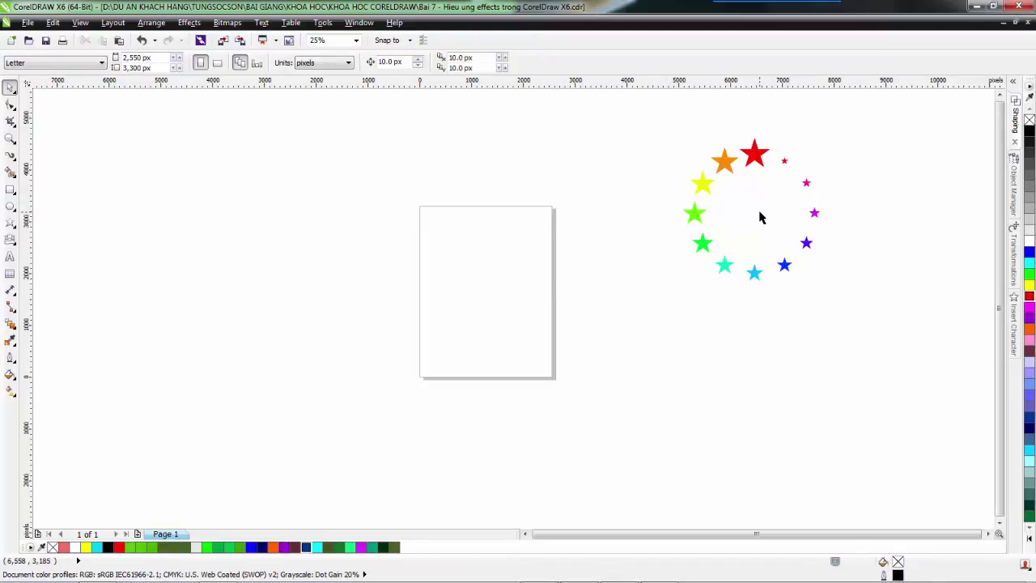
{"action": "left_click_drag", "start_coordinate": [753, 161], "coordinate": [700, 195]}
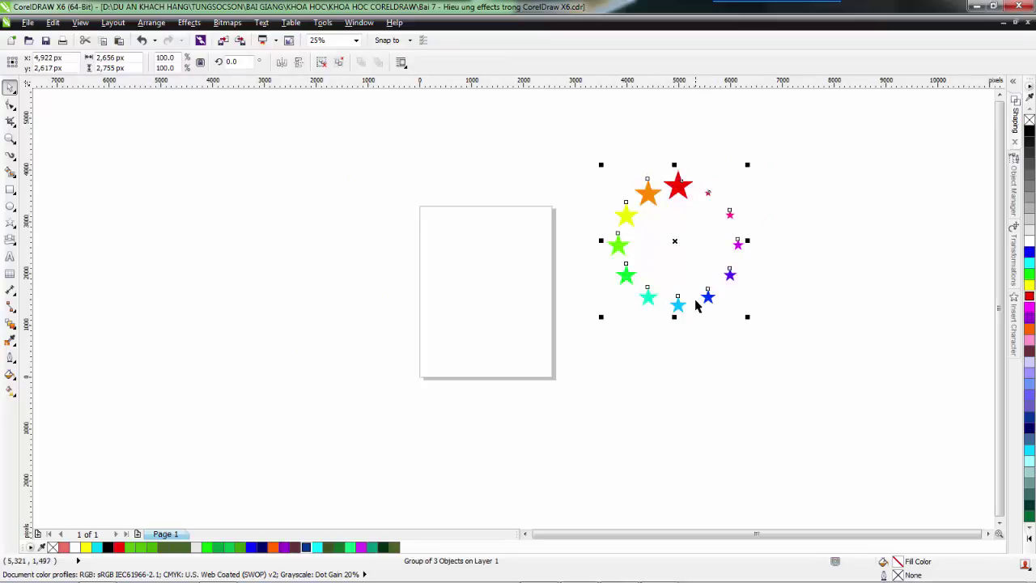
{"action": "left_click", "coordinate": [724, 407]}
{"action": "left_click_drag", "start_coordinate": [804, 189], "coordinate": [705, 257]}
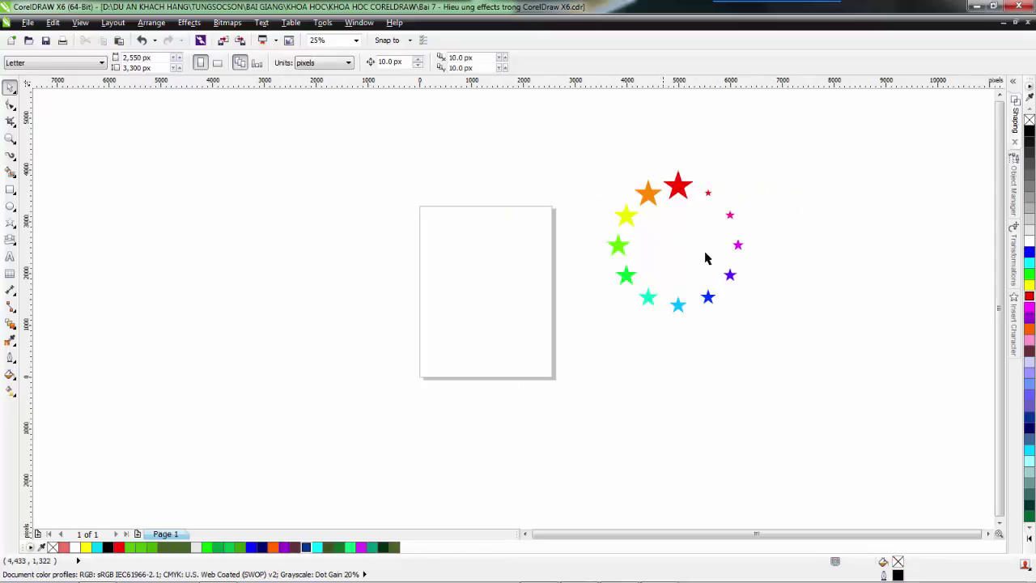
{"action": "left_click_drag", "start_coordinate": [821, 157], "coordinate": [596, 374]}
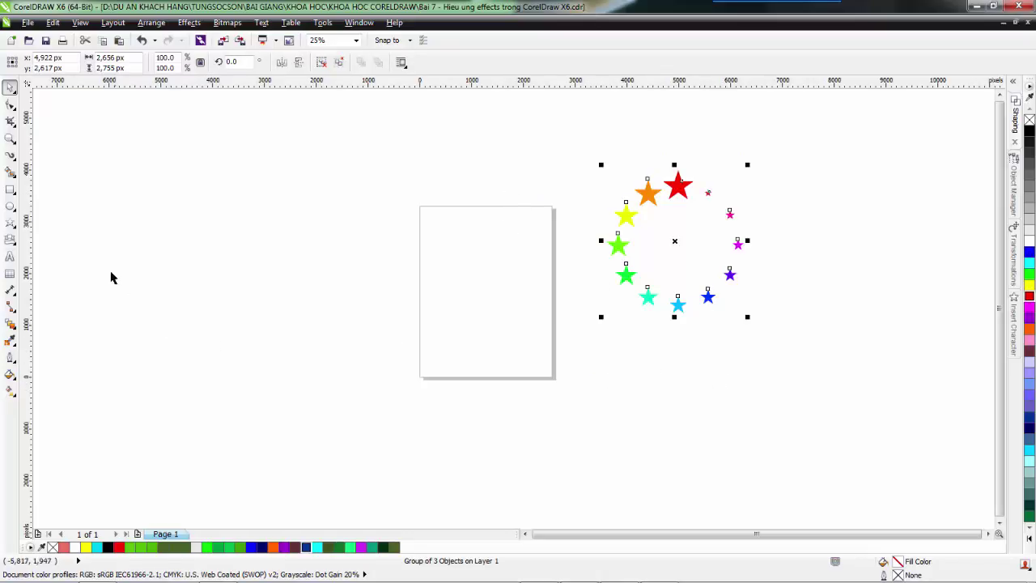
Draw an explosion-style banner shape about 3,675 px wide and high, overlapping the page's left edge
{"action": "left_click", "coordinate": [10, 224]}
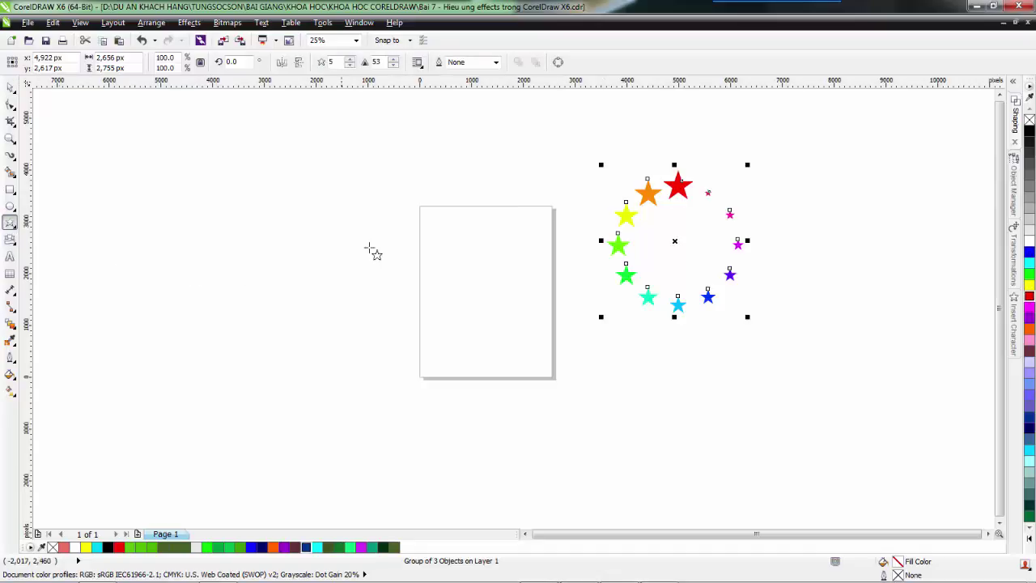
{"action": "left_click", "coordinate": [9, 242]}
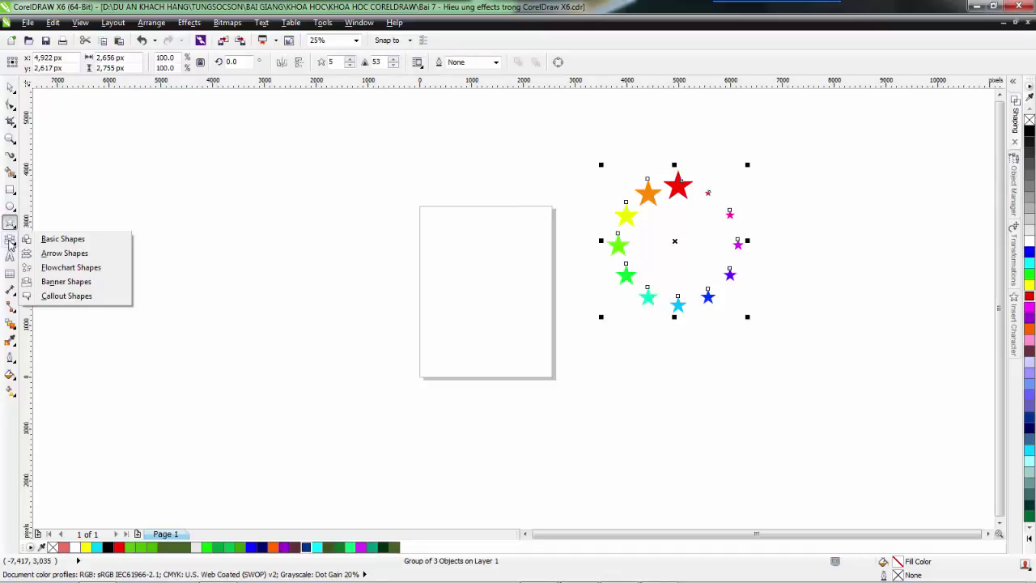
{"action": "left_click", "coordinate": [62, 282]}
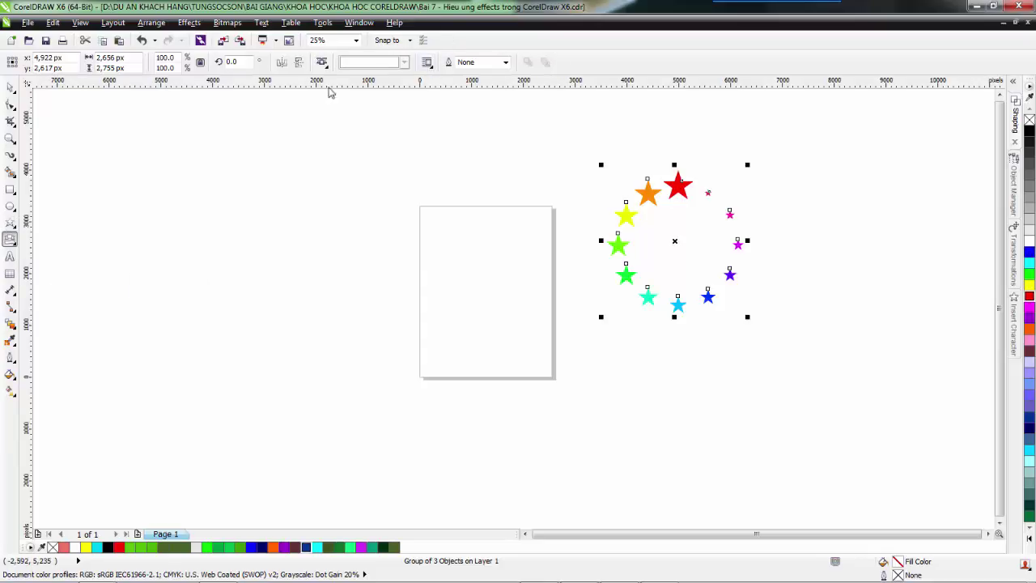
{"action": "left_click", "coordinate": [324, 65]}
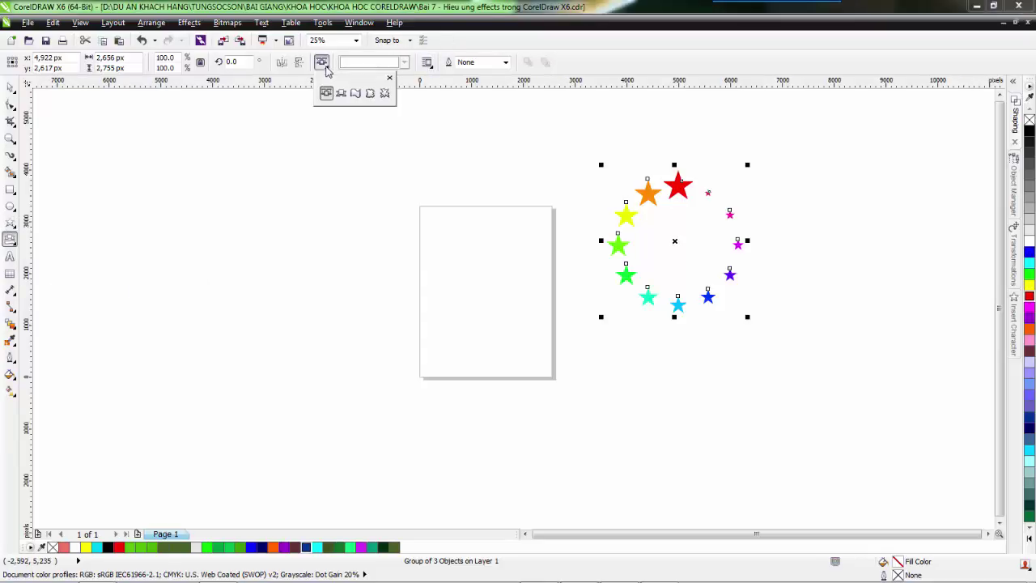
{"action": "left_click", "coordinate": [385, 94]}
{"action": "left_click_drag", "start_coordinate": [246, 193], "coordinate": [437, 347]}
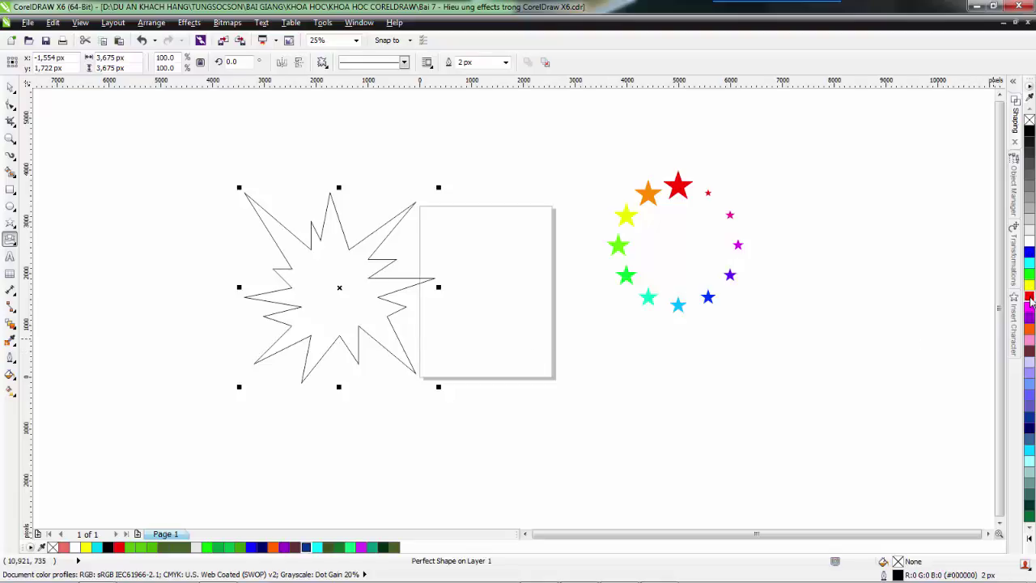
Fill the explosion shape with red (#FF0000) and set its outline width to None
{"action": "left_click", "coordinate": [1029, 298]}
{"action": "left_click", "coordinate": [1030, 122]}
{"action": "left_click", "coordinate": [1030, 298]}
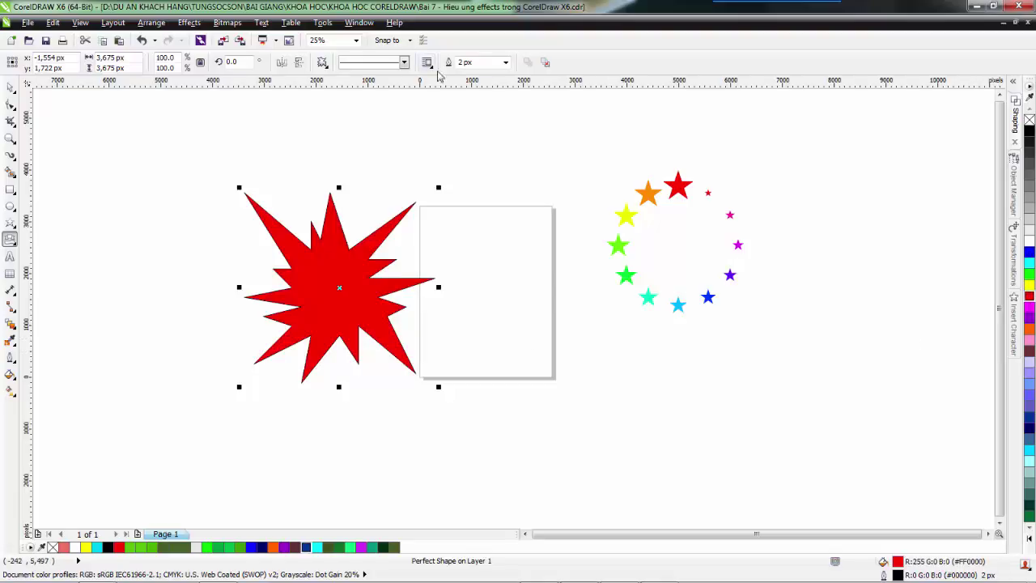
{"action": "left_click", "coordinate": [506, 62]}
{"action": "left_click", "coordinate": [478, 74]}
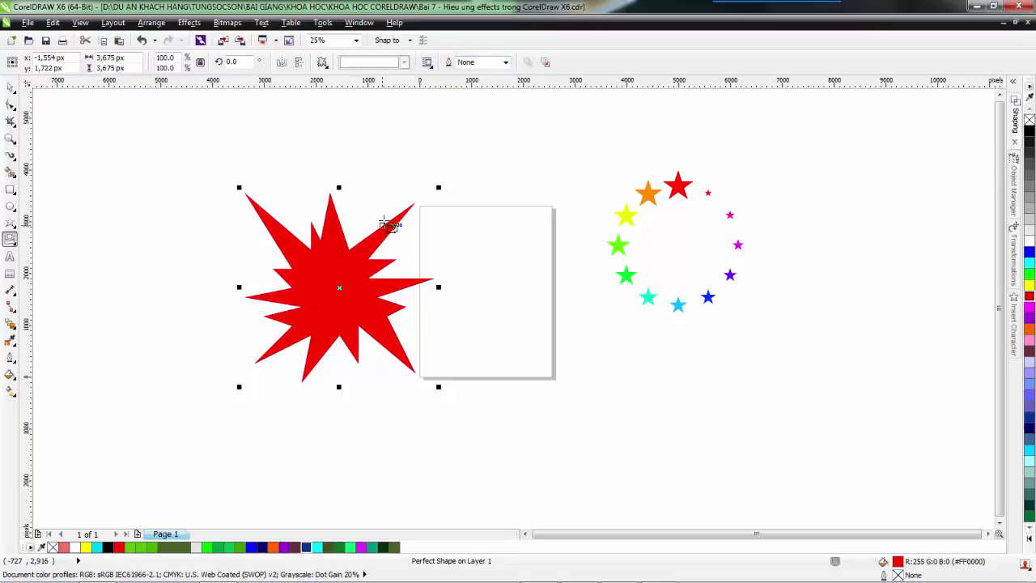
Create a centered duplicate of the explosion shape scaled to about 79.6% and fill it with yellow (#FFFF00)
{"action": "left_click_drag", "start_coordinate": [438, 187], "coordinate": [422, 210]}
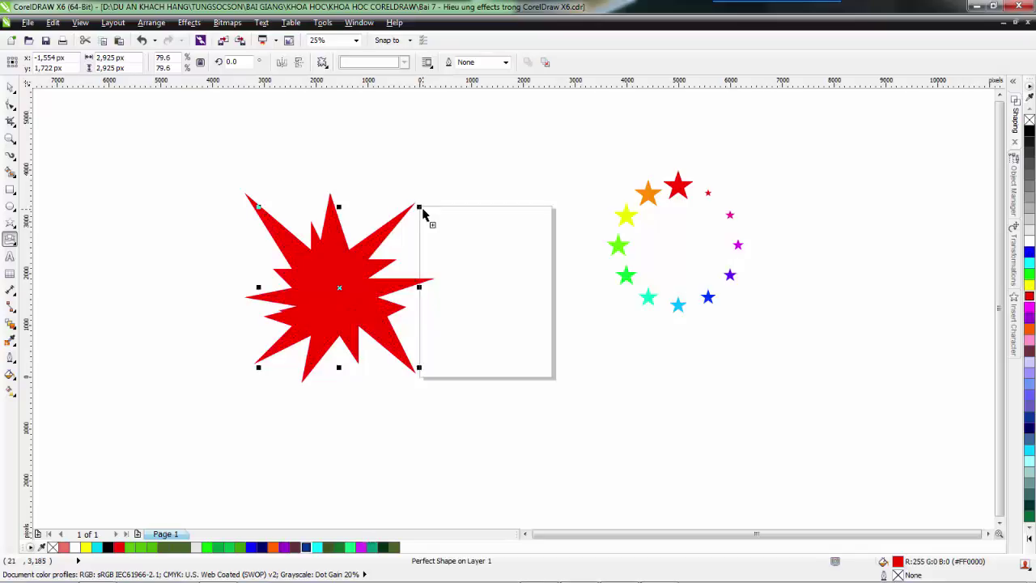
{"action": "left_click", "coordinate": [1030, 284]}
{"action": "left_click_drag", "start_coordinate": [1029, 296], "coordinate": [381, 301]}
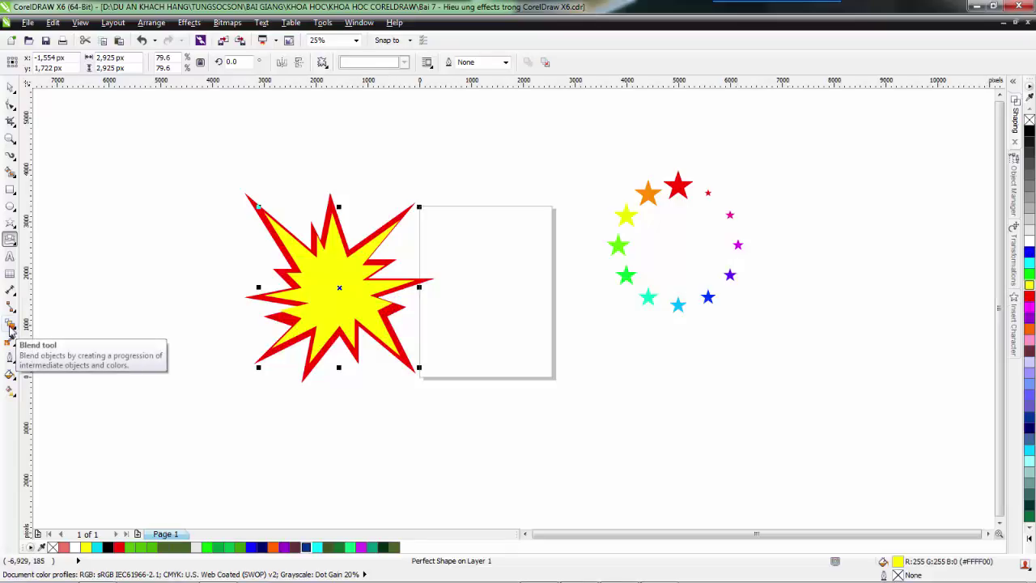
Blend the small yellow explosion shape into the large red one with the Blend tool and deselect the result
{"action": "left_click", "coordinate": [10, 328]}
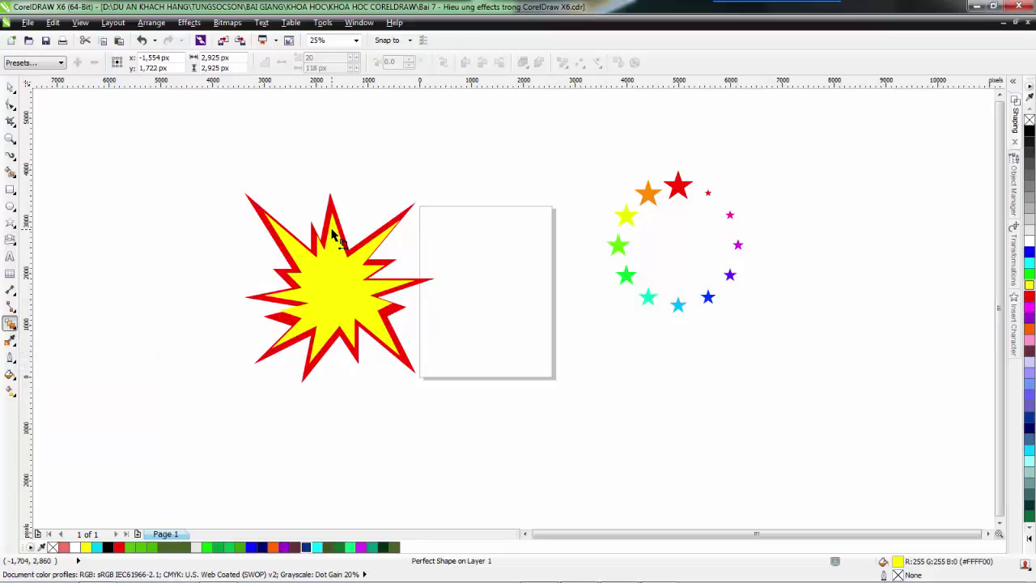
{"action": "left_click_drag", "start_coordinate": [330, 235], "coordinate": [332, 215]}
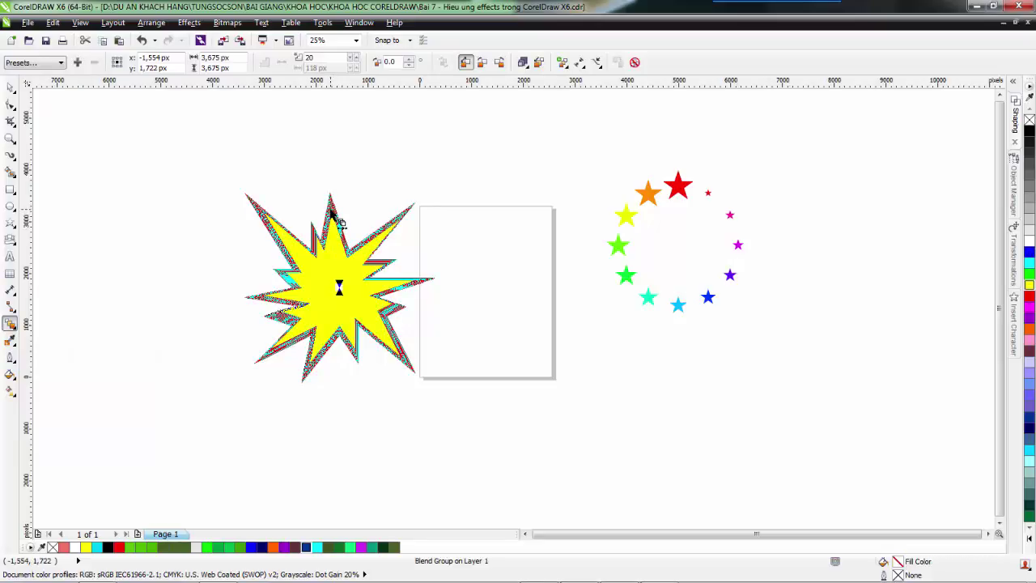
{"action": "key", "text": "space"}
{"action": "left_click", "coordinate": [543, 409]}
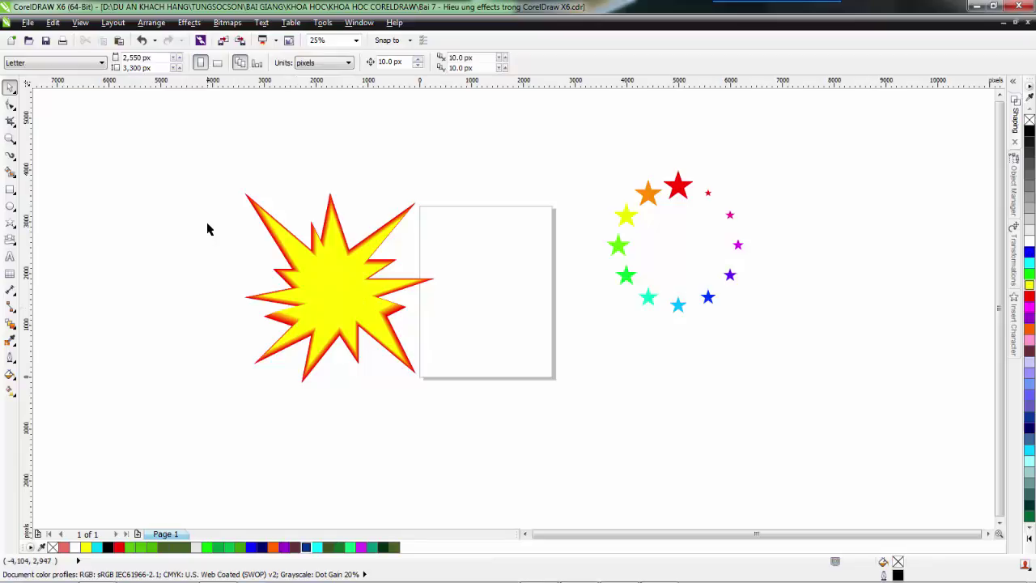
Break the explosion blend apart, group its pieces, and move the group slightly up and right
{"action": "left_click_drag", "start_coordinate": [94, 133], "coordinate": [570, 450]}
{"action": "key", "text": "ctrl+k"}
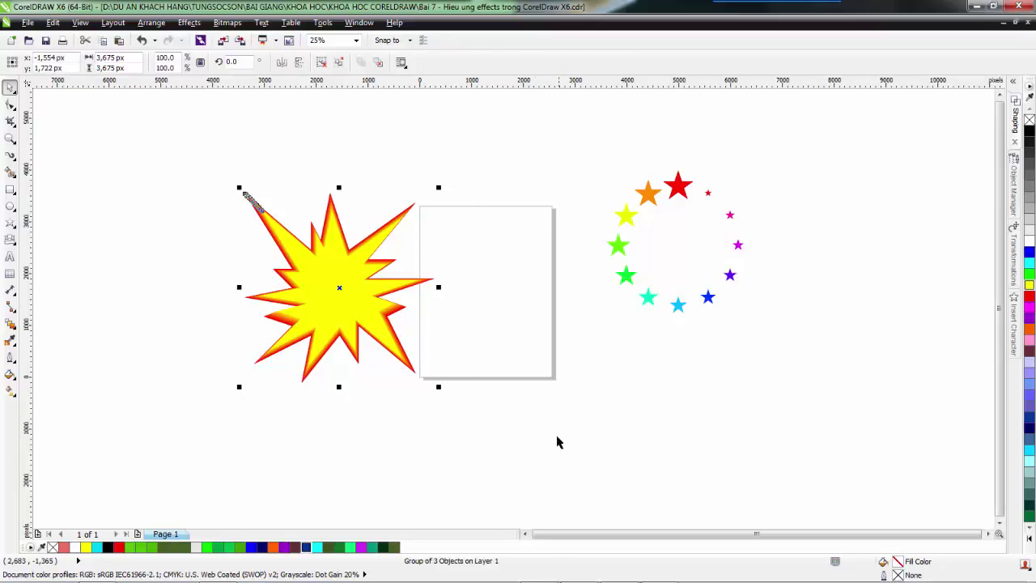
{"action": "key", "text": "ctrl+g"}
{"action": "left_click_drag", "start_coordinate": [325, 287], "coordinate": [369, 247]}
Add the artistic text "SALE OFF" in Arial to the left of the explosion and enlarge it to about 213 pt
{"action": "left_click", "coordinate": [11, 257]}
{"action": "left_click", "coordinate": [122, 331]}
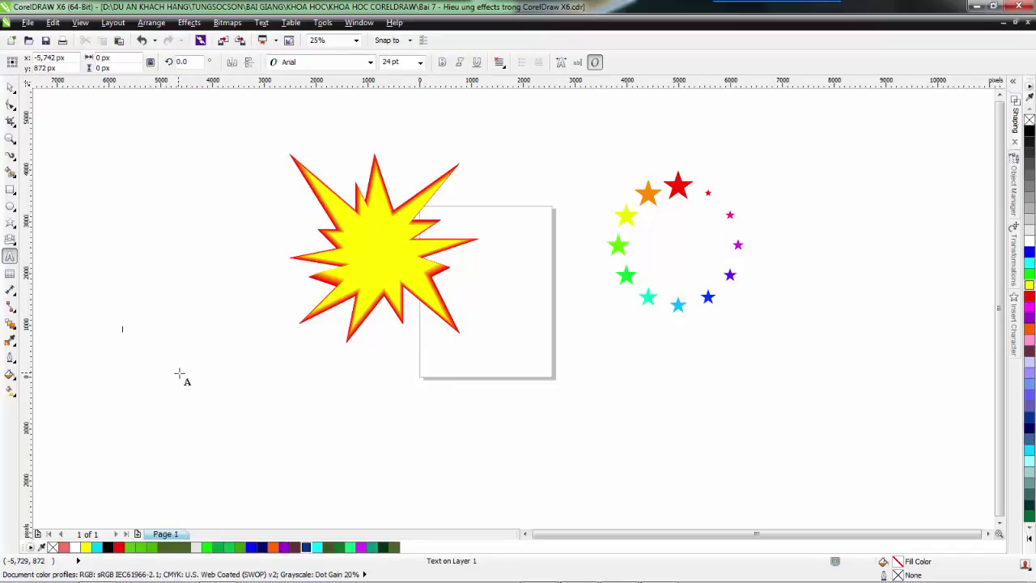
{"action": "type", "text": "T"}
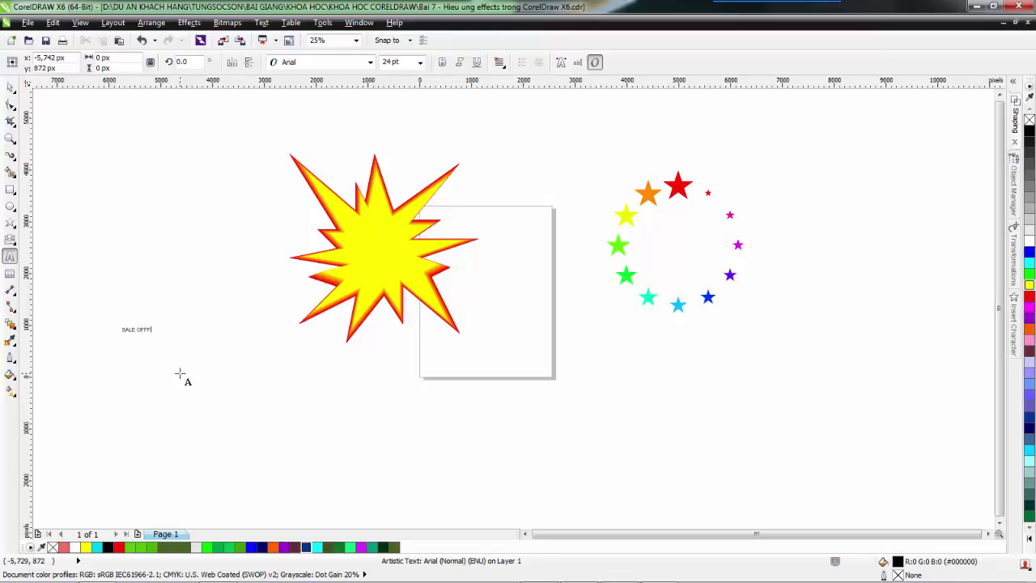
{"action": "key", "text": "ctrl+space"}
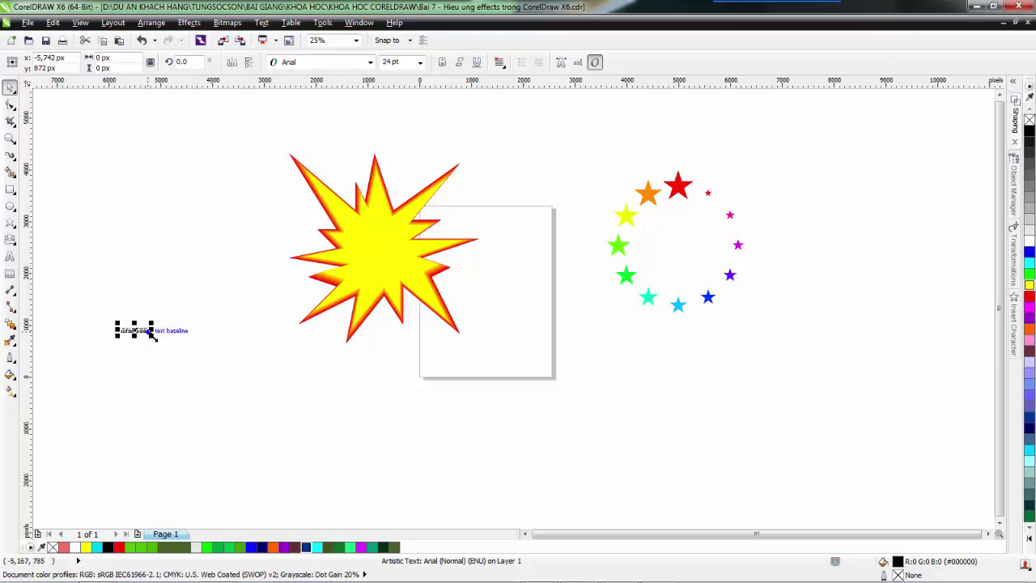
{"action": "left_click_drag", "start_coordinate": [152, 338], "coordinate": [251, 387]}
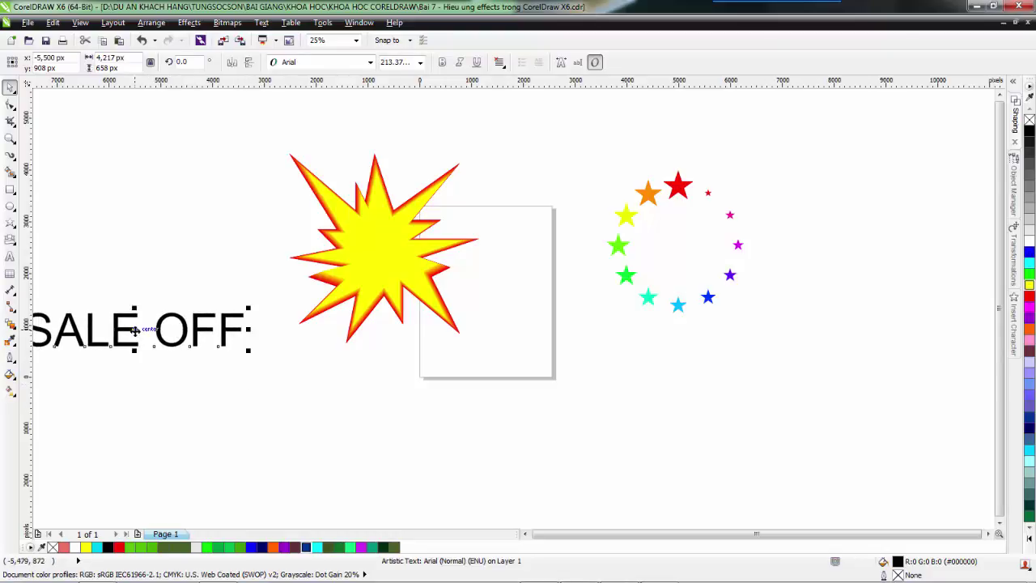
Enlarge the SALE OFF text to about 249 pt, move it below the explosion and set it in bold Tahoma
{"action": "left_click_drag", "start_coordinate": [143, 328], "coordinate": [228, 356]}
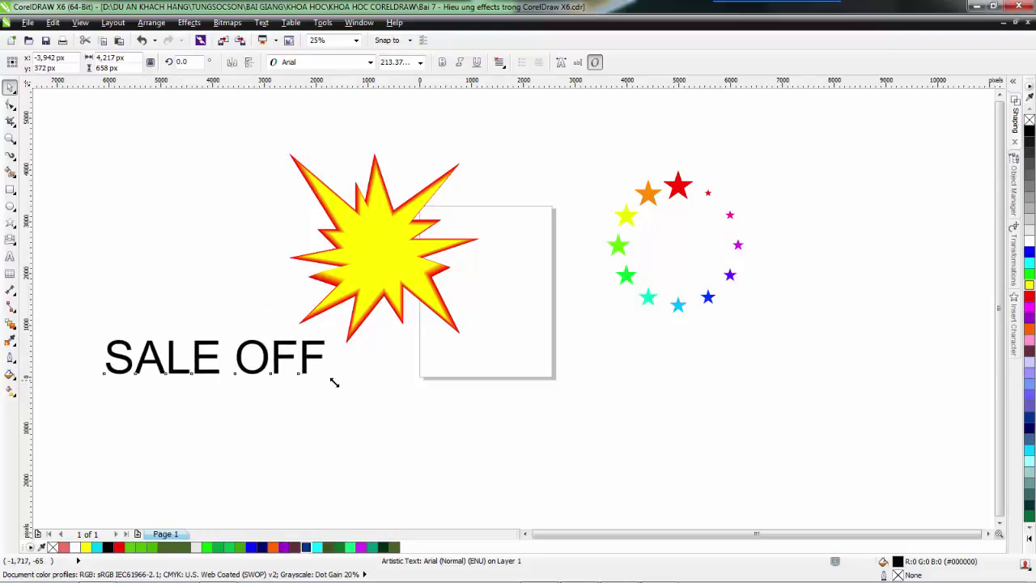
{"action": "left_click_drag", "start_coordinate": [334, 382], "coordinate": [349, 386]}
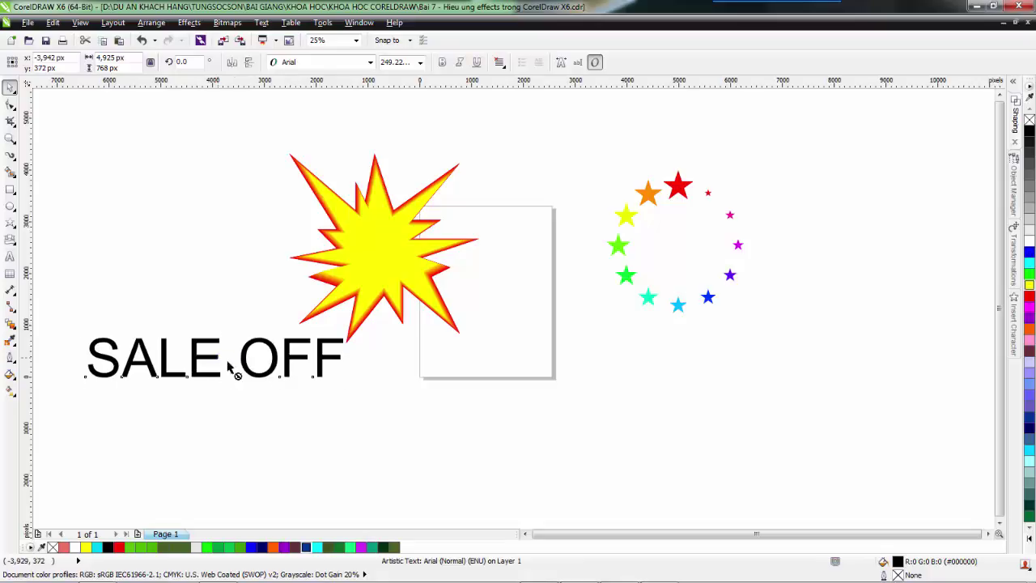
{"action": "left_click_drag", "start_coordinate": [232, 368], "coordinate": [321, 389]}
{"action": "left_click", "coordinate": [442, 62]}
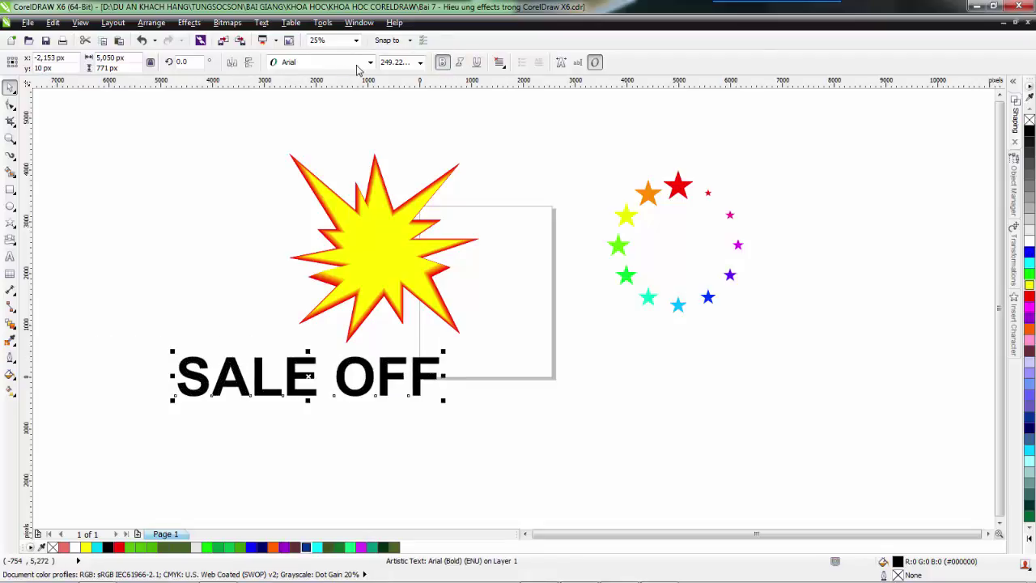
{"action": "left_click", "coordinate": [370, 62]}
{"action": "left_click", "coordinate": [290, 86]}
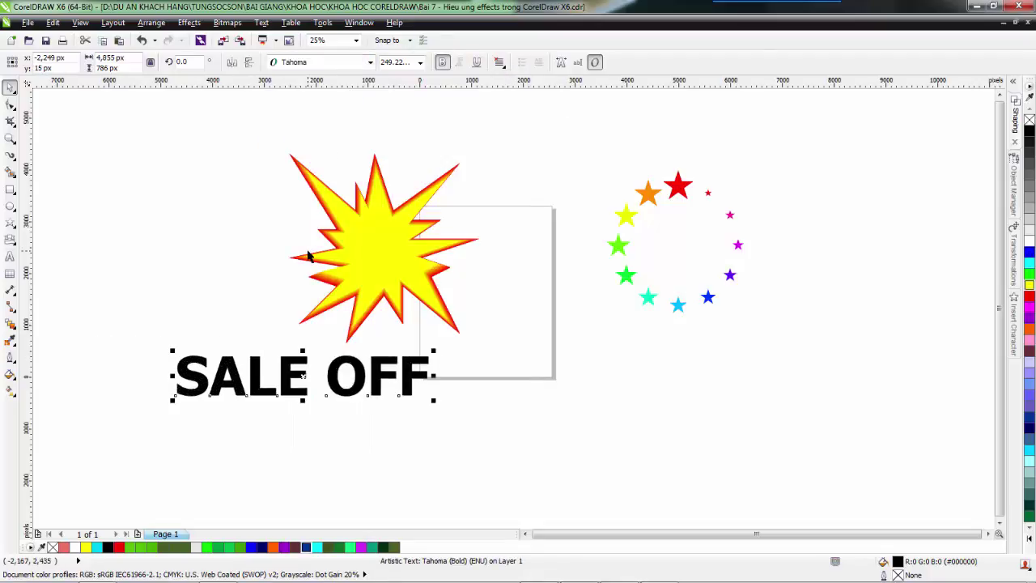
Place the SALE OFF text over the explosion, resize it to about 182 pt and rotate it about 10.8°
{"action": "left_click_drag", "start_coordinate": [434, 349], "coordinate": [442, 349]}
{"action": "left_click_drag", "start_coordinate": [302, 375], "coordinate": [390, 253]}
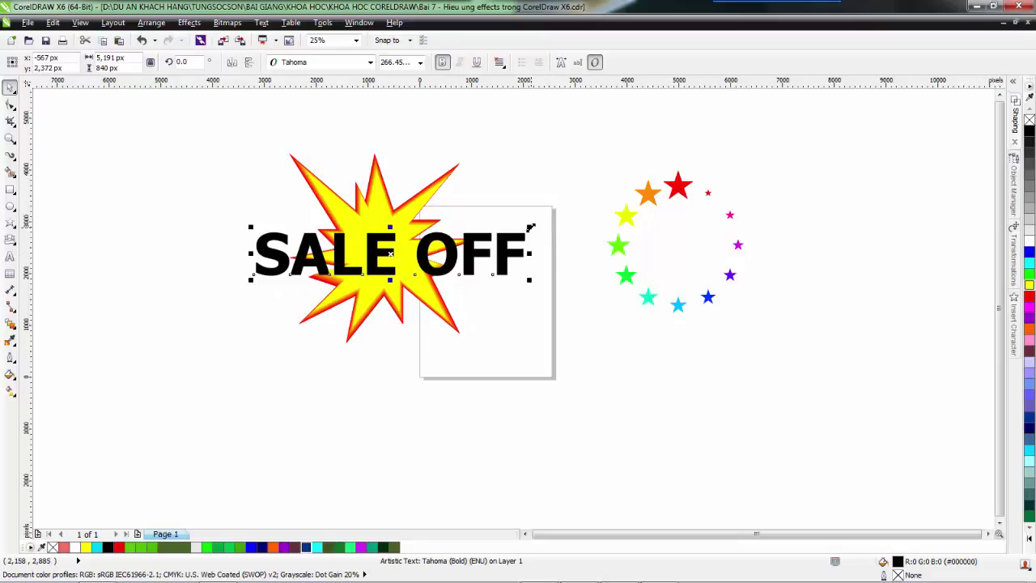
{"action": "left_click_drag", "start_coordinate": [530, 227], "coordinate": [485, 218]}
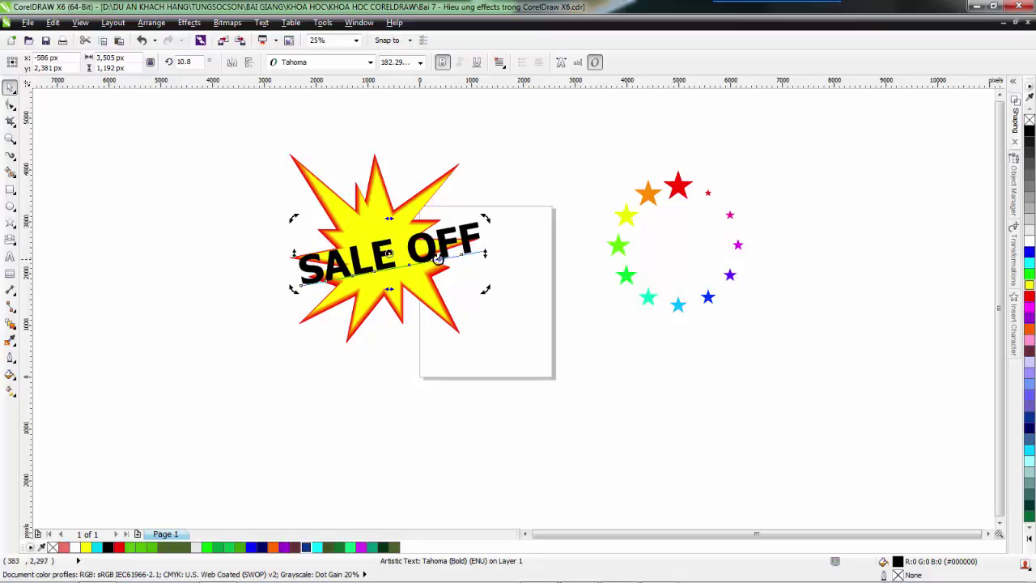
{"action": "left_click", "coordinate": [497, 335]}
Duplicate the SALE OFF text slightly lower with a white (#FFFFFF) fill and blend it with the black original in 20 steps
{"action": "left_click", "coordinate": [412, 251]}
{"action": "left_click_drag", "start_coordinate": [415, 248], "coordinate": [412, 272]}
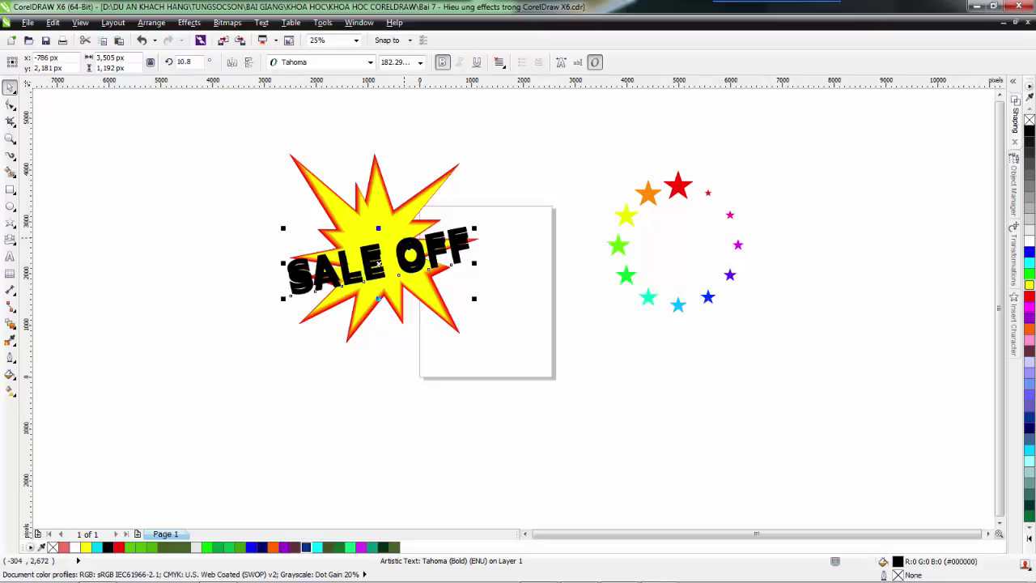
{"action": "left_click", "coordinate": [1029, 241]}
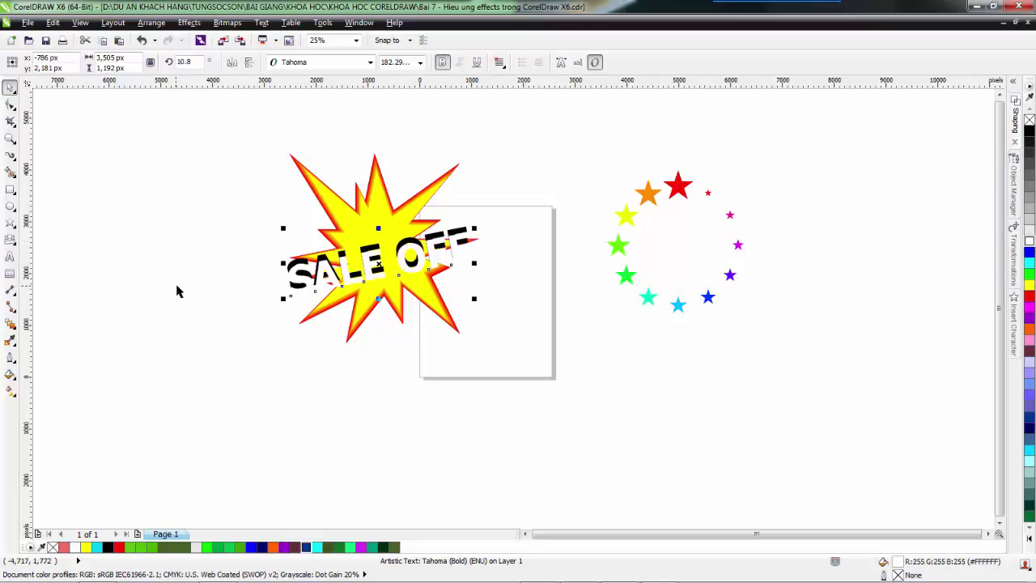
{"action": "left_click", "coordinate": [11, 326]}
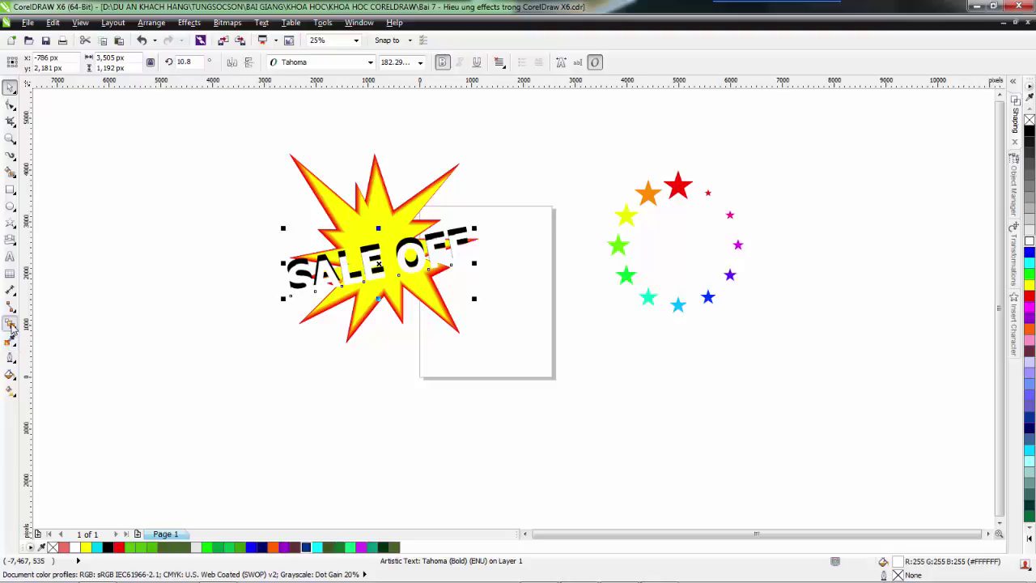
{"action": "left_click_drag", "start_coordinate": [323, 267], "coordinate": [378, 279]}
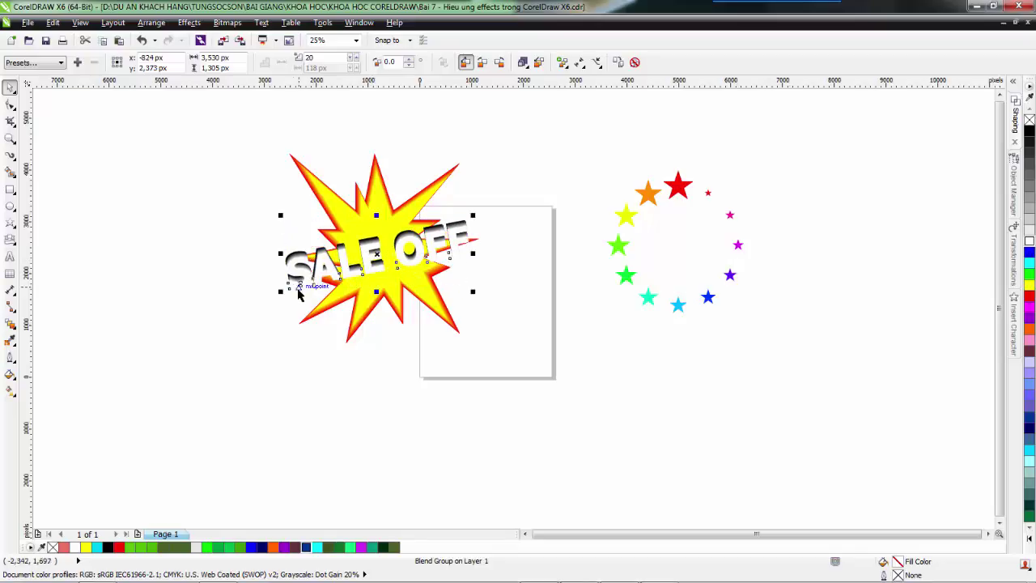
Try red, black and magenta fills on the SALE OFF blend, undo the colour changes and deselect the blend
{"action": "left_click", "coordinate": [1029, 305]}
{"action": "left_click", "coordinate": [1029, 297]}
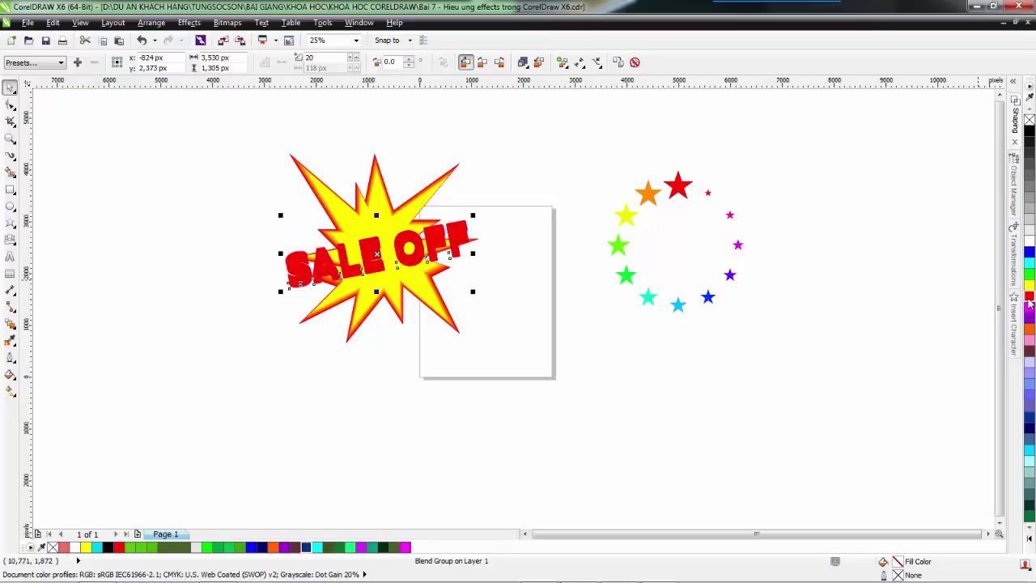
{"action": "left_click", "coordinate": [1029, 131]}
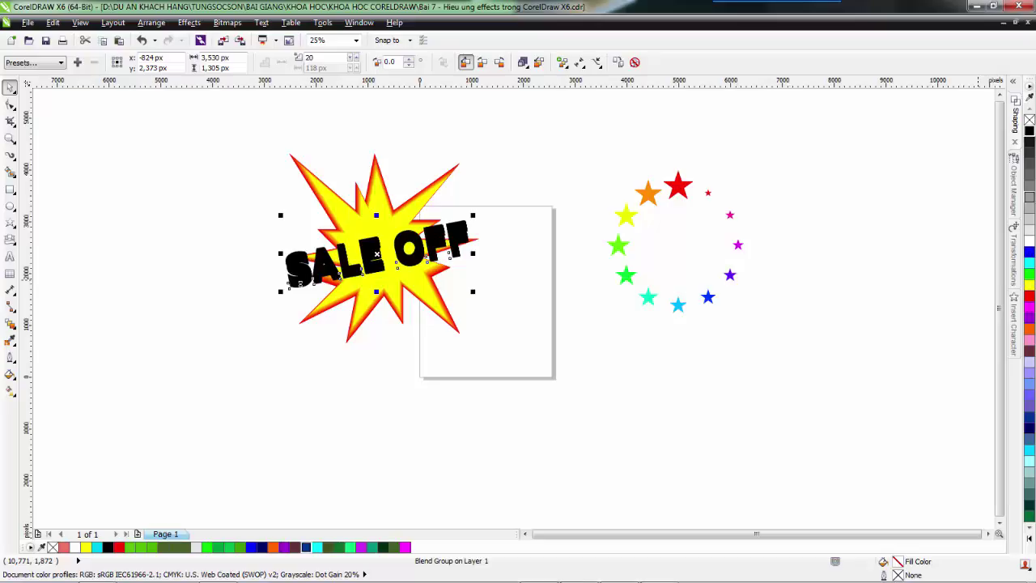
{"action": "left_click", "coordinate": [1030, 298]}
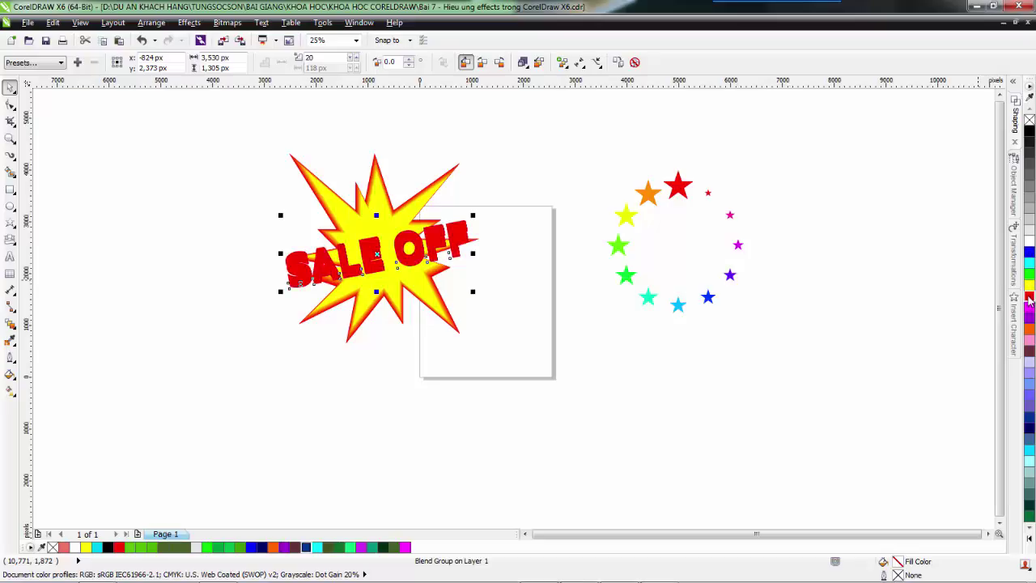
{"action": "key", "text": "ctrl+z"}
{"action": "left_click", "coordinate": [1029, 297]}
{"action": "left_click", "coordinate": [1029, 307]}
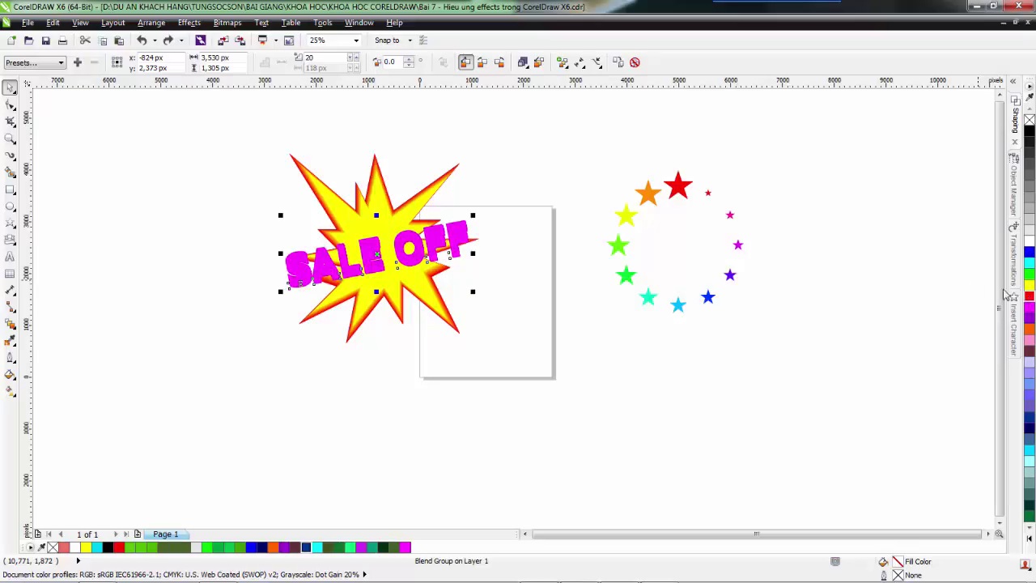
{"action": "left_click", "coordinate": [1029, 236]}
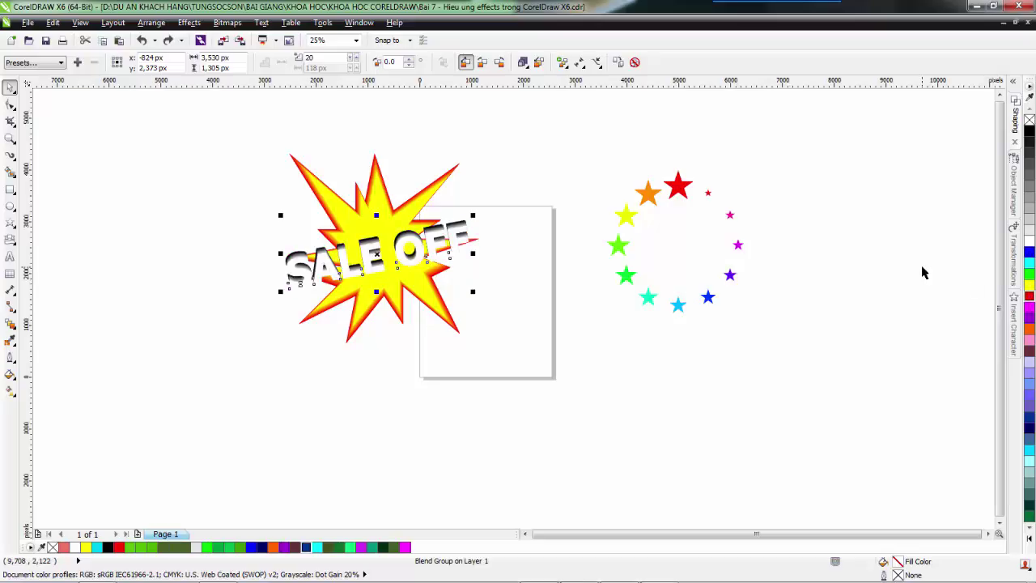
{"action": "left_click", "coordinate": [1029, 306]}
{"action": "left_click", "coordinate": [1029, 297]}
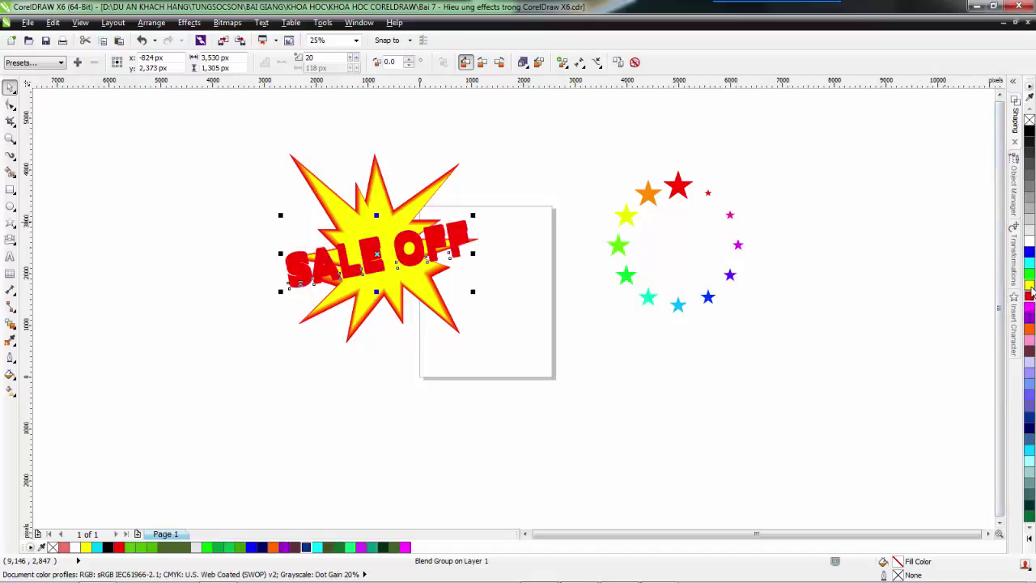
{"action": "key", "text": "ctrl+z"}
{"action": "key", "text": "ctrl+z"}
{"action": "left_click", "coordinate": [10, 323]}
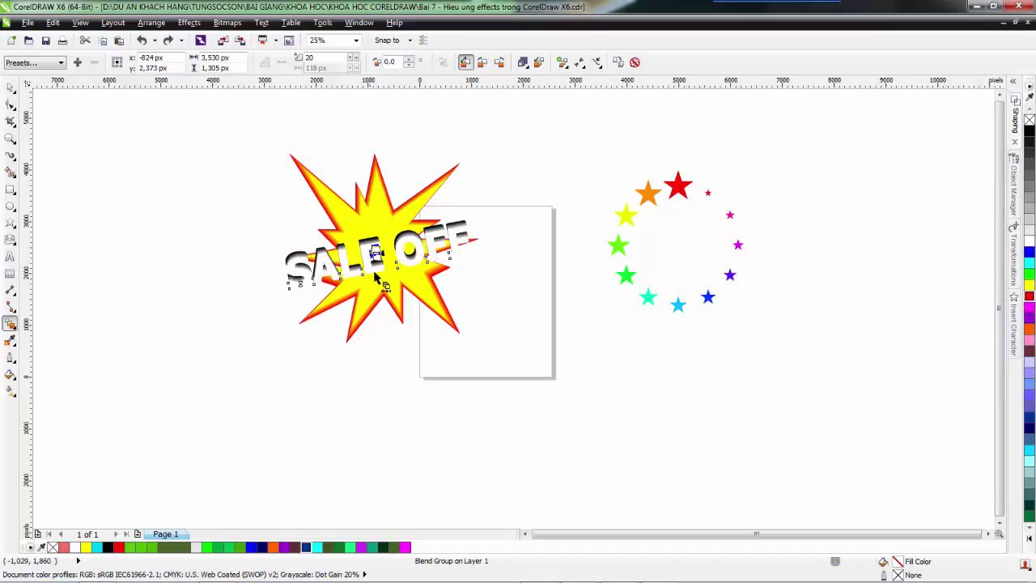
{"action": "left_click", "coordinate": [227, 260]}
{"action": "key", "text": "space"}
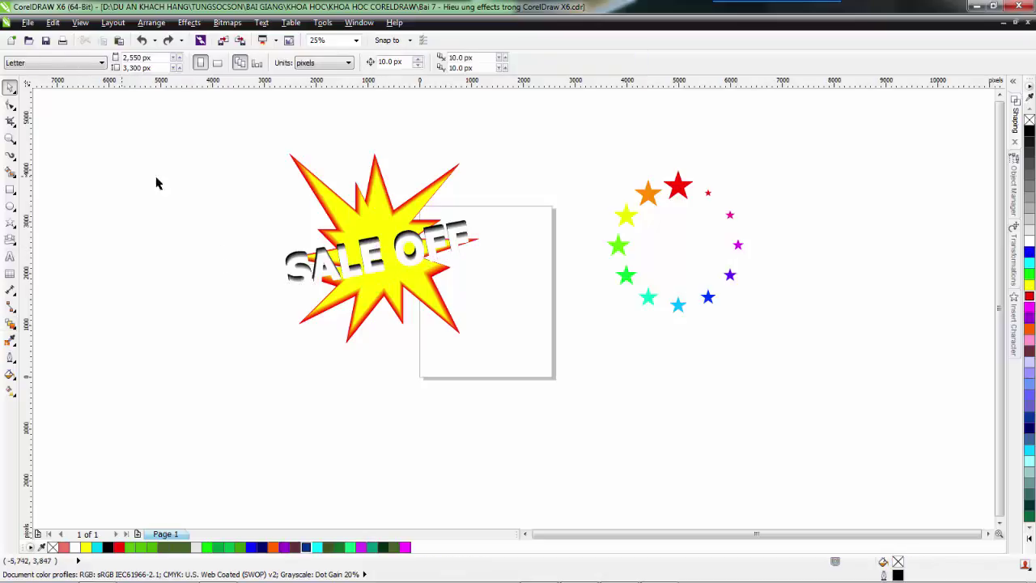
Draw a rectangle of about 7,000 × 4,900 px around the explosion and text, and fill it with black
{"action": "left_click", "coordinate": [10, 193]}
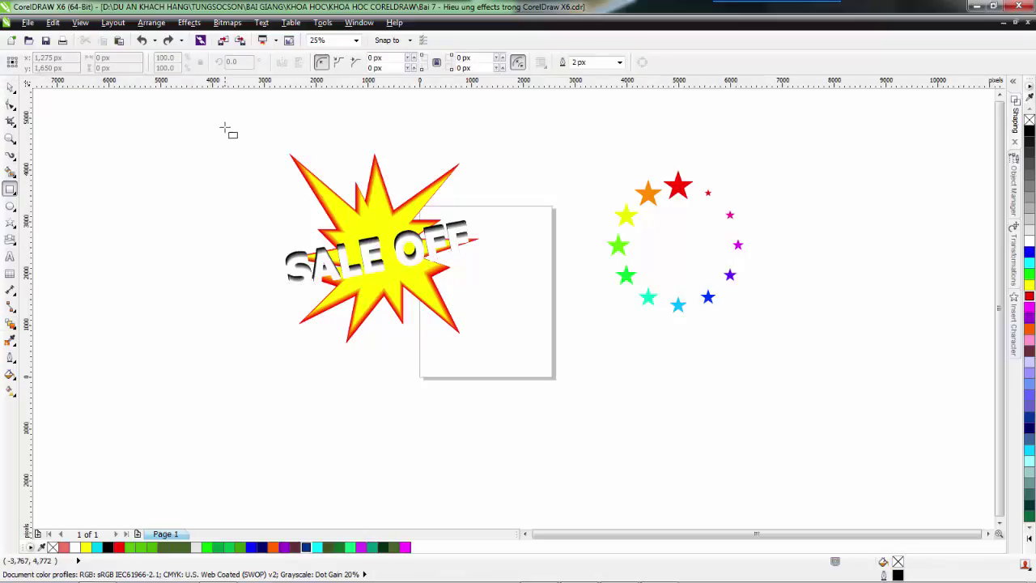
{"action": "left_click_drag", "start_coordinate": [195, 120], "coordinate": [565, 380]}
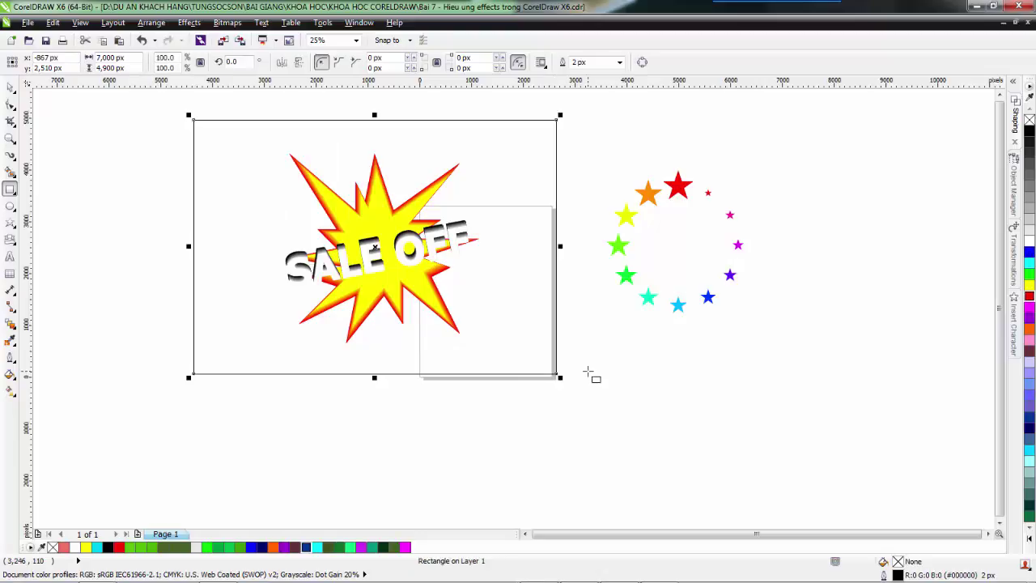
{"action": "left_click", "coordinate": [1028, 131]}
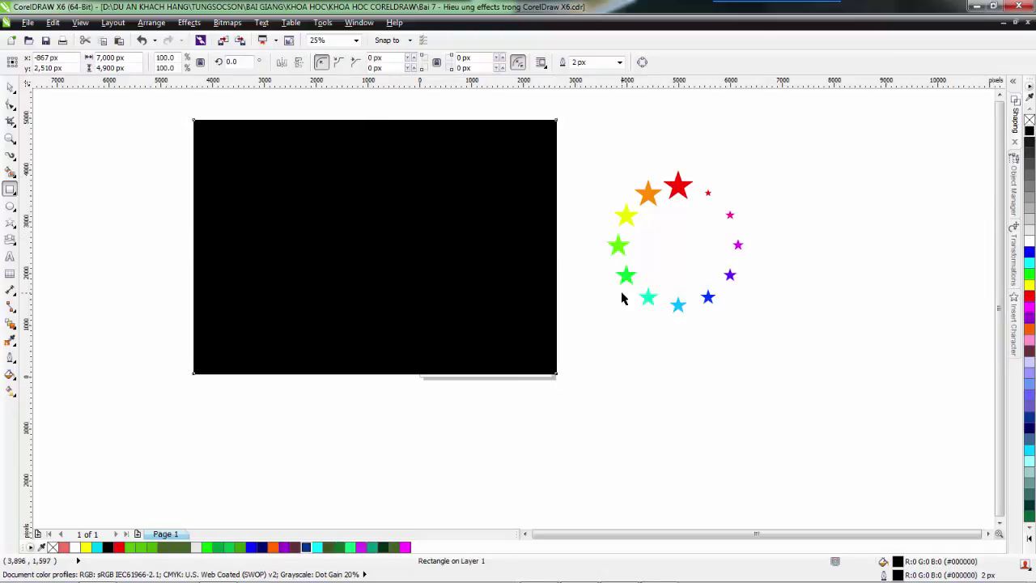
{"action": "key", "text": "space"}
Send the black rectangle to the back of the page and deselect it
{"action": "right_click", "coordinate": [515, 258]}
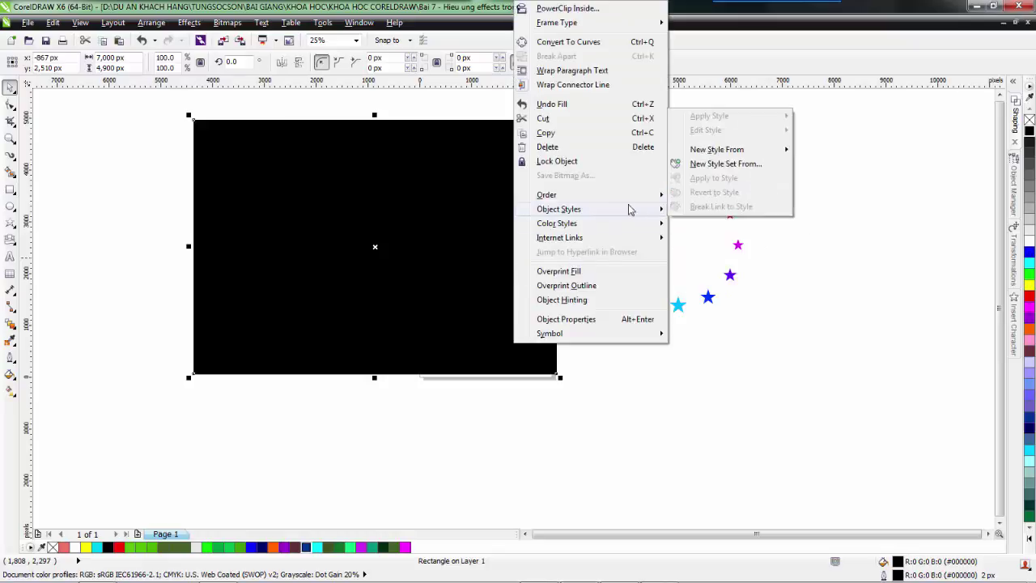
{"action": "mouse_move", "coordinate": [641, 200]}
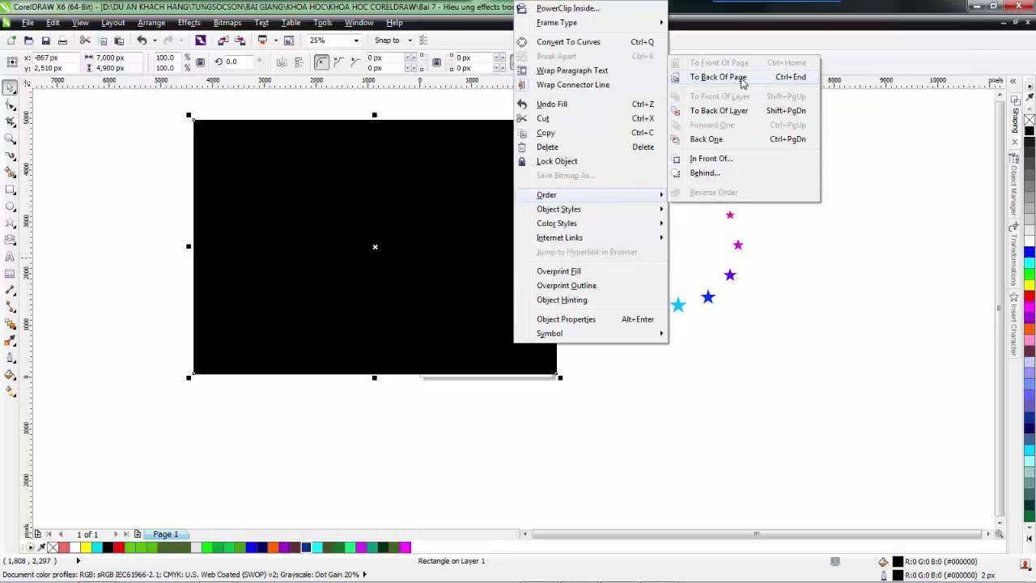
{"action": "left_click", "coordinate": [717, 77]}
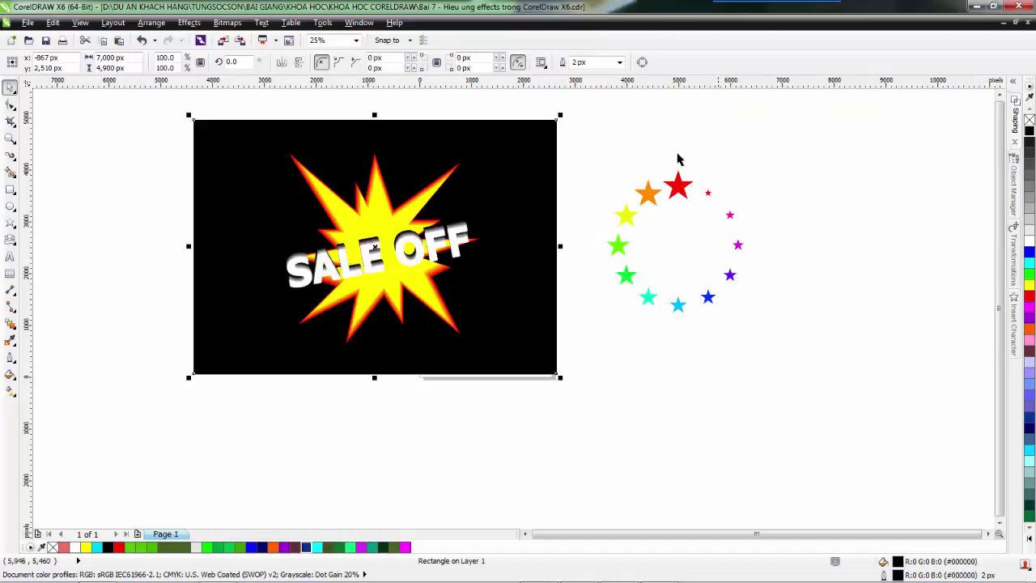
{"action": "left_click", "coordinate": [558, 456]}
{"action": "left_click", "coordinate": [547, 374]}
{"action": "left_click", "coordinate": [613, 405]}
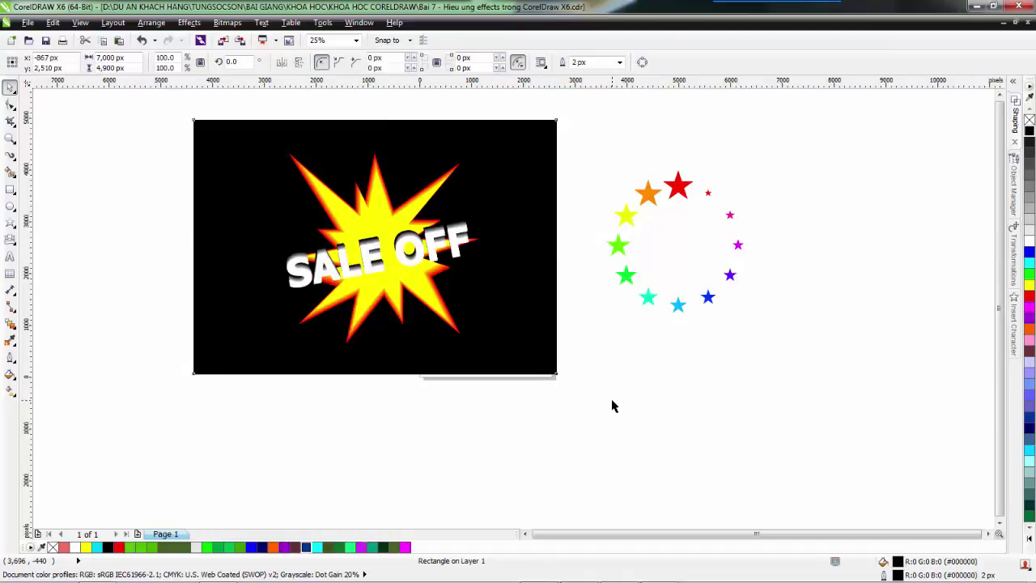
Enlarge the explosion group until its upper tips reach the top edge of the black rectangle, and deselect it
{"action": "left_click", "coordinate": [354, 213]}
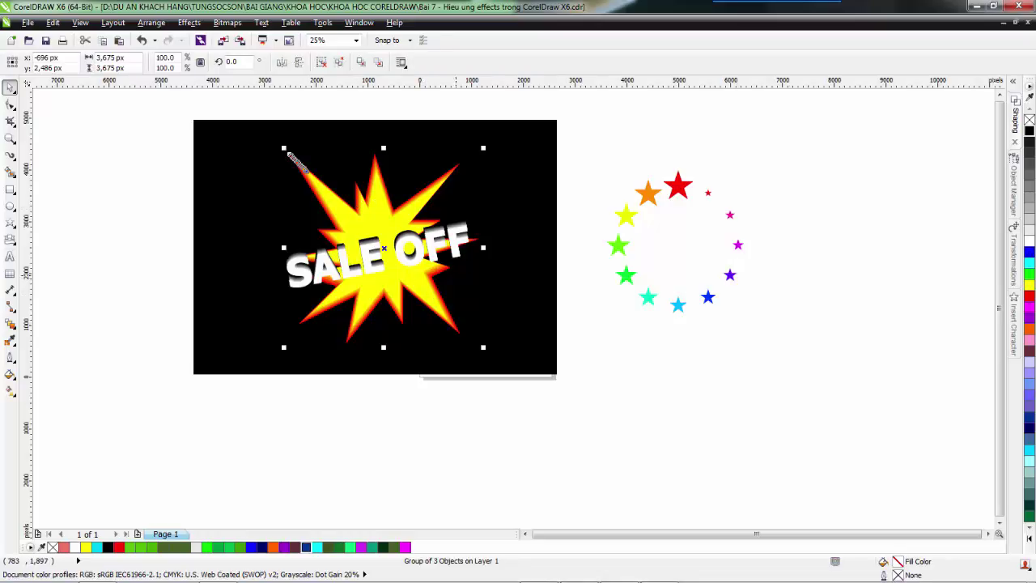
{"action": "left_click", "coordinate": [135, 244]}
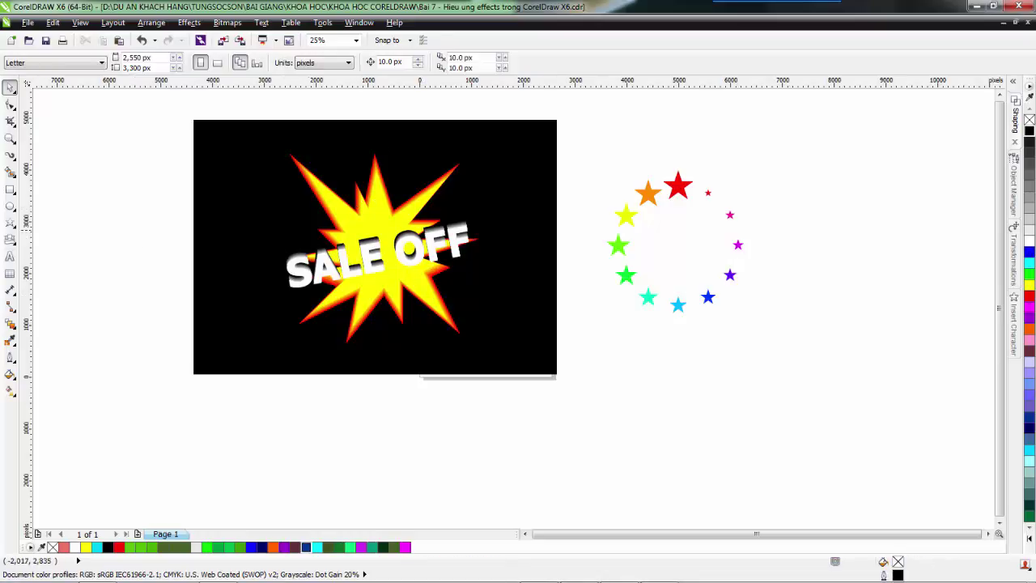
{"action": "left_click", "coordinate": [387, 207]}
{"action": "left_click_drag", "start_coordinate": [282, 142], "coordinate": [253, 122]}
{"action": "left_click", "coordinate": [261, 121], "text": "shift"}
{"action": "left_click", "coordinate": [658, 407]}
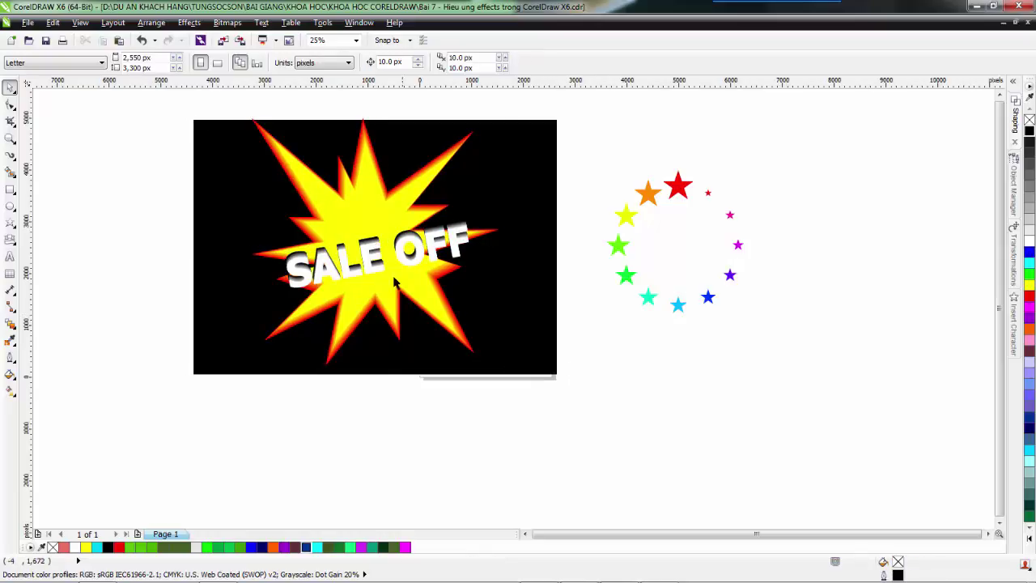
Move the whole SALE OFF artwork and the star ring together to the right to free drawing space beside them
{"action": "left_click", "coordinate": [376, 267]}
{"action": "scroll", "coordinate": [621, 340], "scroll_direction": "down", "scroll_amount": 2}
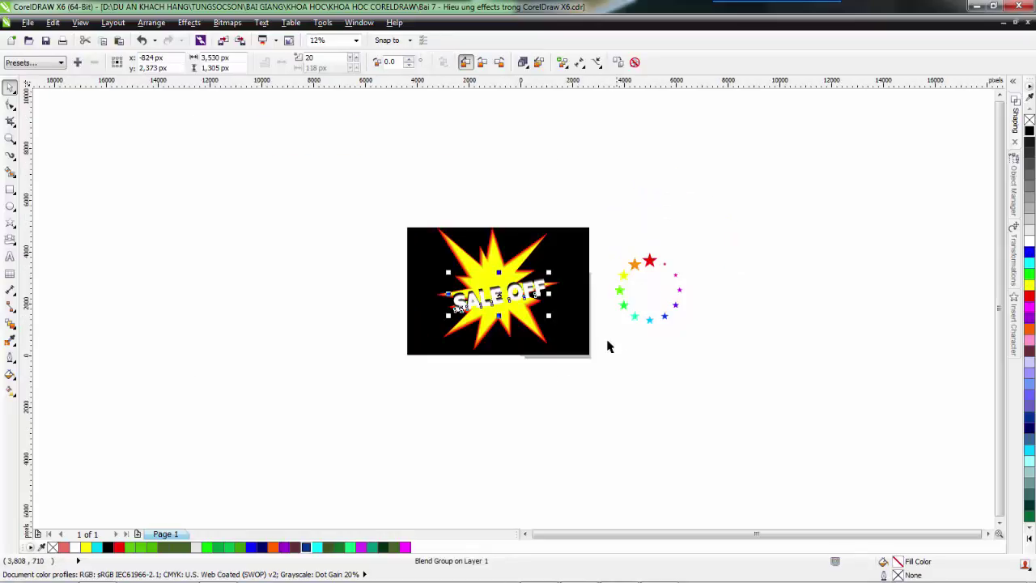
{"action": "scroll", "coordinate": [557, 283], "scroll_direction": "up", "scroll_amount": 3}
{"action": "scroll", "coordinate": [238, 370], "scroll_direction": "down", "scroll_amount": 2}
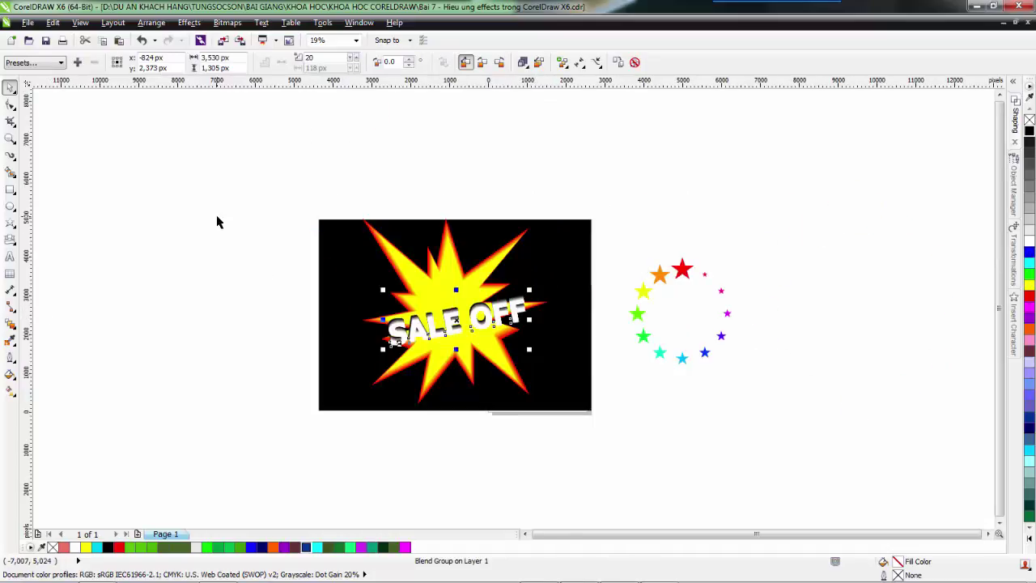
{"action": "left_click", "coordinate": [183, 250]}
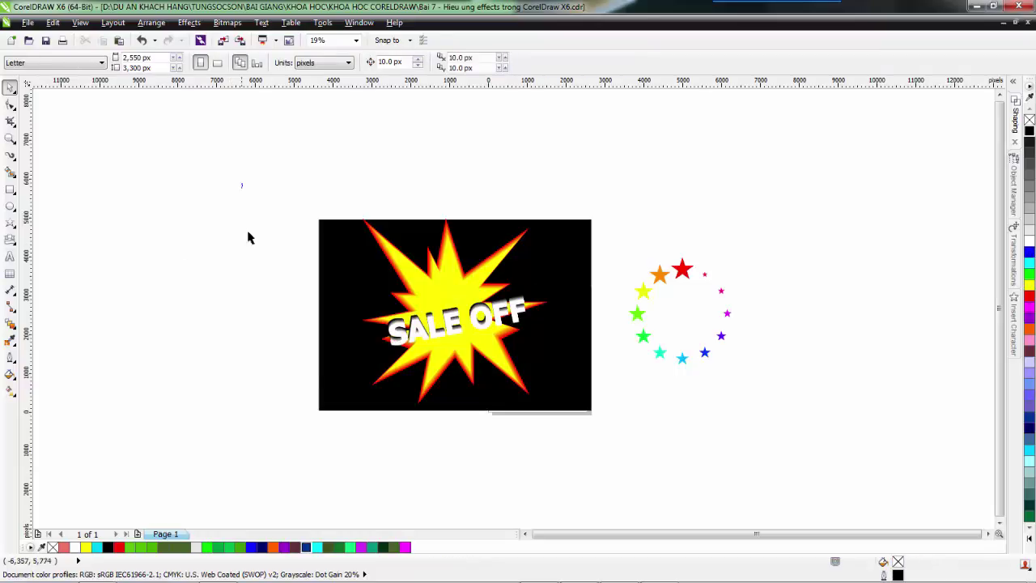
{"action": "left_click_drag", "start_coordinate": [242, 185], "coordinate": [799, 477]}
{"action": "left_click_drag", "start_coordinate": [545, 376], "coordinate": [632, 376]}
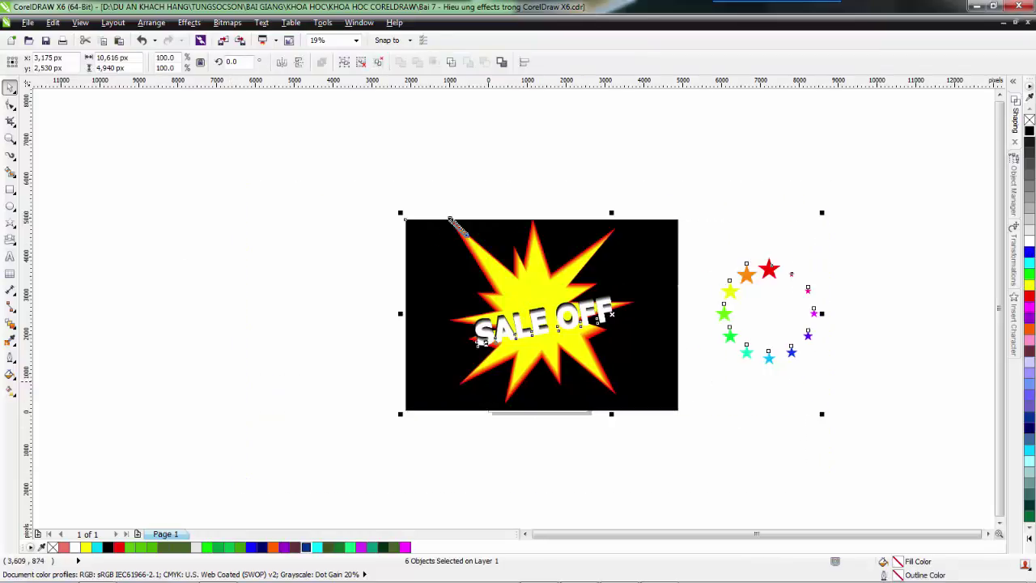
{"action": "left_click", "coordinate": [309, 263]}
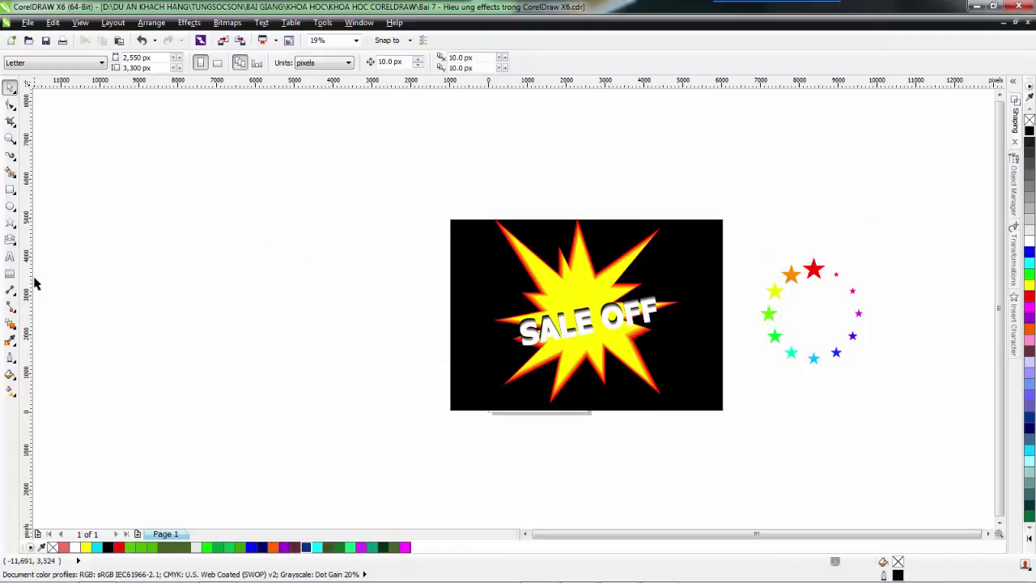
Draw a circle about 2,717 px in diameter left of the artwork and duplicate it horizontally to the right, slightly overlapping
{"action": "left_click", "coordinate": [11, 207]}
{"action": "left_click_drag", "start_coordinate": [169, 214], "coordinate": [273, 289]}
{"action": "left_click_drag", "start_coordinate": [221, 266], "coordinate": [310, 265]}
Create the intersection shape of the two overlapping circles, then select the right circle alone
{"action": "left_click", "coordinate": [227, 263], "text": "shift"}
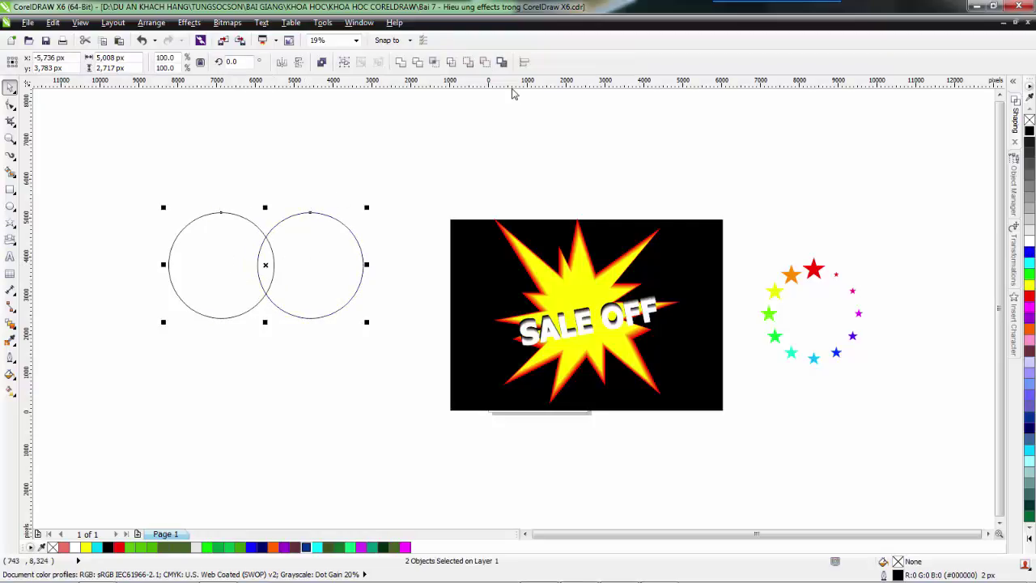
{"action": "left_click", "coordinate": [434, 68]}
{"action": "left_click", "coordinate": [340, 173]}
{"action": "left_click", "coordinate": [313, 259]}
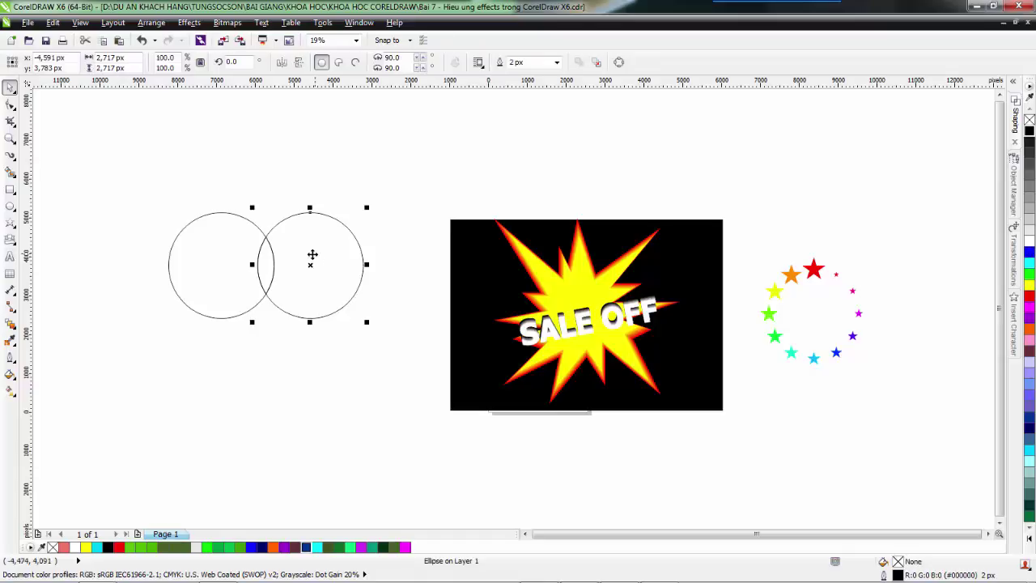
Delete both full circles, keeping only the pointed leaf shape from their overlap, and select that leaf
{"action": "key", "text": "Delete"}
{"action": "left_click", "coordinate": [208, 287]}
{"action": "key", "text": "Delete"}
{"action": "left_click", "coordinate": [269, 267]}
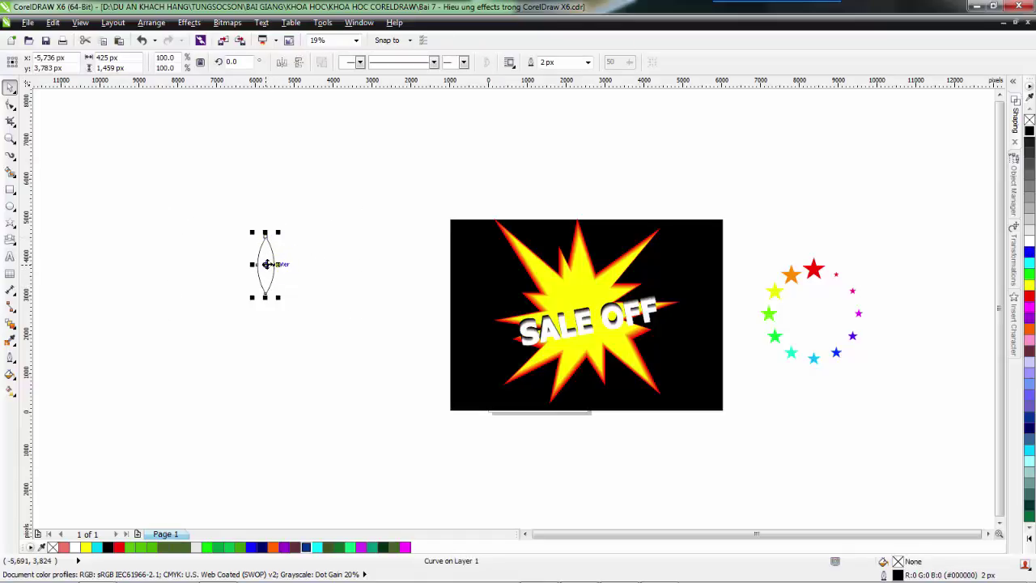
Make a copy of the leaf rotated to 255° about its lower tip and shift the copy slightly down and right
{"action": "left_click", "coordinate": [267, 262]}
{"action": "left_click_drag", "start_coordinate": [267, 262], "coordinate": [264, 301]}
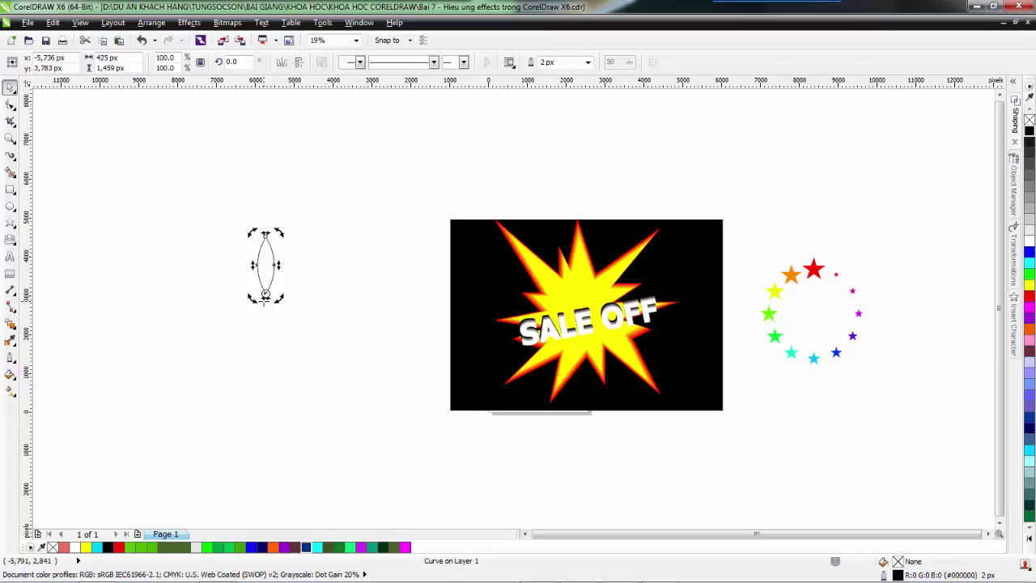
{"action": "left_click_drag", "start_coordinate": [277, 248], "coordinate": [339, 326]}
{"action": "left_click", "coordinate": [296, 301]}
{"action": "left_click", "coordinate": [289, 296]}
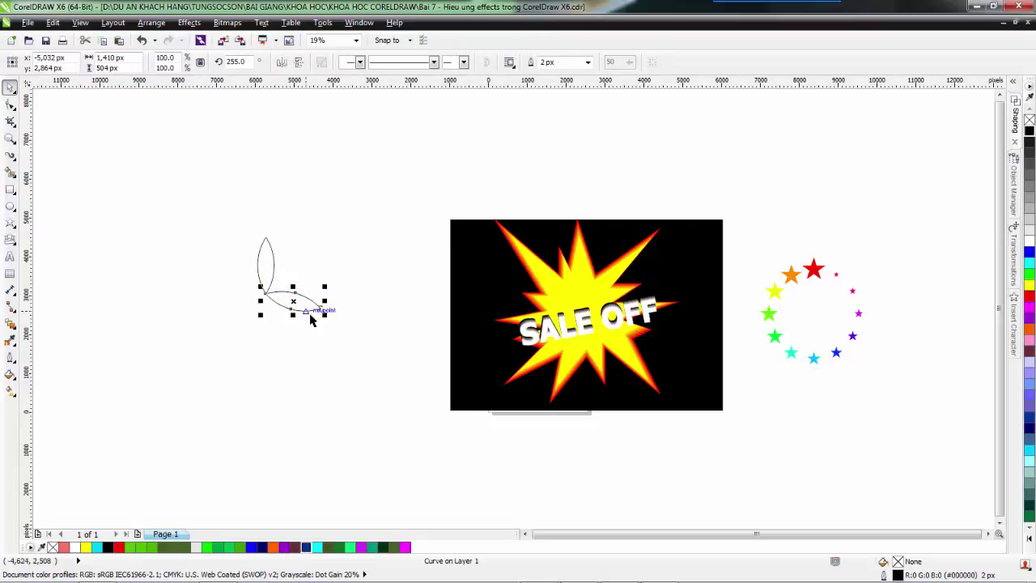
{"action": "left_click_drag", "start_coordinate": [297, 303], "coordinate": [301, 308]}
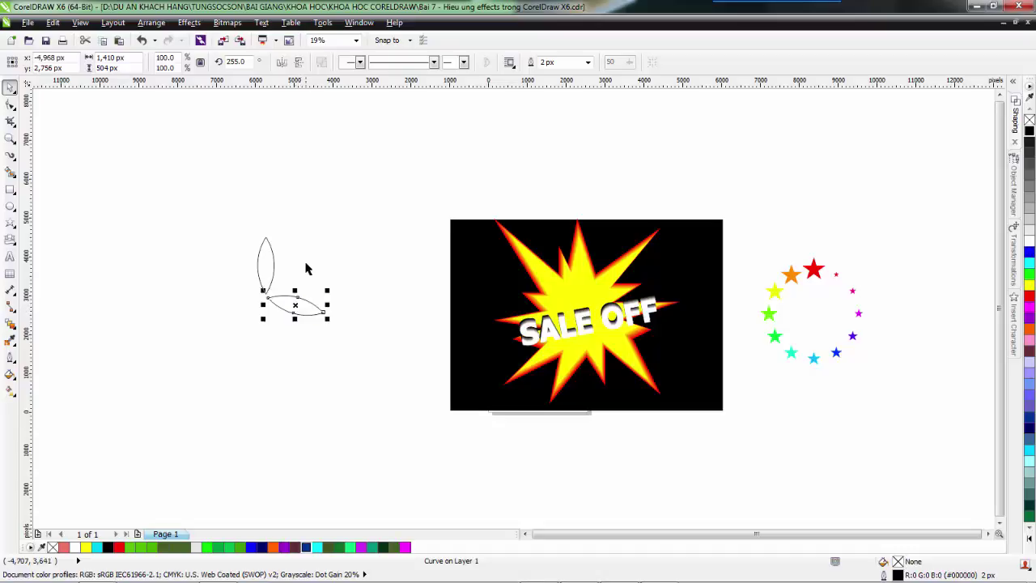
Rotate the two leaves together to 330° so that they spread open to the right, and deselect them
{"action": "left_click_drag", "start_coordinate": [199, 209], "coordinate": [373, 361]}
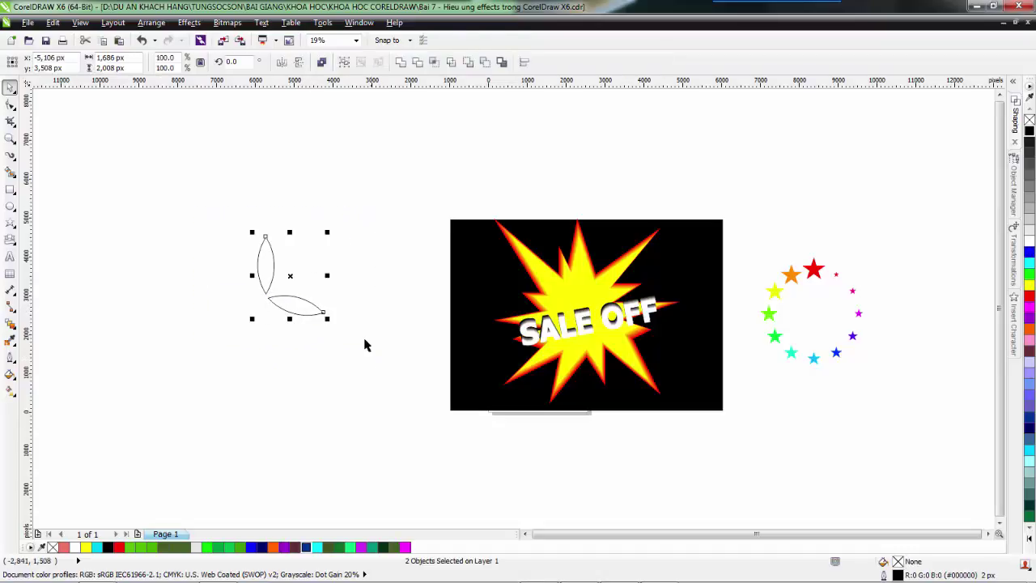
{"action": "left_click", "coordinate": [297, 308]}
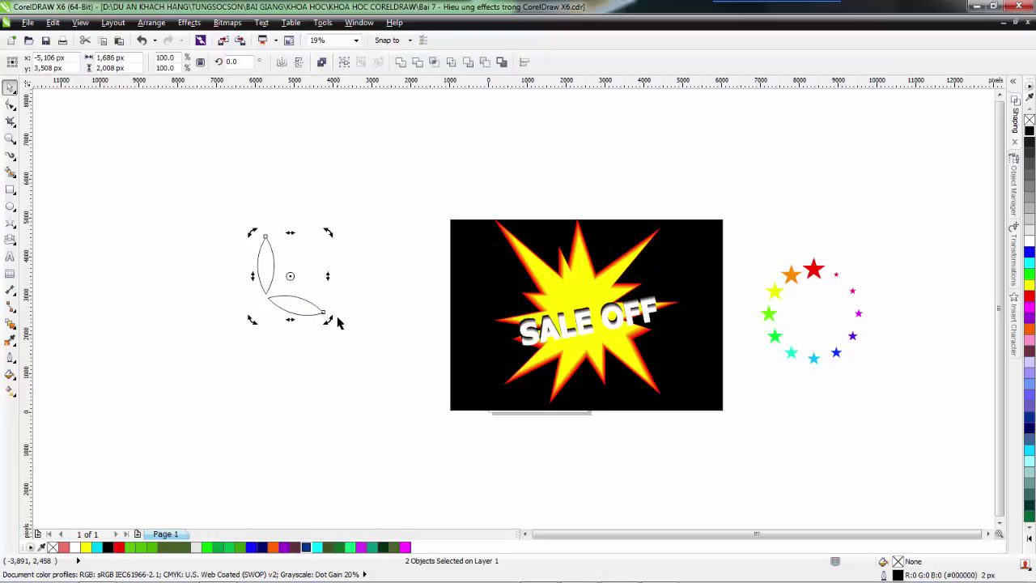
{"action": "left_click_drag", "start_coordinate": [332, 324], "coordinate": [298, 365]}
{"action": "left_click", "coordinate": [174, 268]}
Fill both leaves with the green #009A3D and remove their outlines
{"action": "left_click_drag", "start_coordinate": [162, 209], "coordinate": [393, 386]}
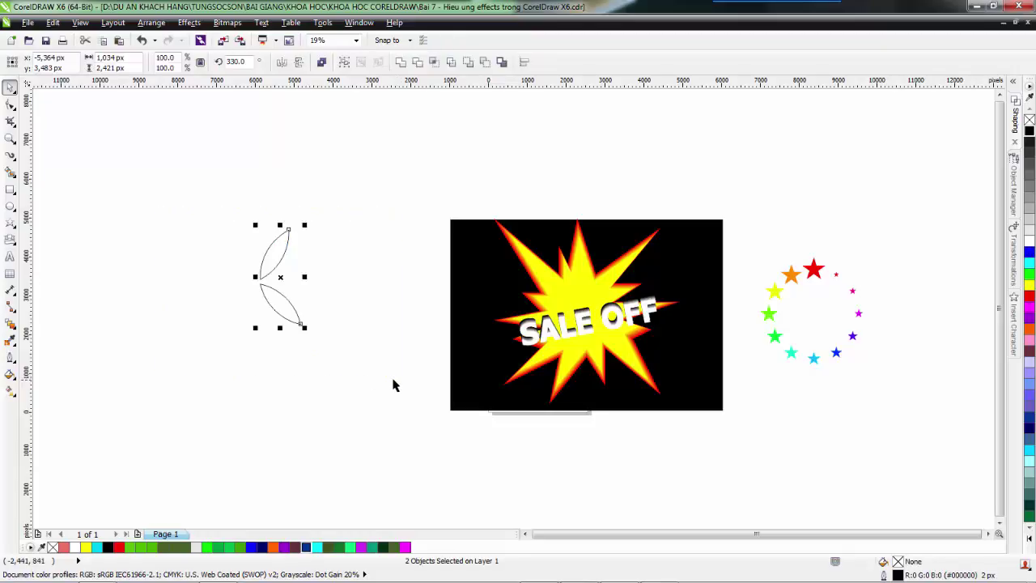
{"action": "left_click", "coordinate": [1030, 278]}
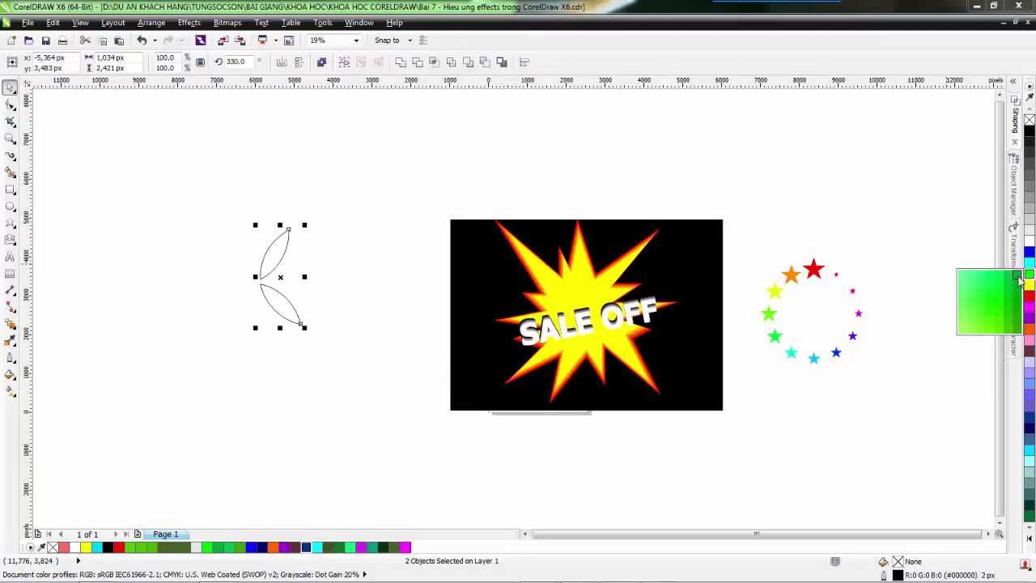
{"action": "left_click", "coordinate": [1018, 279]}
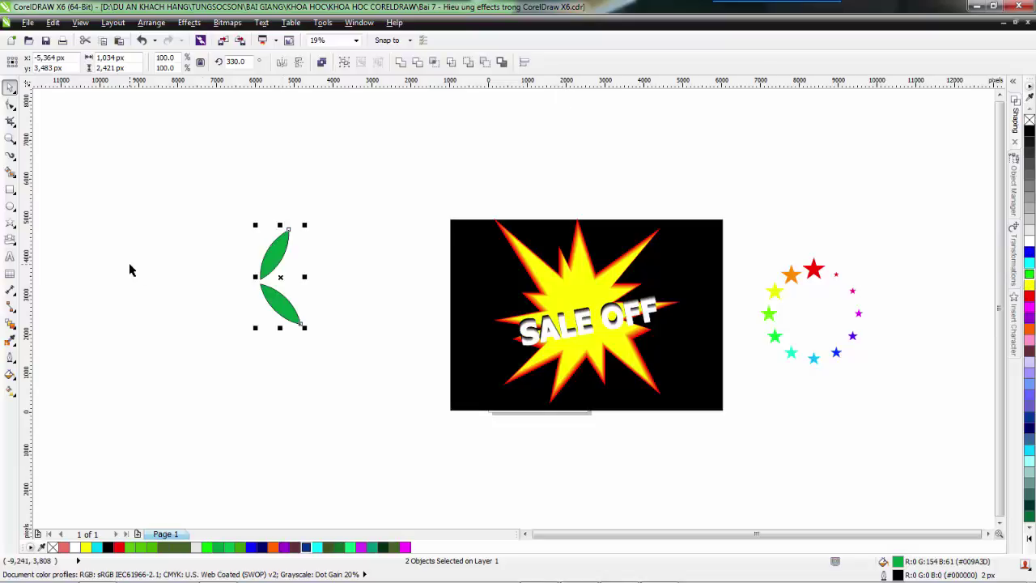
{"action": "left_click", "coordinate": [10, 358]}
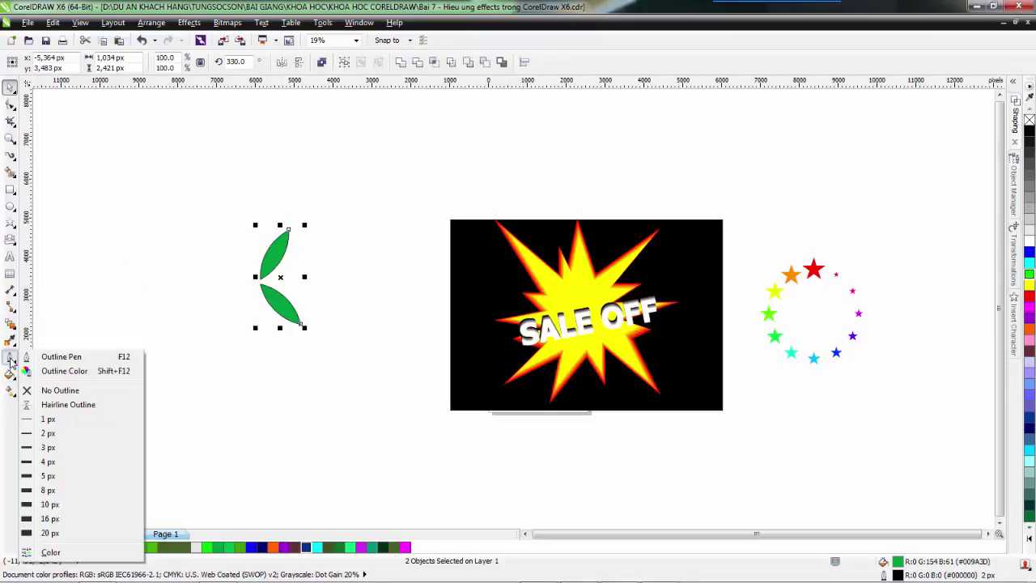
{"action": "left_click", "coordinate": [68, 392]}
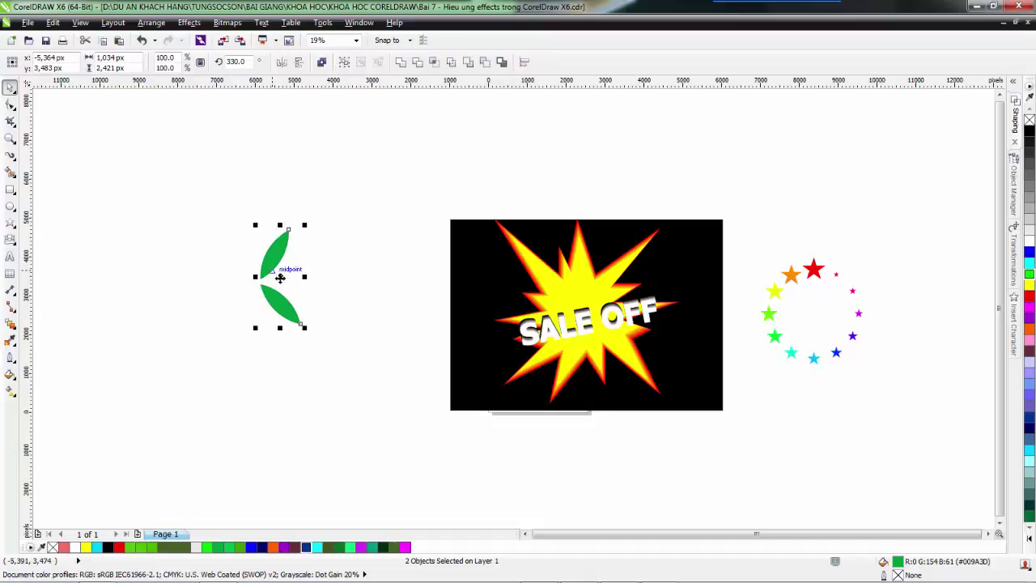
Place two copies of the leaf pair far apart horizontally and shrink the right pair to about 316 × 739 px
{"action": "left_click_drag", "start_coordinate": [279, 277], "coordinate": [419, 275]}
{"action": "left_click", "coordinate": [359, 245]}
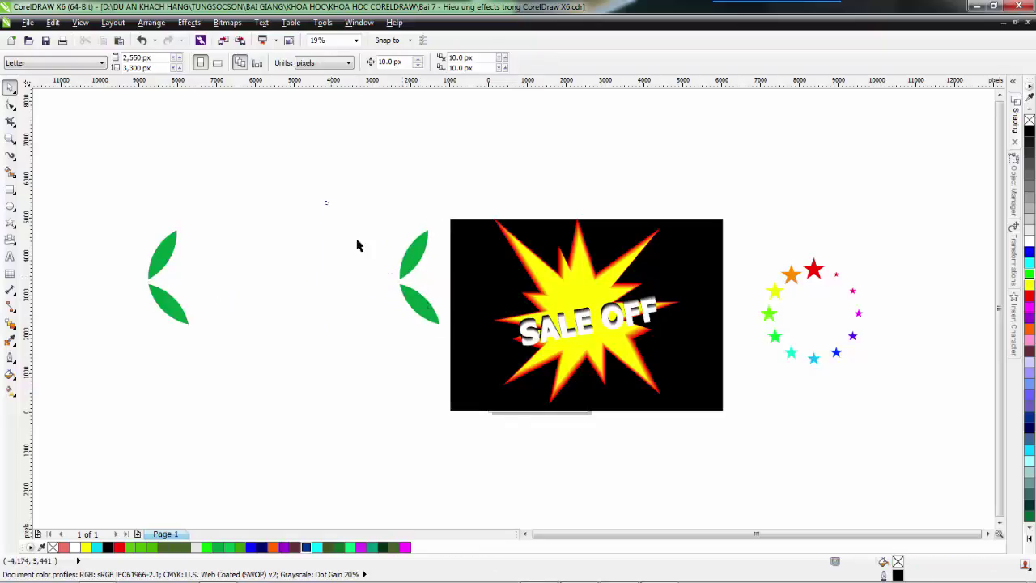
{"action": "left_click_drag", "start_coordinate": [326, 201], "coordinate": [479, 364]}
{"action": "left_click", "coordinate": [421, 300]}
{"action": "left_click_drag", "start_coordinate": [444, 324], "coordinate": [437, 324]}
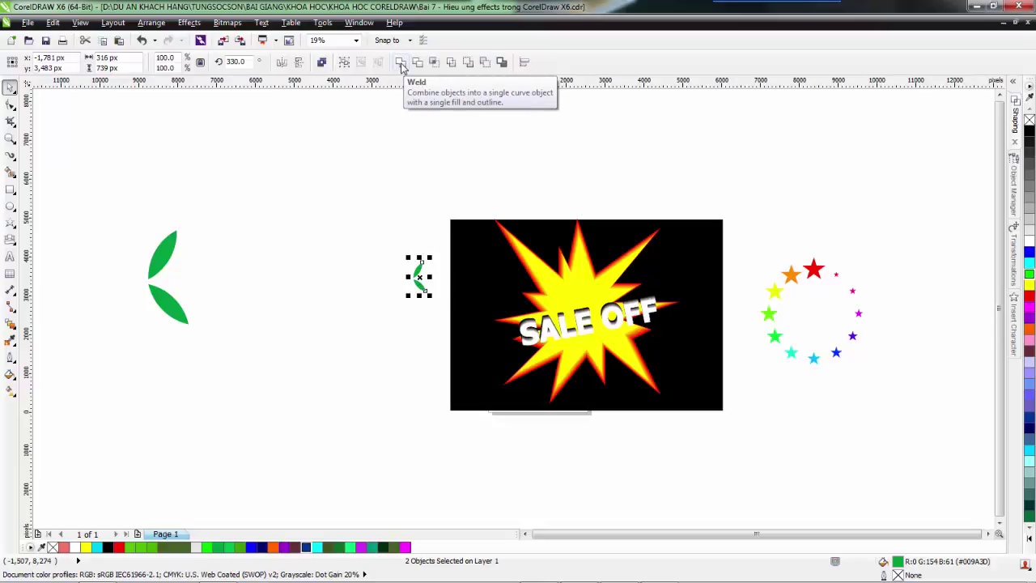
Weld each leaf pair into a single curve and select the large left pair
{"action": "left_click_drag", "start_coordinate": [255, 174], "coordinate": [74, 428]}
{"action": "left_click", "coordinate": [280, 230]}
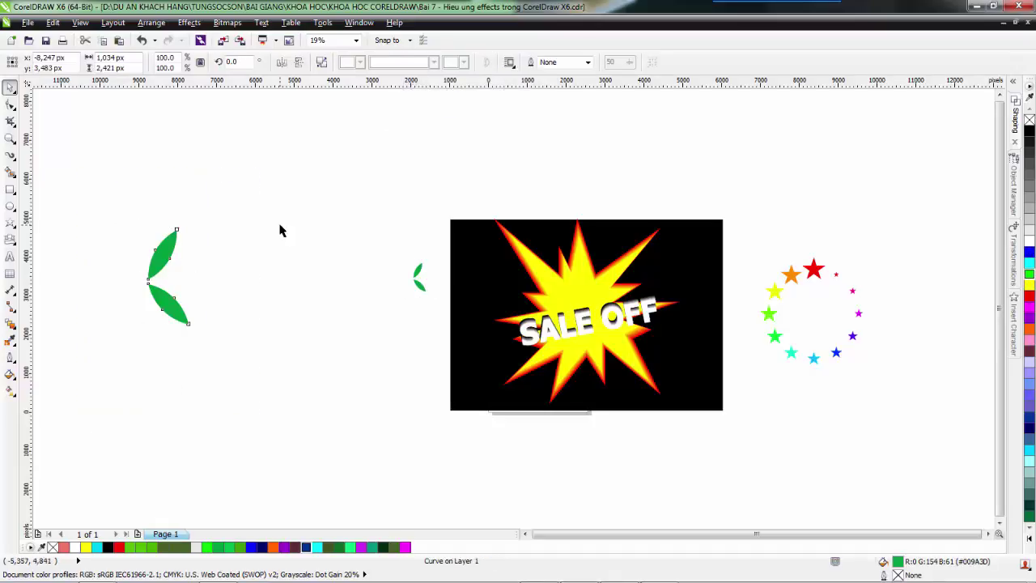
{"action": "left_click", "coordinate": [154, 260]}
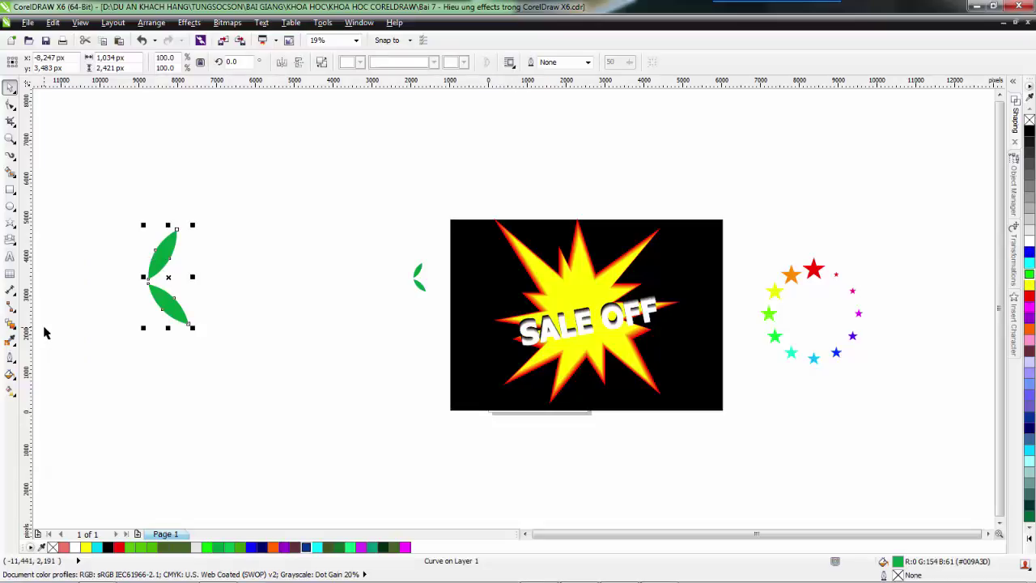
Blend the large leaf pair into the small one with 20 steps, and activate the Pen tool
{"action": "left_click", "coordinate": [10, 326]}
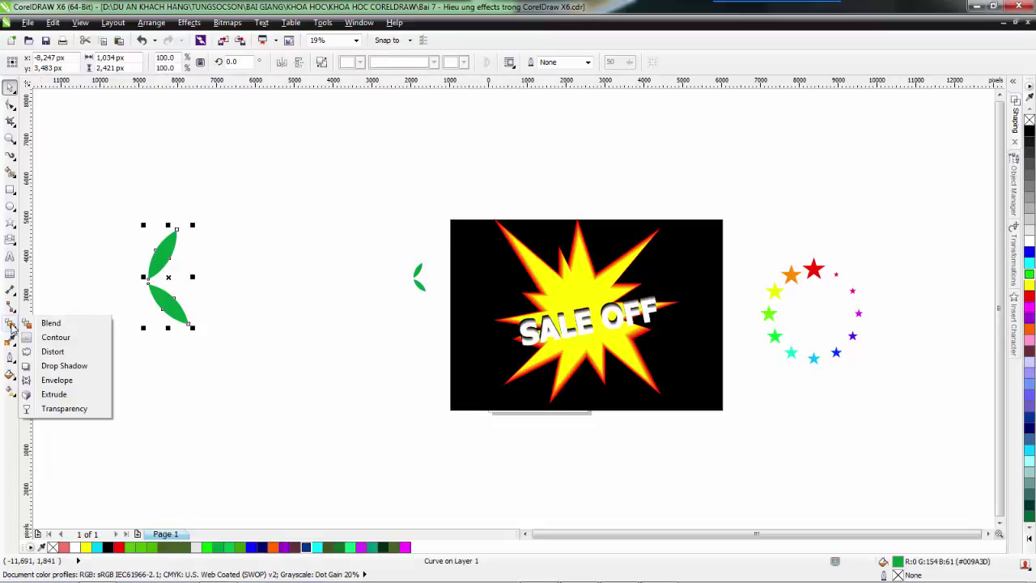
{"action": "left_click", "coordinate": [47, 321]}
{"action": "left_click_drag", "start_coordinate": [158, 270], "coordinate": [416, 280]}
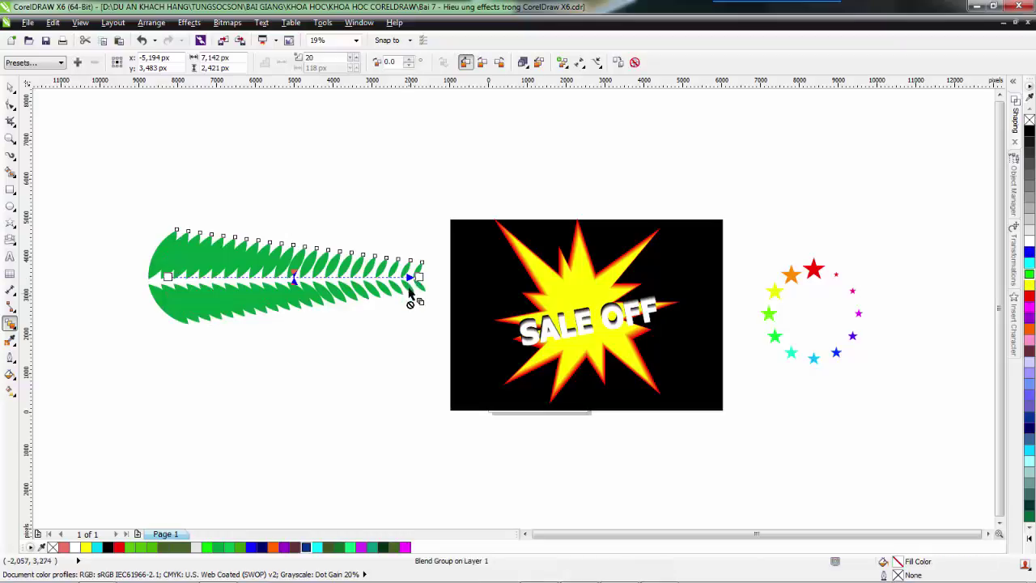
{"action": "key", "text": "space"}
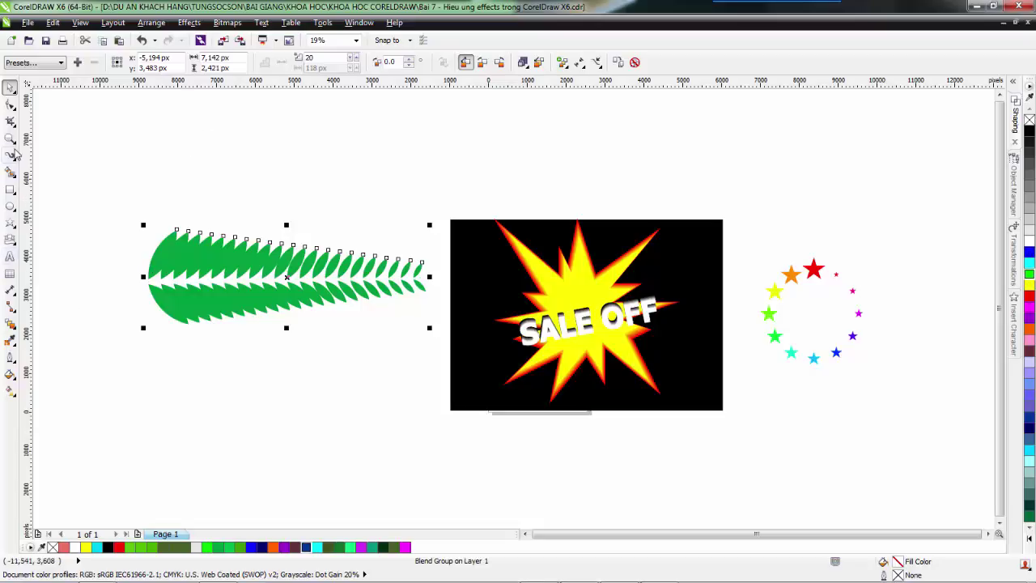
{"action": "left_click", "coordinate": [12, 157]}
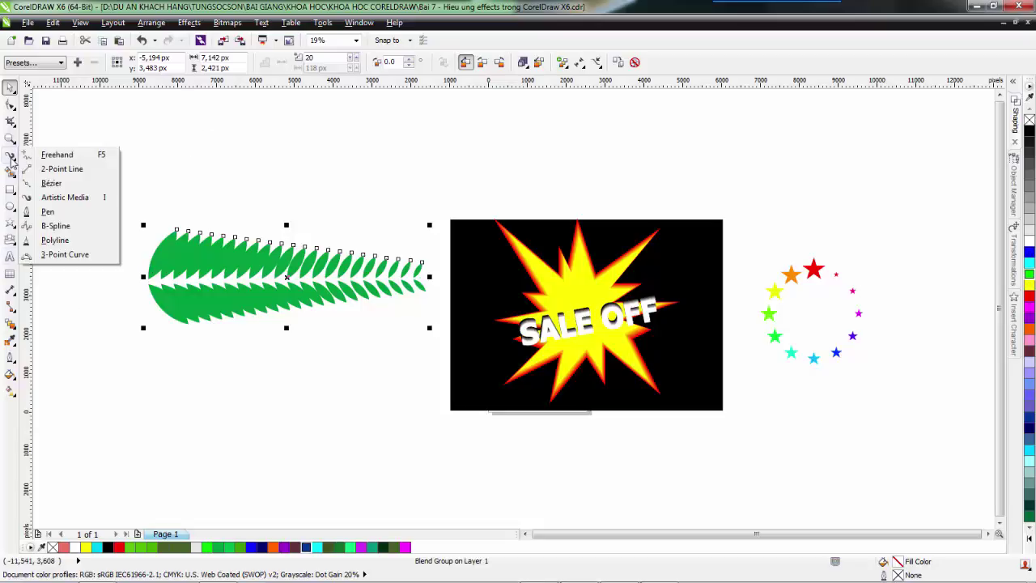
{"action": "left_click", "coordinate": [48, 213]}
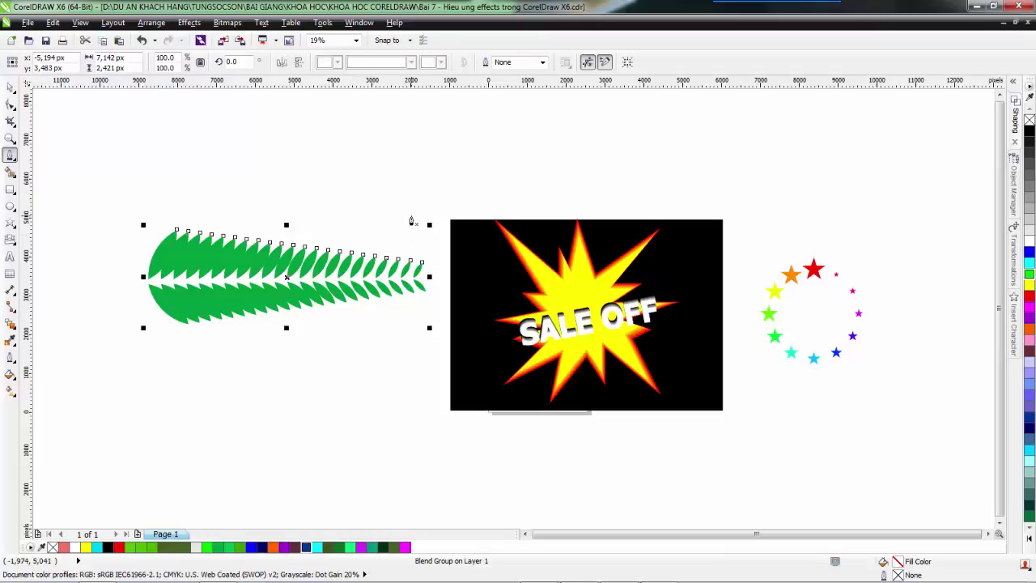
{"action": "left_click", "coordinate": [411, 217]}
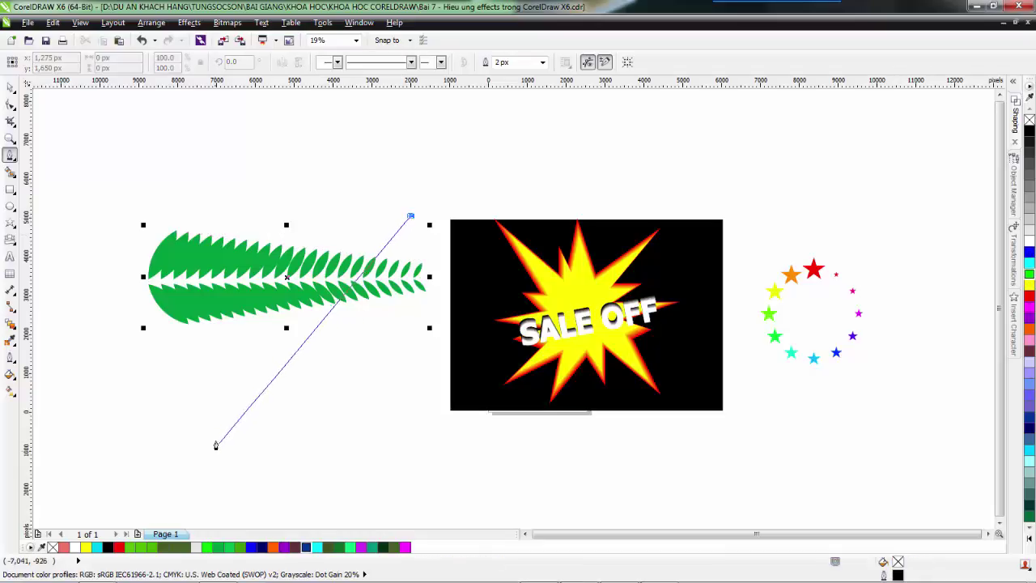
{"action": "key", "text": "Escape"}
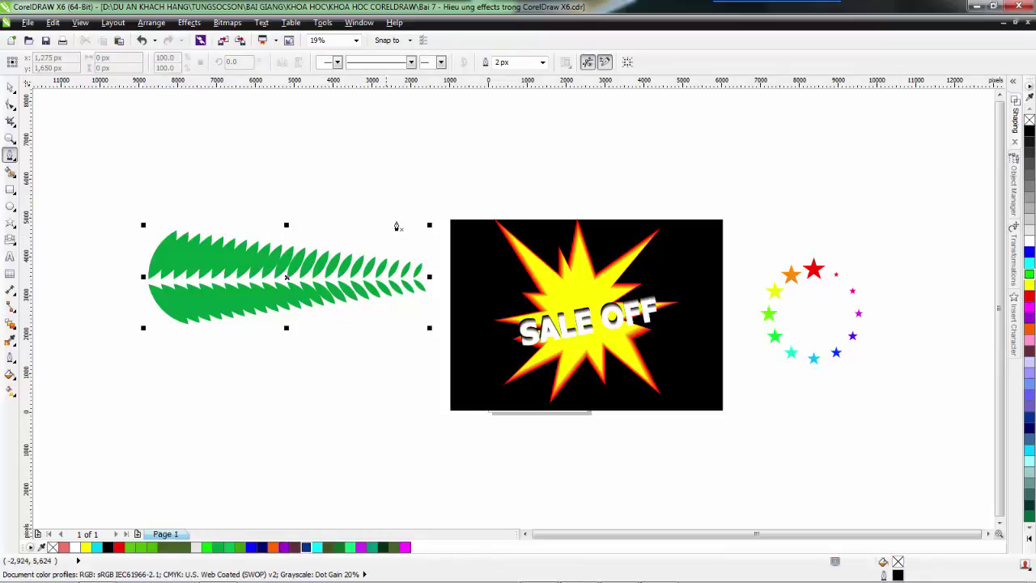
{"action": "left_click_drag", "start_coordinate": [408, 221], "coordinate": [378, 337]}
{"action": "key", "text": "Escape"}
Draw an open curve about 5,850 × 4,951 px from above the small leaves, sweeping down and left below the blend
{"action": "left_click", "coordinate": [405, 229]}
{"action": "left_click_drag", "start_coordinate": [179, 412], "coordinate": [121, 369]}
{"action": "scroll", "coordinate": [136, 421], "scroll_direction": "left", "scroll_amount": 2}
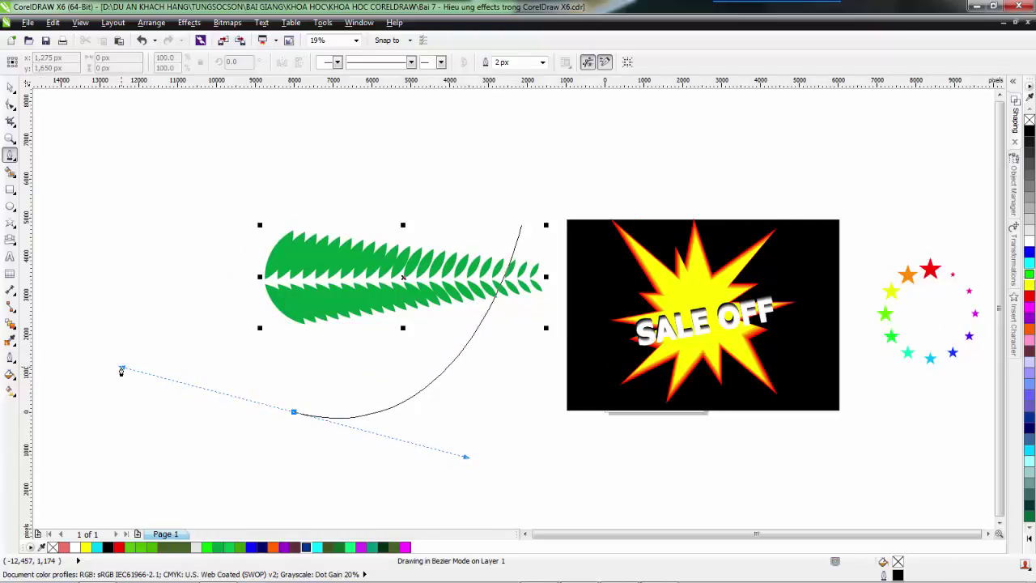
{"action": "key", "text": "space"}
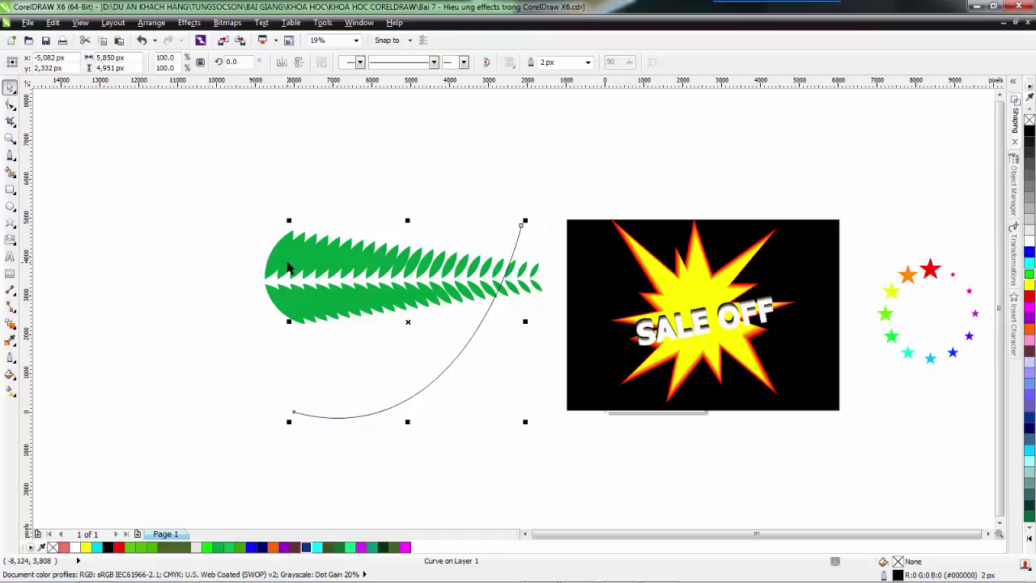
Assign the drawn curve as the new path of the leaf blend
{"action": "left_click", "coordinate": [283, 256]}
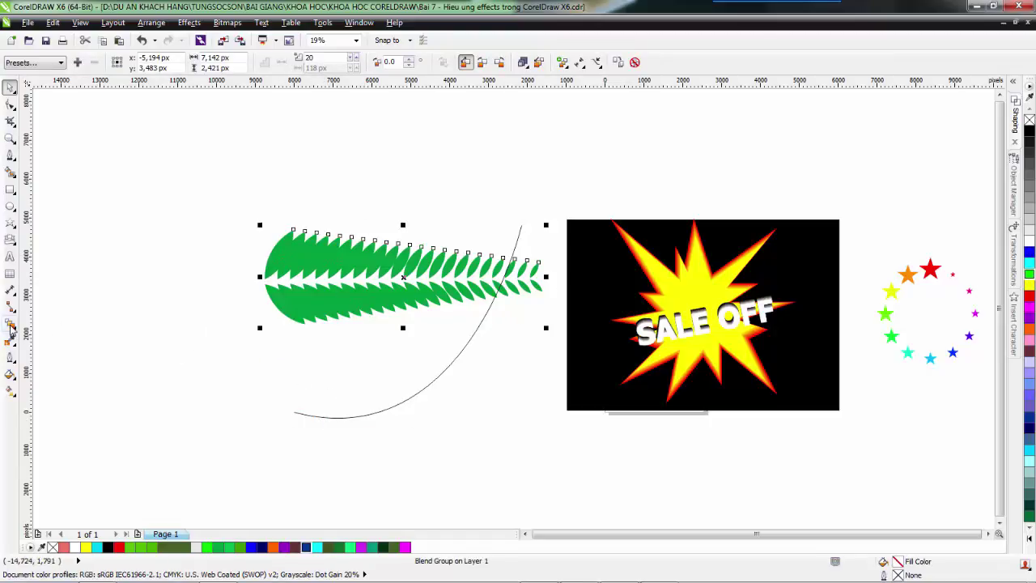
{"action": "left_click", "coordinate": [11, 325]}
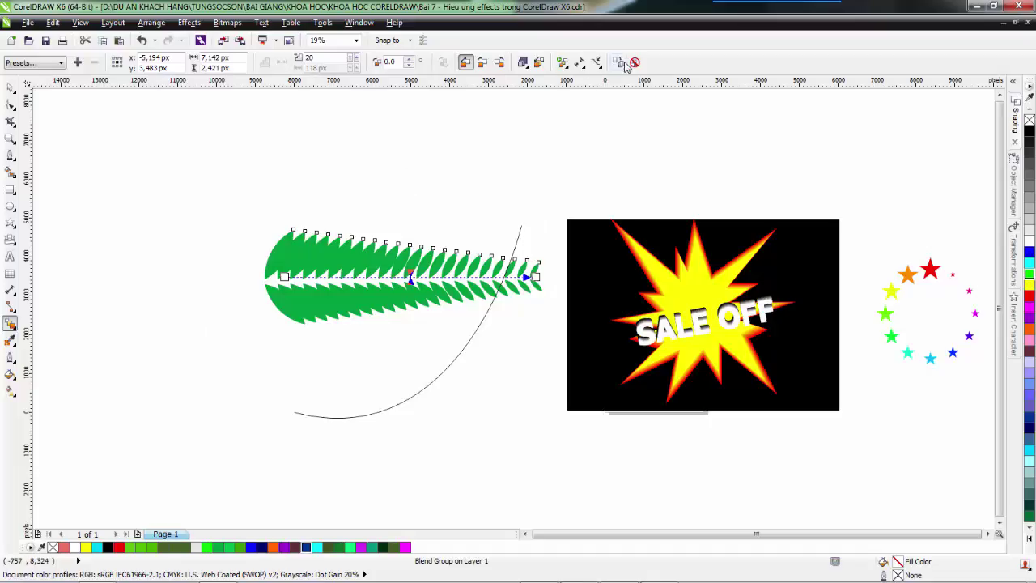
{"action": "left_click", "coordinate": [597, 62]}
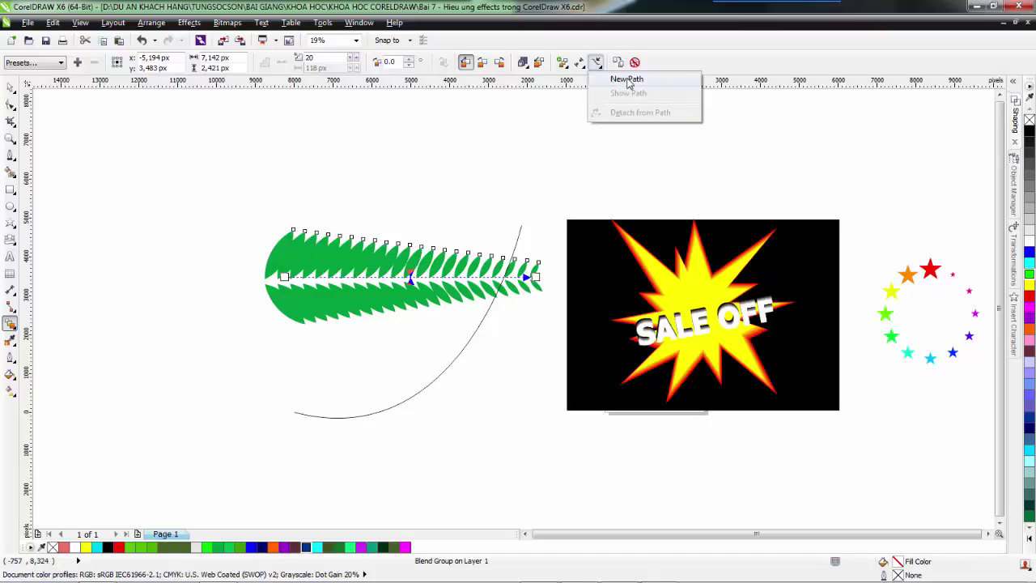
{"action": "left_click", "coordinate": [627, 79]}
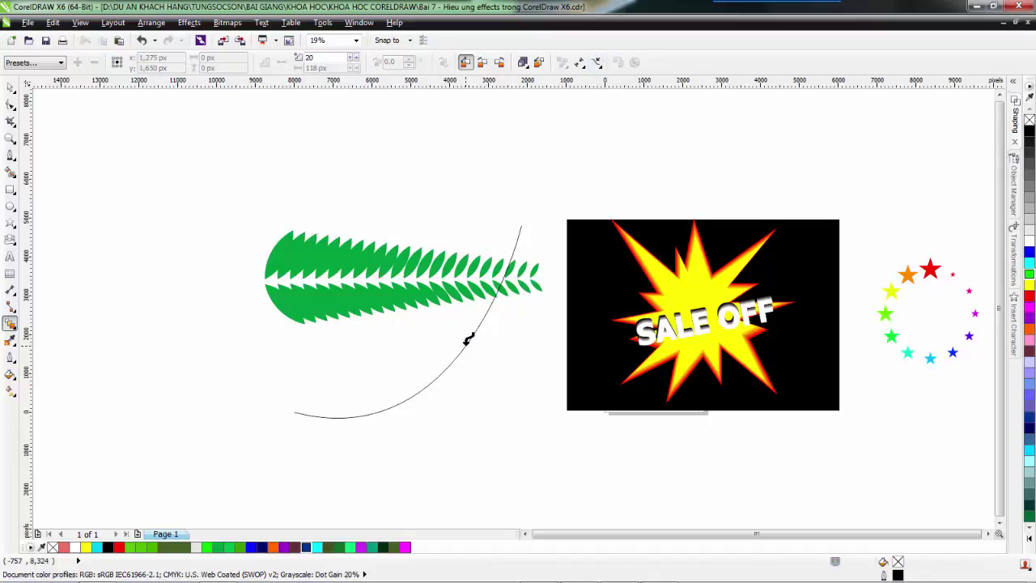
{"action": "left_click", "coordinate": [467, 340]}
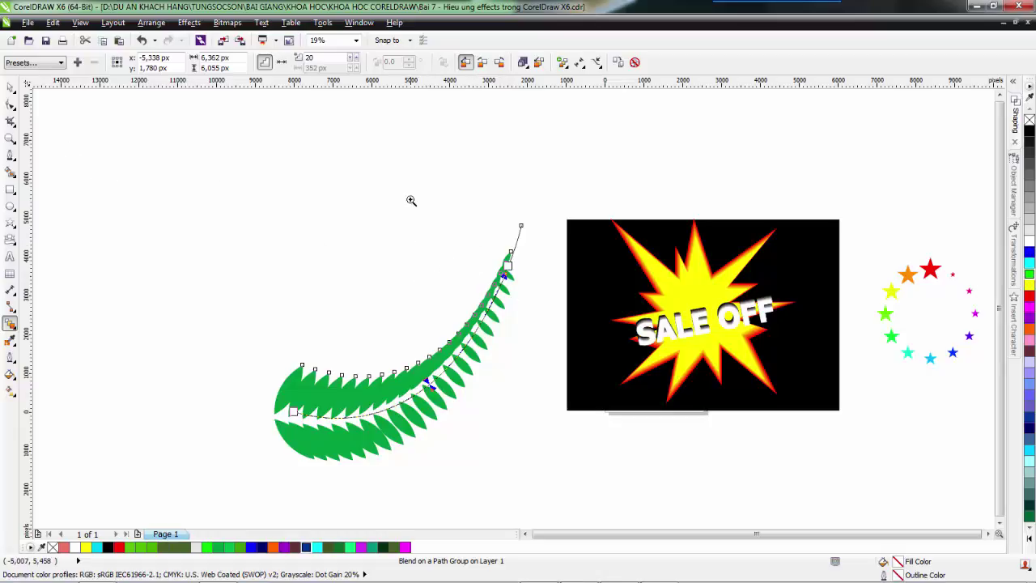
Try to move the smallest leaf pair up to the upper end of the path
{"action": "left_click_drag", "start_coordinate": [411, 200], "coordinate": [581, 330]}
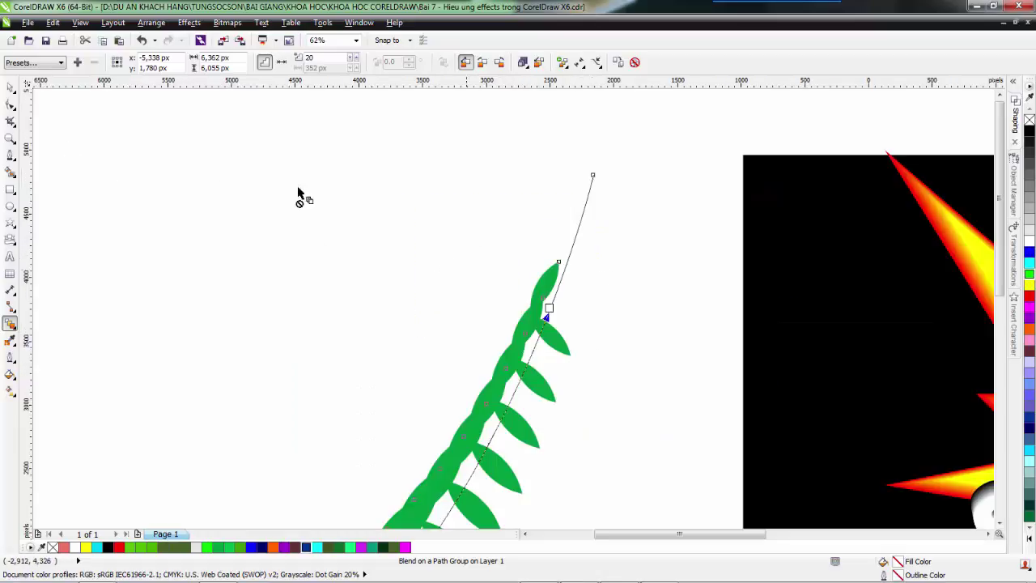
{"action": "left_click", "coordinate": [11, 91]}
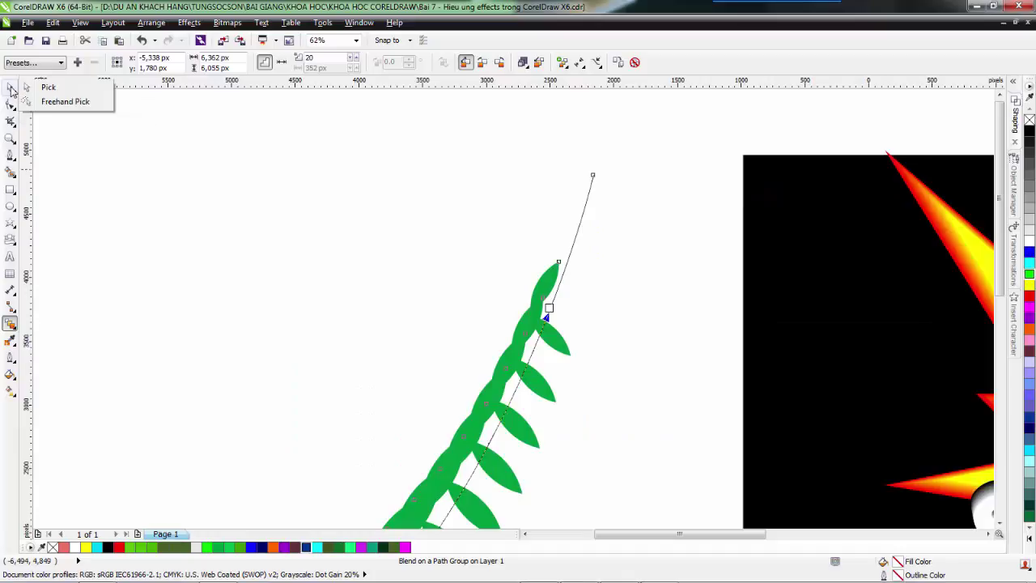
{"action": "left_click", "coordinate": [48, 87]}
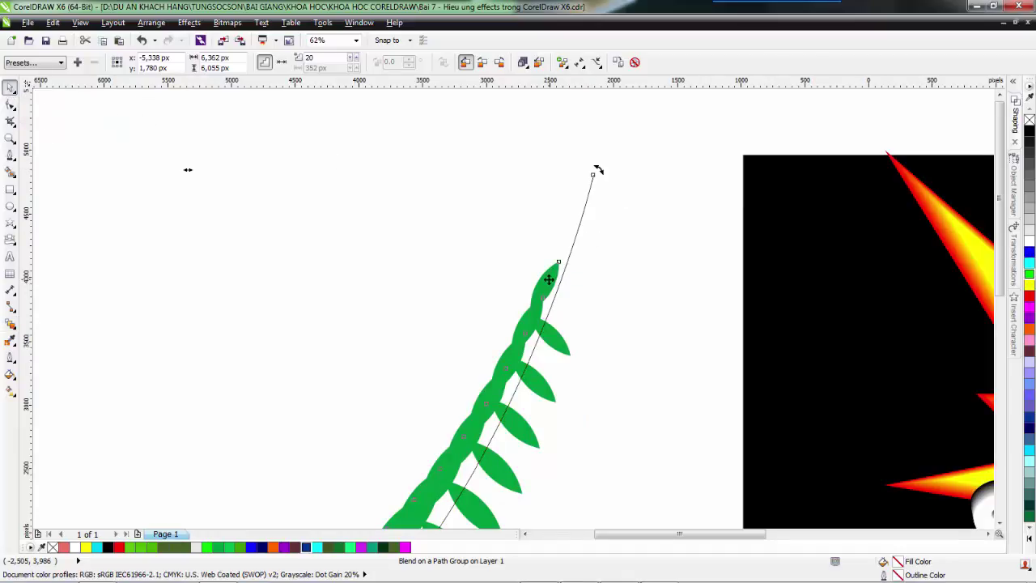
{"action": "left_click_drag", "start_coordinate": [553, 279], "coordinate": [594, 157]}
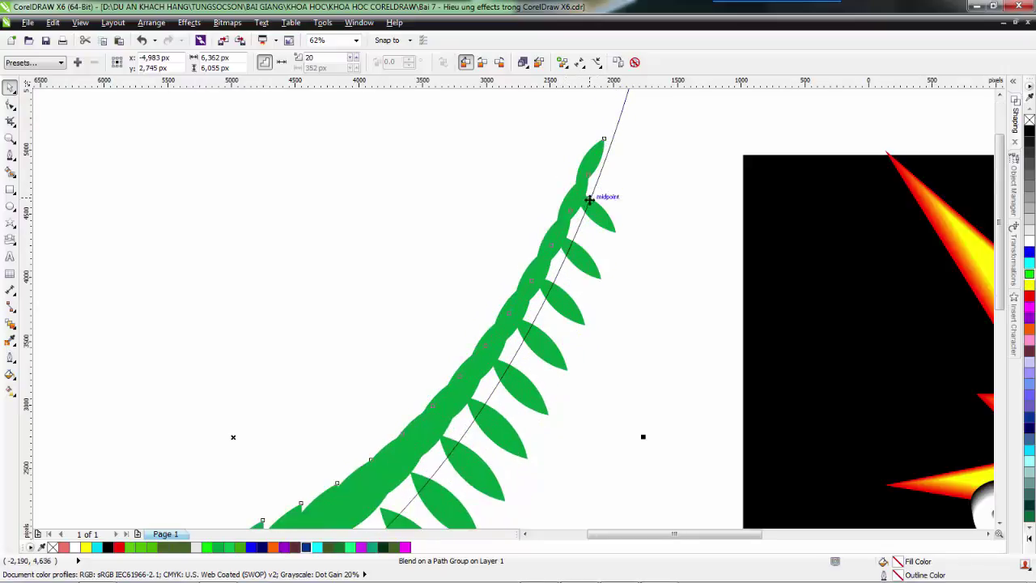
{"action": "key", "text": "ctrl+z"}
{"action": "key", "text": "F4"}
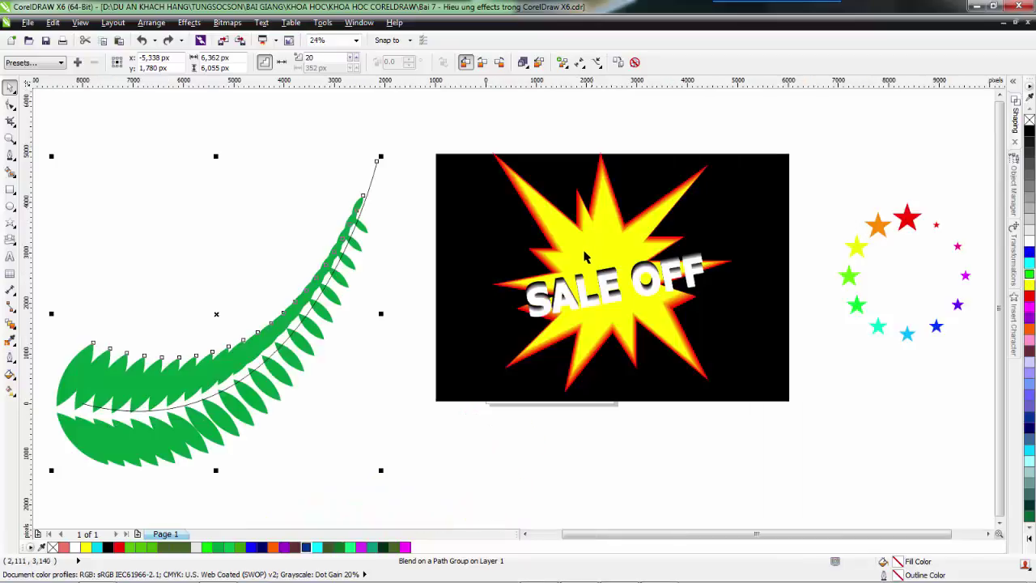
Move the smallest leaf pair to the upper end of the path and rotate it to 69.7 degrees
{"action": "left_click", "coordinate": [360, 208]}
{"action": "left_click", "coordinate": [361, 209]}
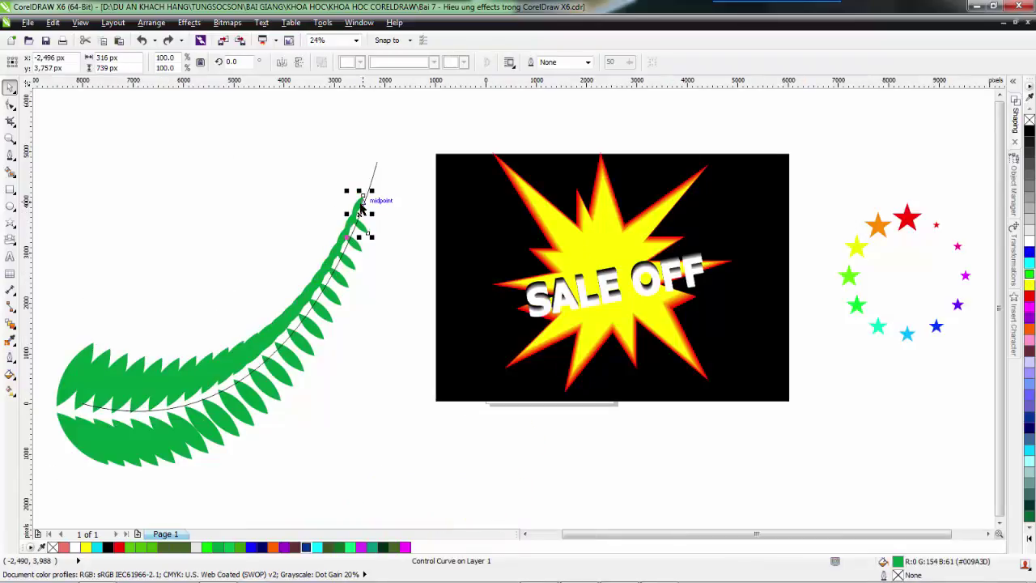
{"action": "key", "text": "F5"}
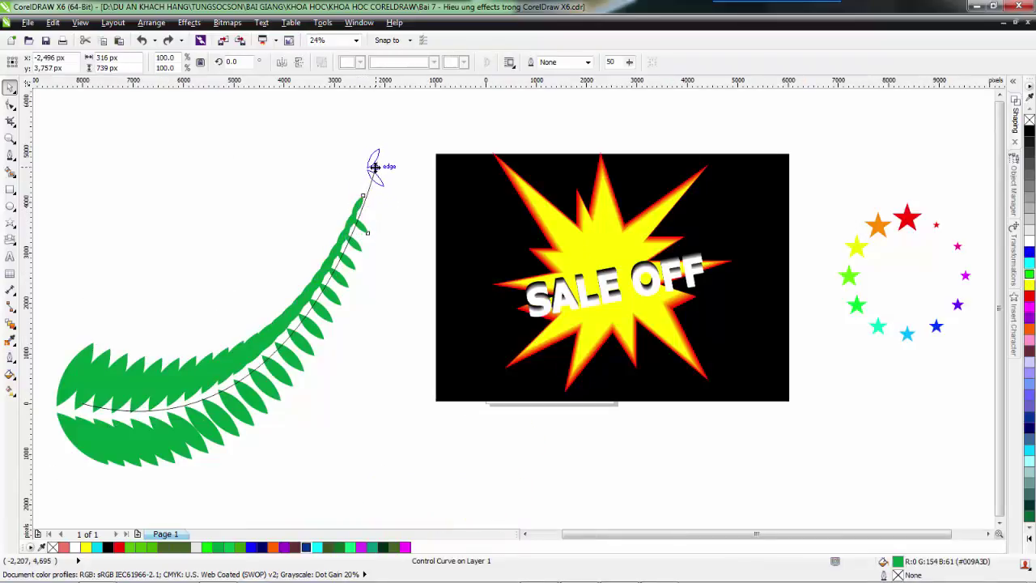
{"action": "left_click_drag", "start_coordinate": [375, 167], "coordinate": [336, 180]}
{"action": "left_click", "coordinate": [374, 149]}
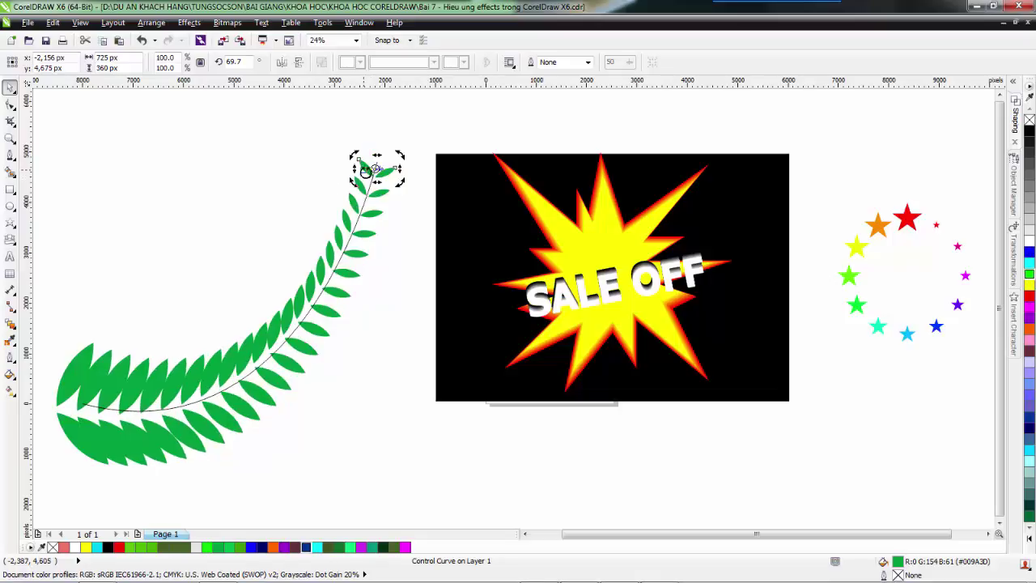
{"action": "left_click", "coordinate": [282, 186]}
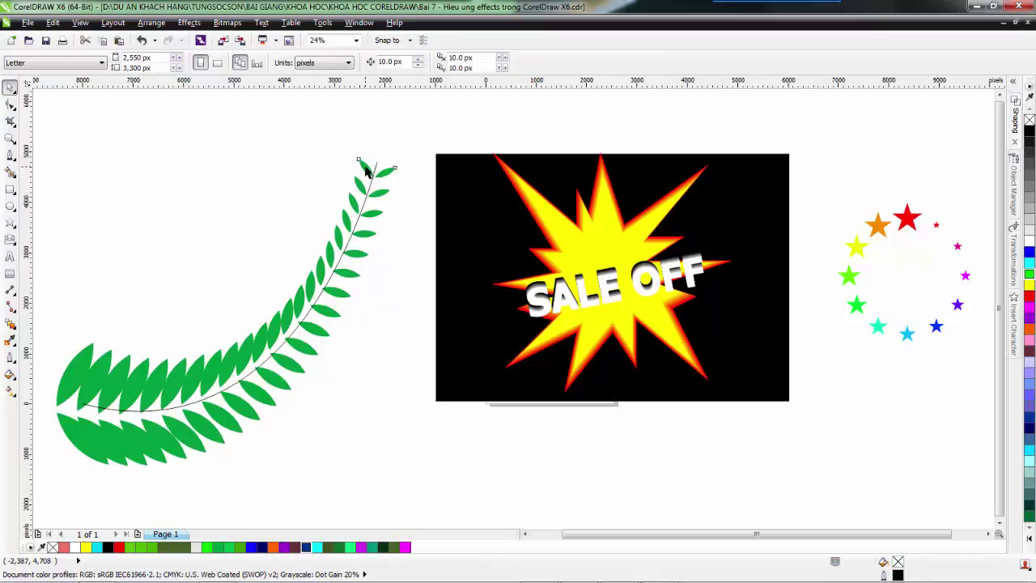
{"action": "left_click", "coordinate": [365, 167]}
{"action": "left_click_drag", "start_coordinate": [364, 167], "coordinate": [365, 167]}
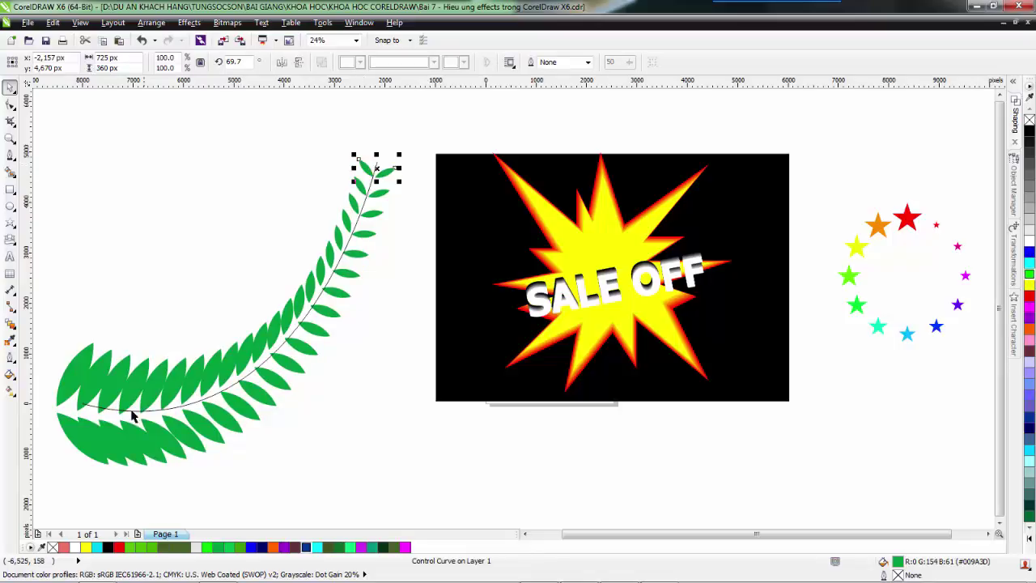
Rotate the largest leaf pair at the lower end of the path to 5.7 degrees
{"action": "left_click", "coordinate": [79, 364]}
{"action": "left_click", "coordinate": [79, 364]}
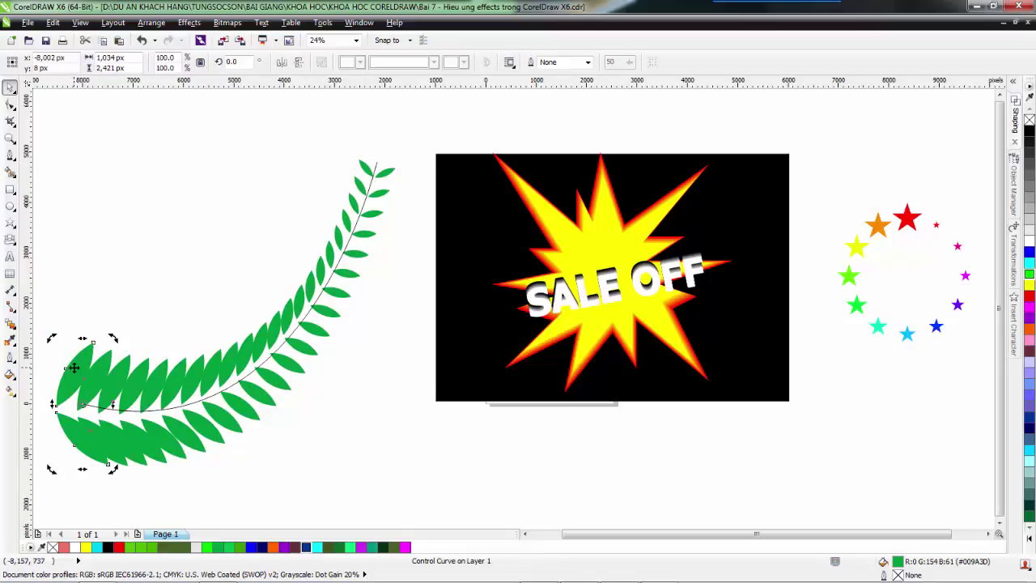
{"action": "left_click_drag", "start_coordinate": [79, 364], "coordinate": [94, 369]}
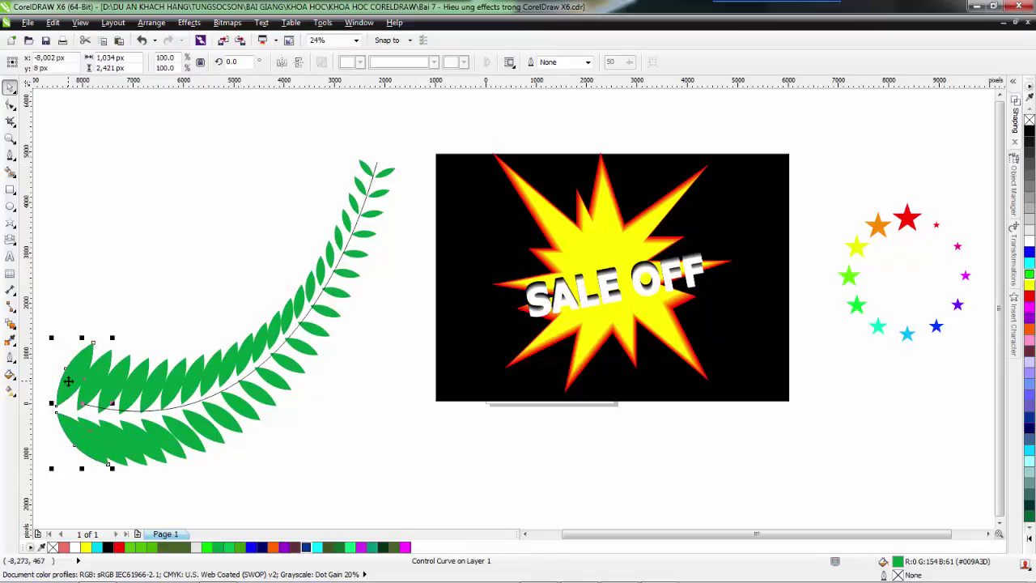
{"action": "left_click", "coordinate": [94, 369]}
{"action": "left_click_drag", "start_coordinate": [51, 337], "coordinate": [77, 369]}
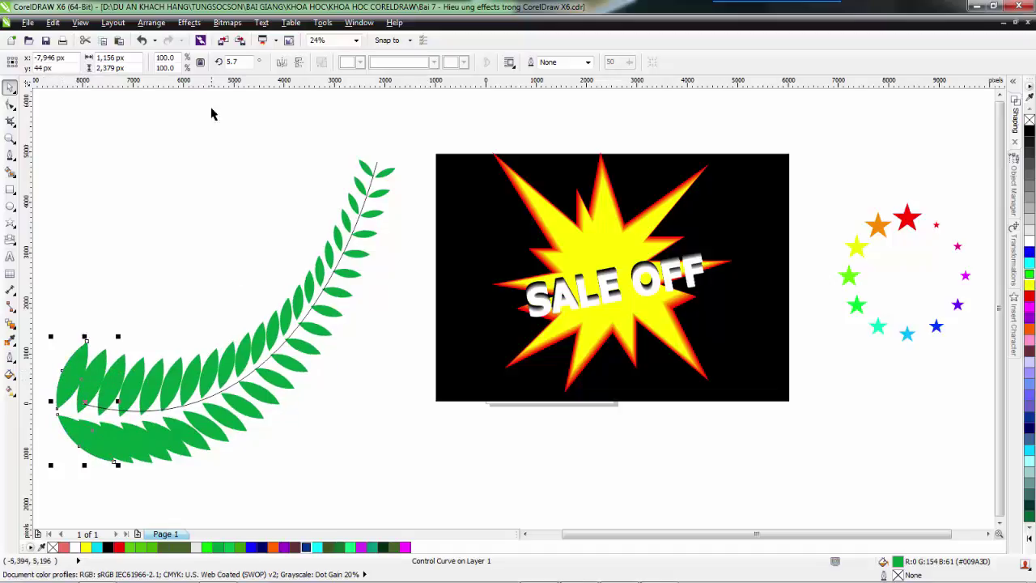
Set the number of steps in the leaf blend to 9
{"action": "left_click", "coordinate": [10, 324]}
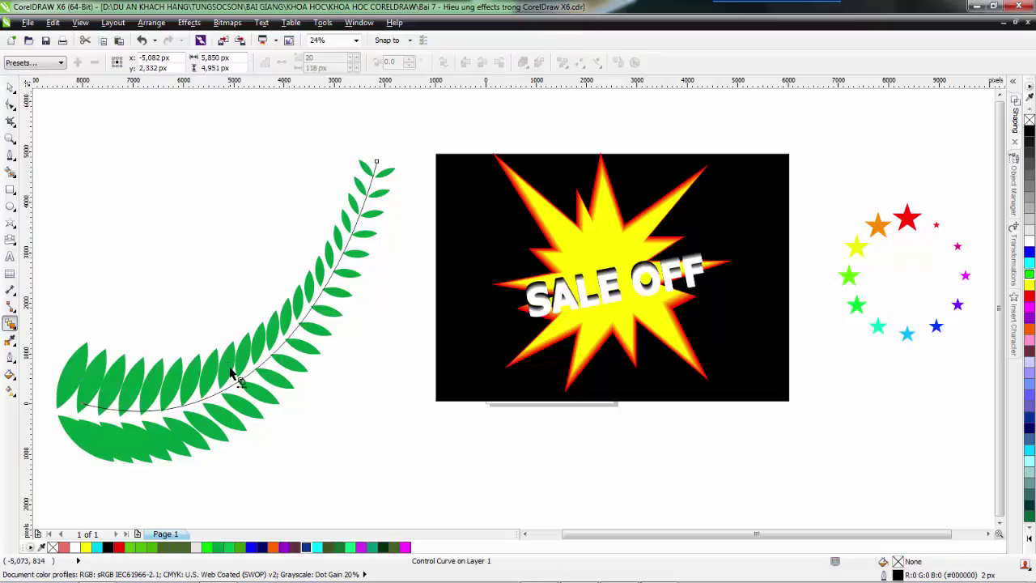
{"action": "key", "text": "space"}
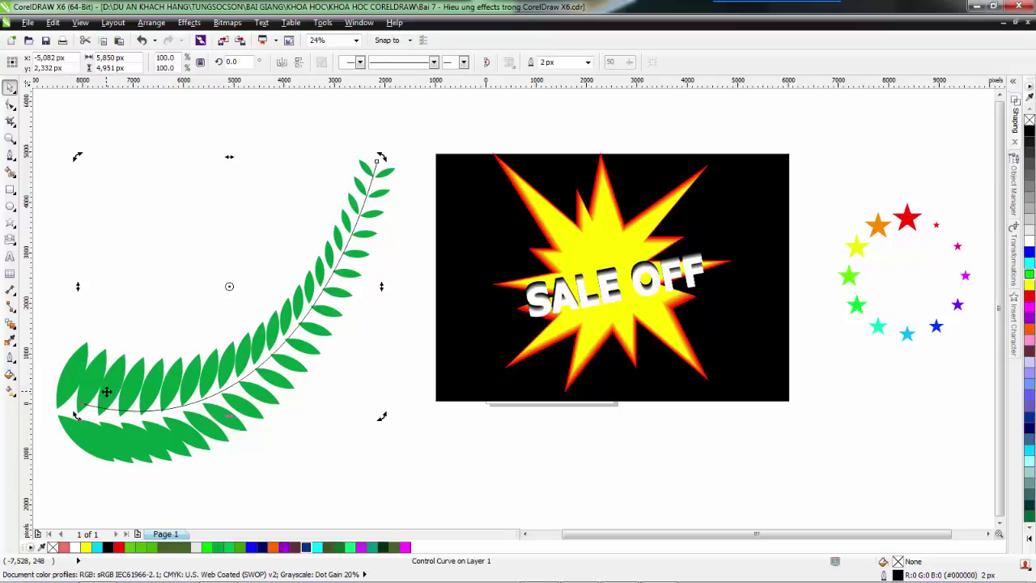
{"action": "left_click", "coordinate": [81, 350]}
{"action": "left_click", "coordinate": [10, 325]}
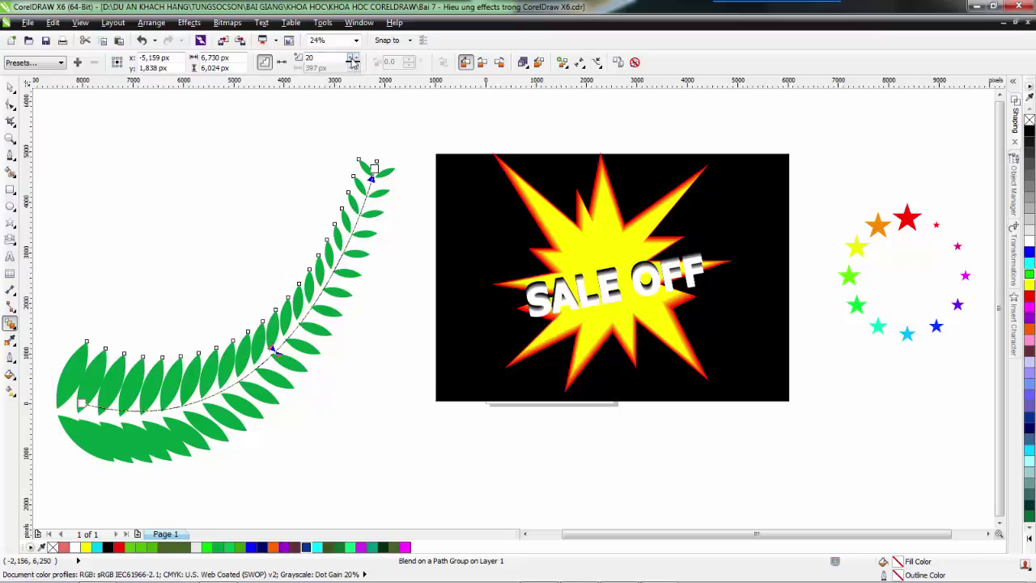
{"action": "left_click", "coordinate": [353, 63]}
{"action": "left_click", "coordinate": [352, 64]}
{"action": "left_click", "coordinate": [353, 64]}
{"action": "left_click", "coordinate": [353, 64]}
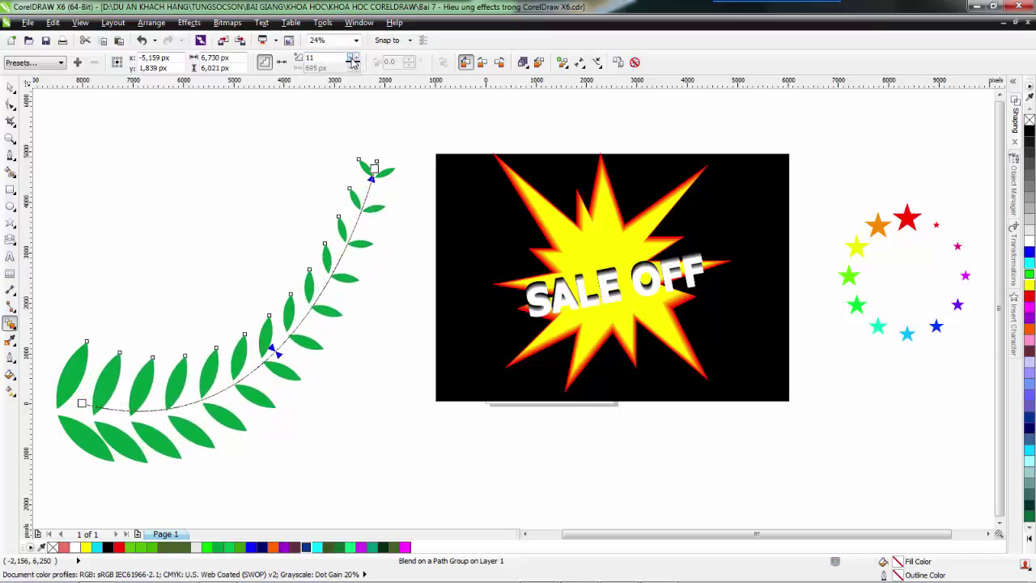
{"action": "left_click", "coordinate": [353, 64]}
{"action": "left_click", "coordinate": [353, 64]}
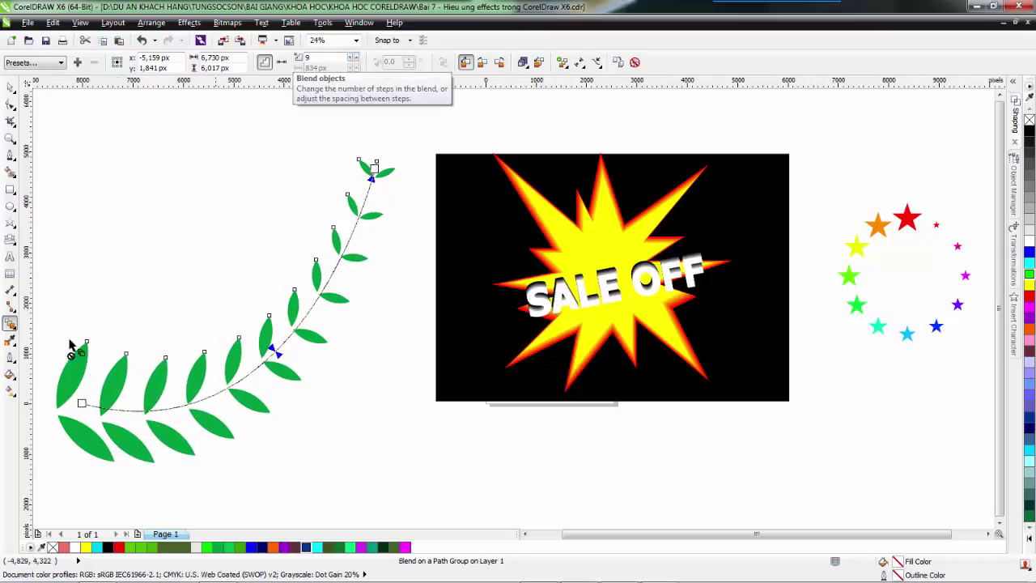
Move the whole leaf branch to about X -3,785 px, Y 1,935 px
{"action": "left_click", "coordinate": [12, 91]}
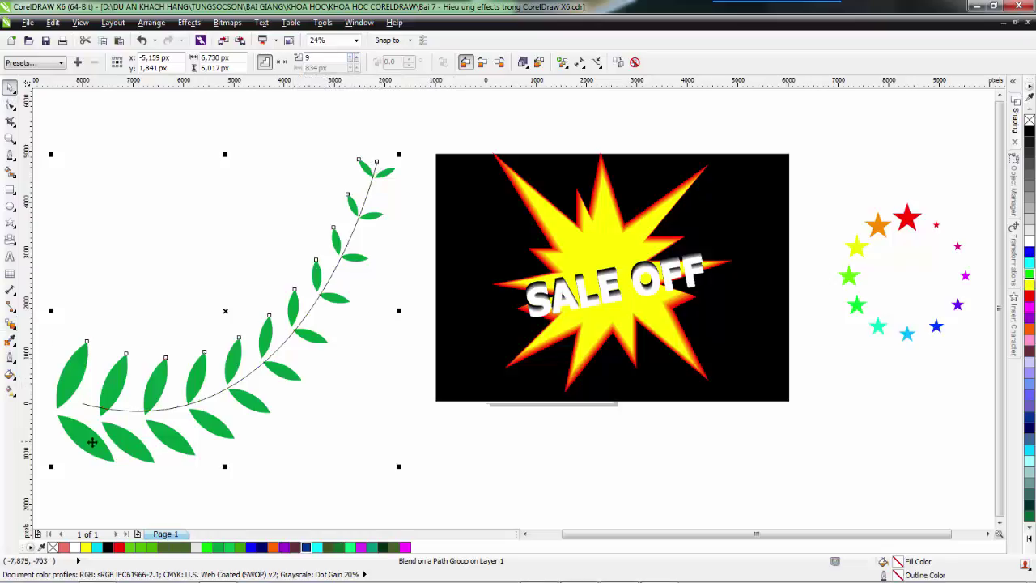
{"action": "left_click", "coordinate": [71, 391]}
{"action": "left_click_drag", "start_coordinate": [72, 391], "coordinate": [136, 382]}
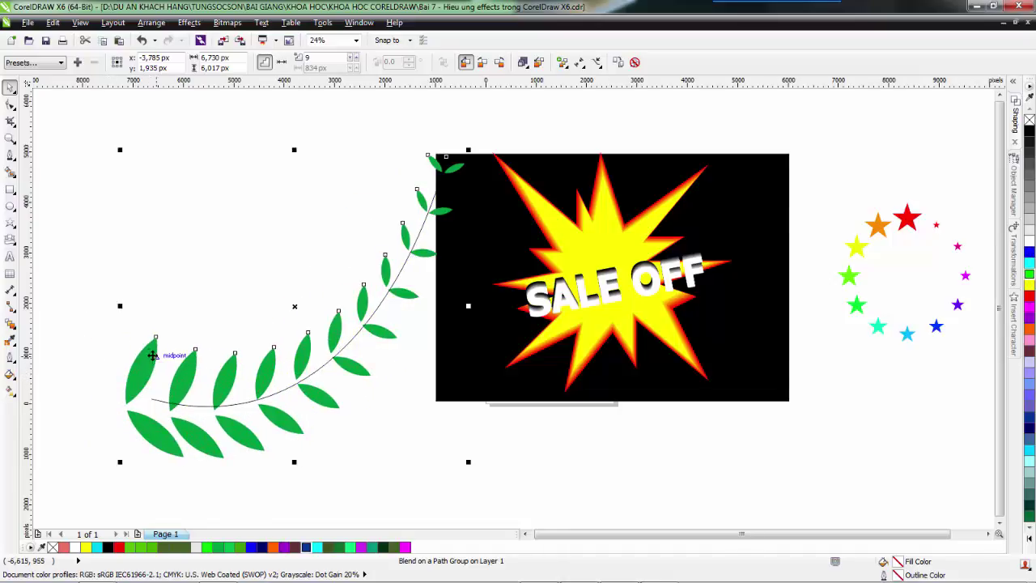
Slide the largest leaf pair along the path, rotate it clockwise, and move the branch left, clear of the SALE OFF badge
{"action": "left_click", "coordinate": [149, 350]}
{"action": "left_click_drag", "start_coordinate": [149, 348], "coordinate": [199, 346]}
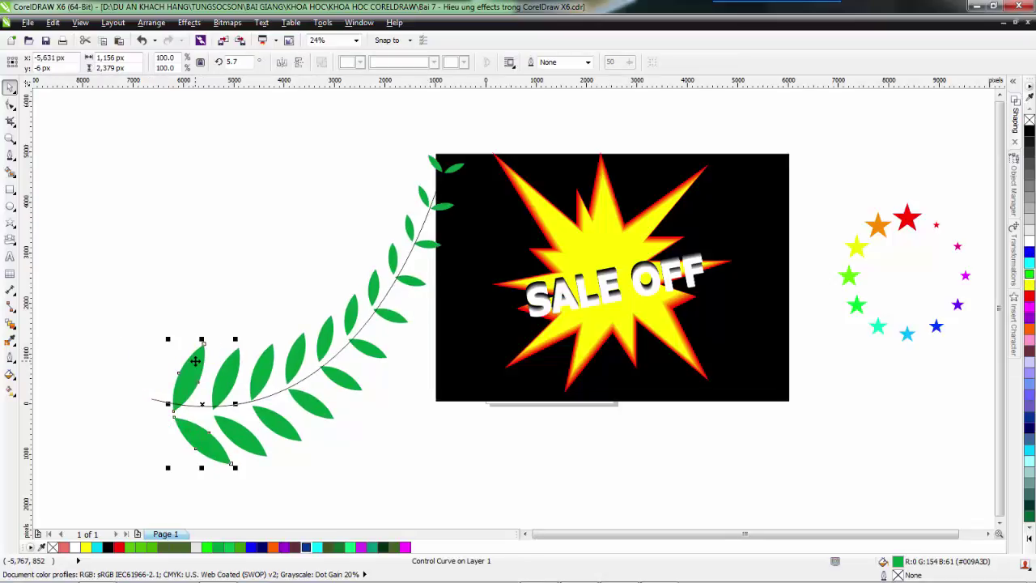
{"action": "left_click", "coordinate": [195, 362]}
{"action": "left_click_drag", "start_coordinate": [237, 339], "coordinate": [285, 332]}
{"action": "left_click", "coordinate": [306, 362]}
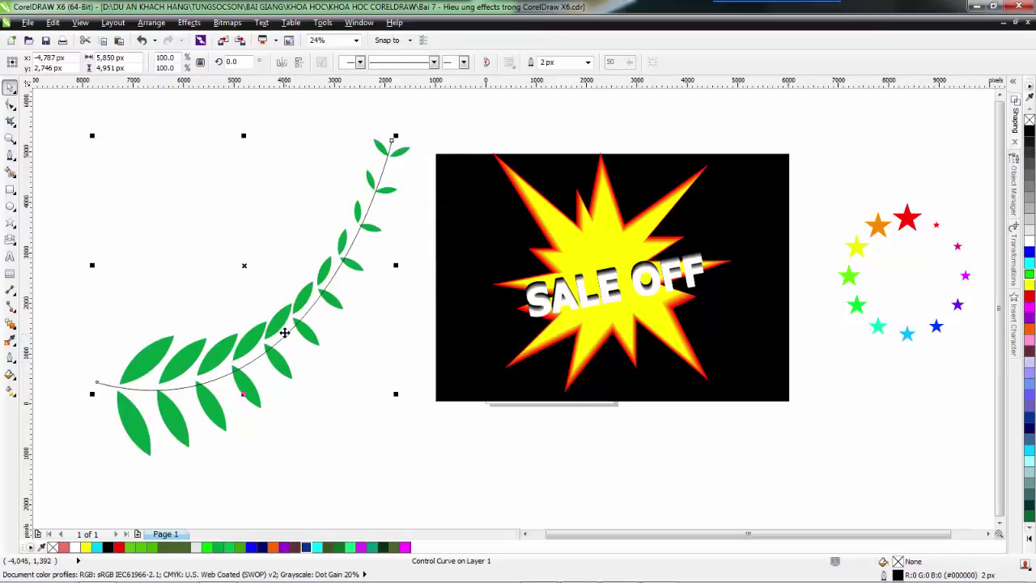
Set the number of steps in the leaf blend to 10 and deselect the branch
{"action": "left_click", "coordinate": [346, 389]}
{"action": "left_click", "coordinate": [209, 362]}
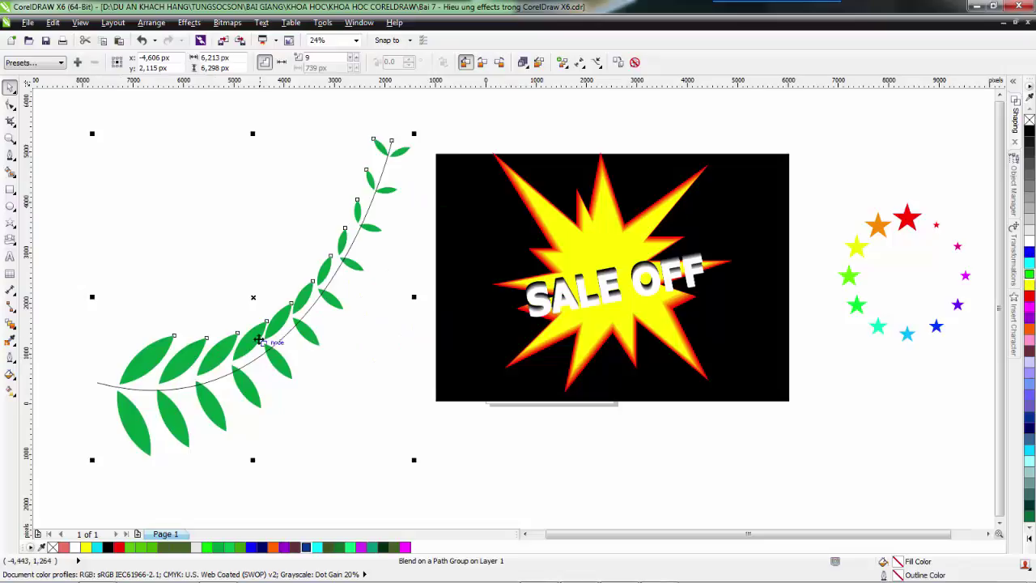
{"action": "left_click", "coordinate": [10, 324]}
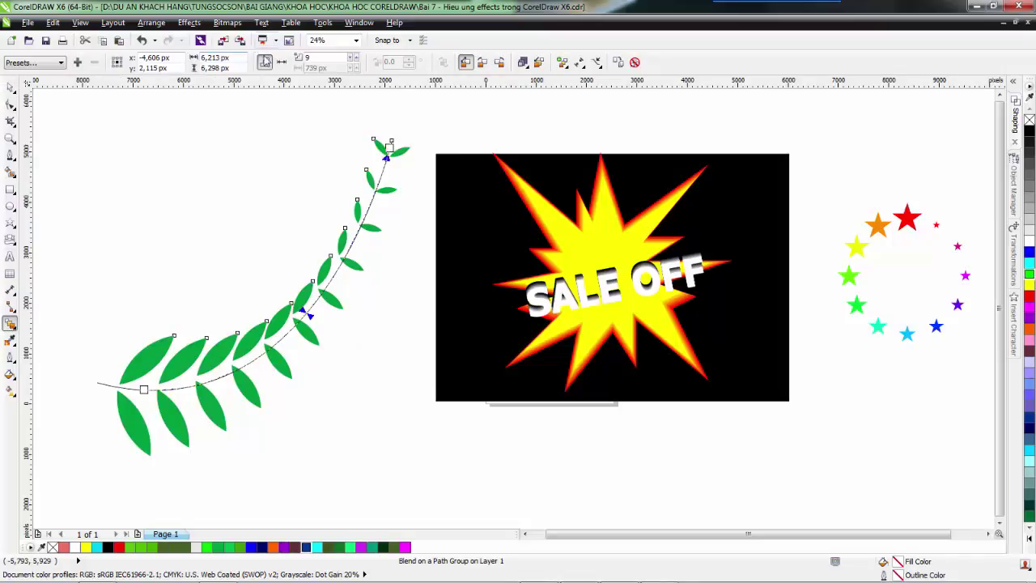
{"action": "left_click", "coordinate": [353, 59]}
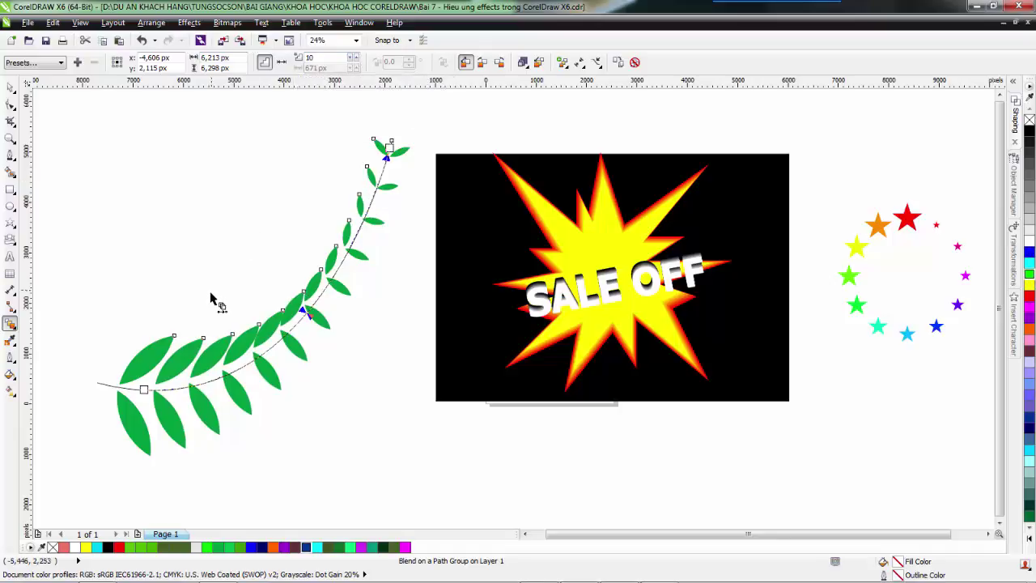
{"action": "key", "text": "space"}
{"action": "left_click", "coordinate": [211, 257]}
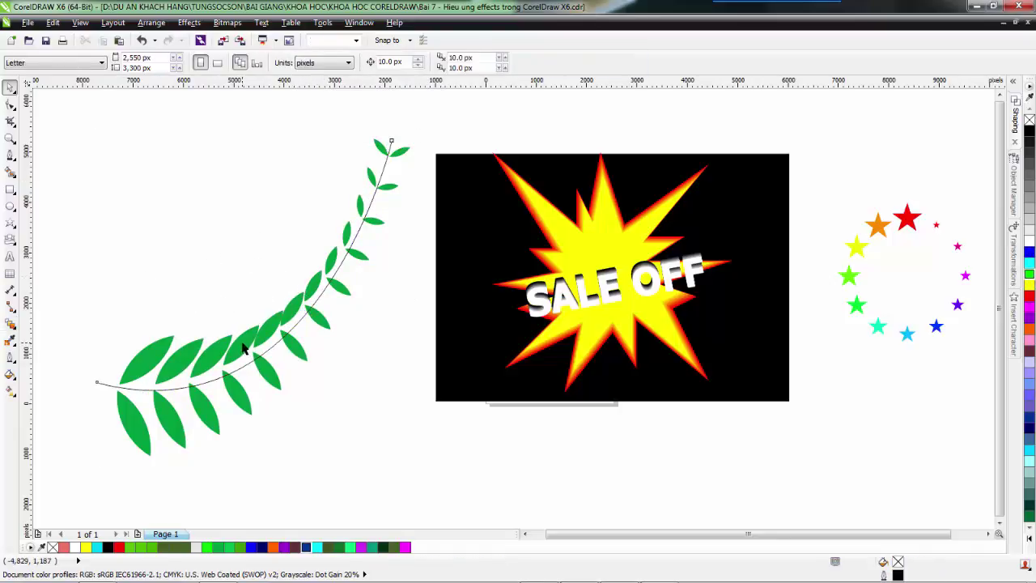
{"action": "left_click", "coordinate": [246, 357]}
{"action": "left_click", "coordinate": [10, 326]}
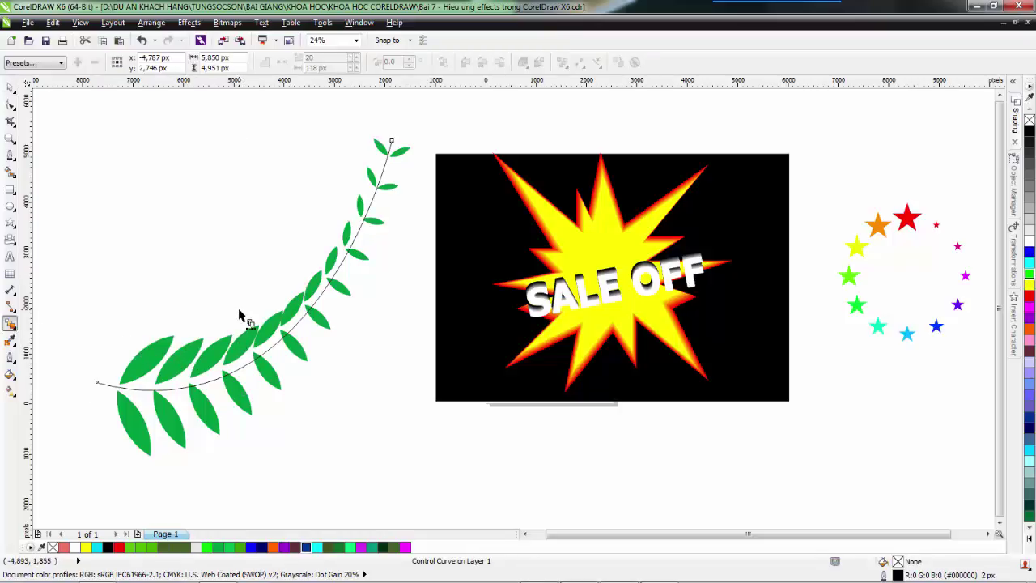
{"action": "left_click", "coordinate": [166, 347]}
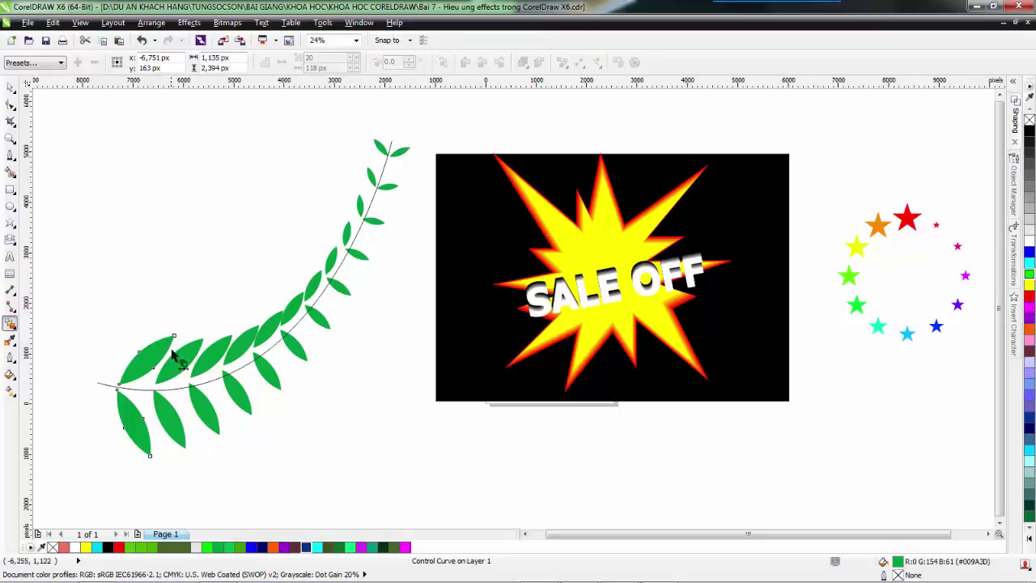
{"action": "key", "text": "space"}
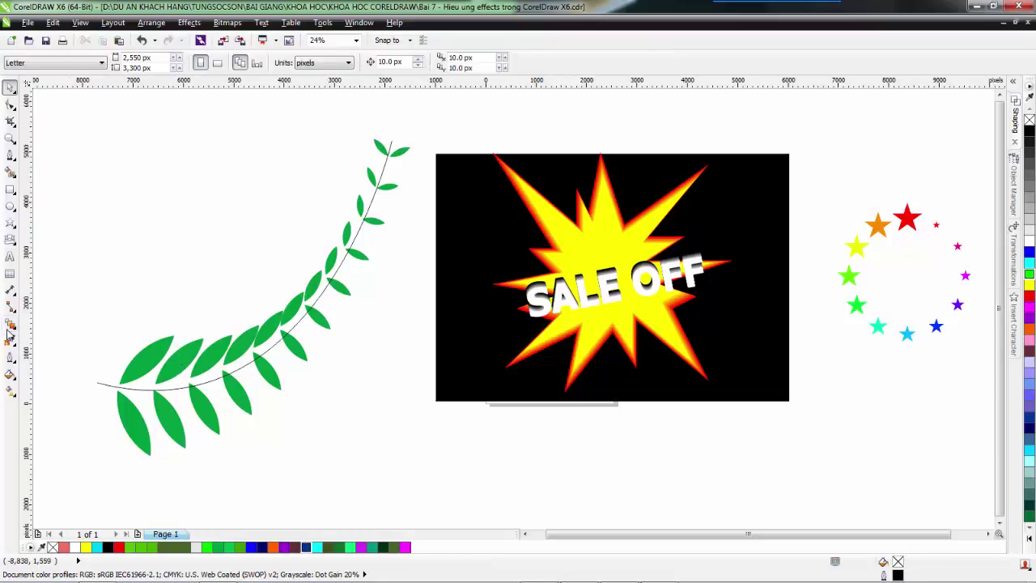
{"action": "left_click", "coordinate": [10, 326]}
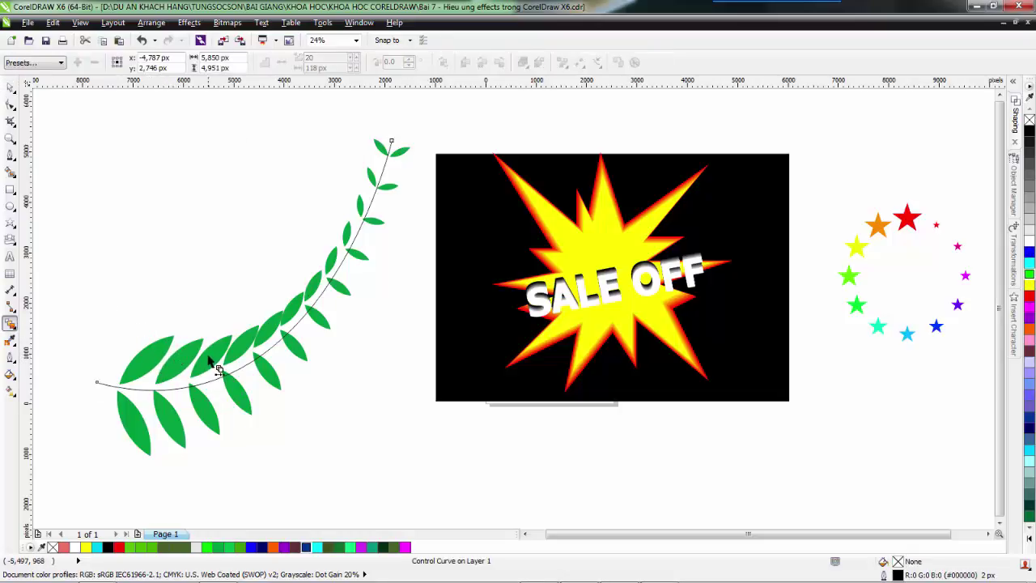
{"action": "key", "text": "space"}
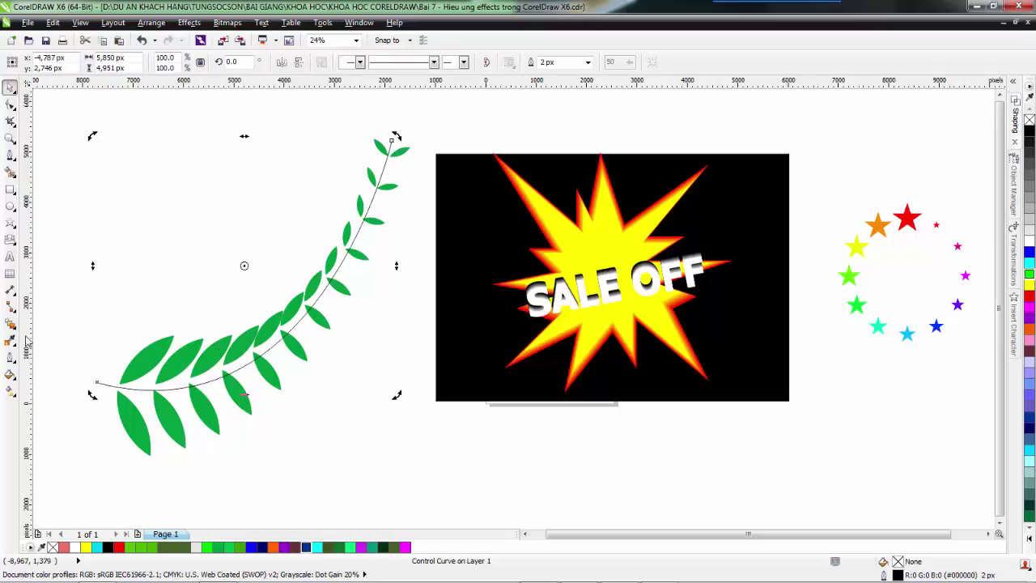
{"action": "left_click", "coordinate": [10, 326]}
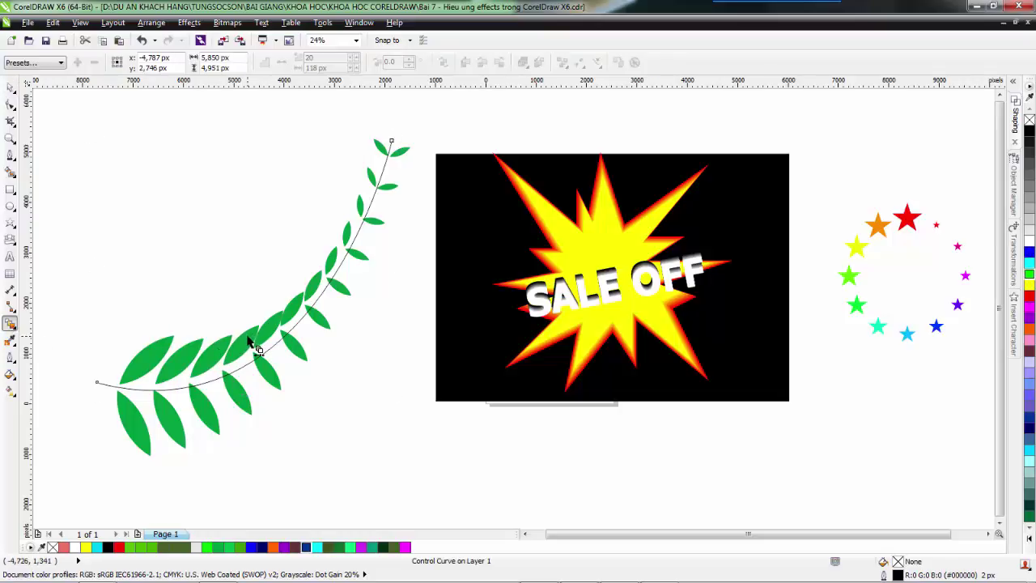
{"action": "key", "text": "space"}
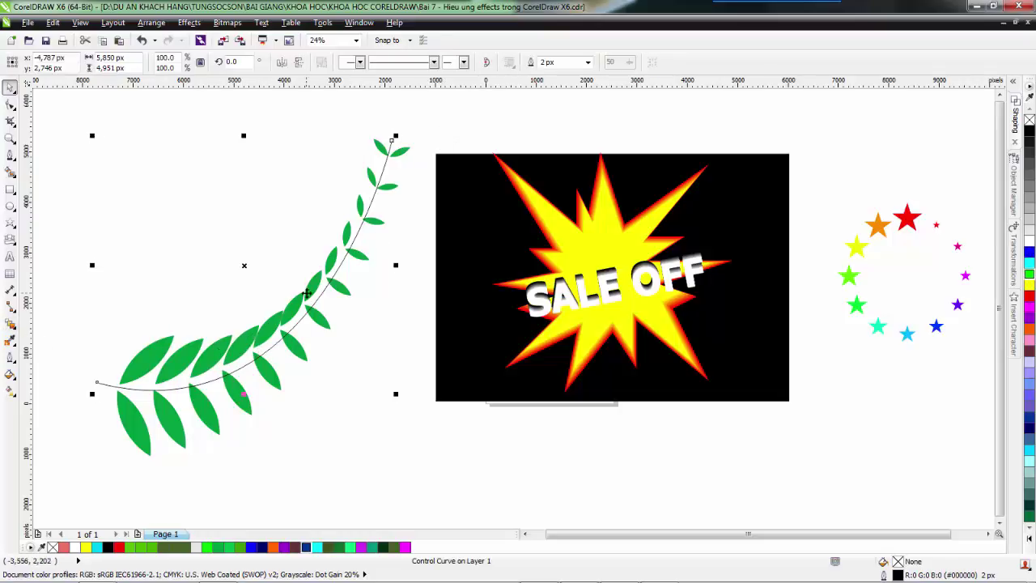
Move the leaf branch slightly up by its path, and view the blend's object and color acceleration options
{"action": "mouse_move", "coordinate": [308, 294]}
{"action": "left_mouse_down"}
{"action": "mouse_move", "coordinate": [347, 270]}
{"action": "mouse_move", "coordinate": [301, 292]}
{"action": "left_mouse_up"}
{"action": "left_click", "coordinate": [10, 324]}
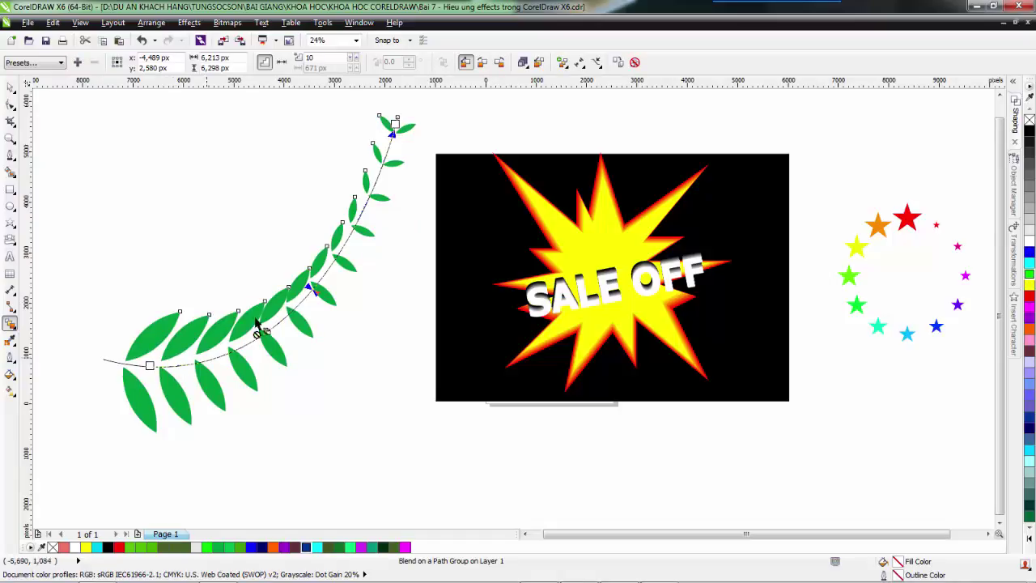
{"action": "left_click", "coordinate": [522, 63]}
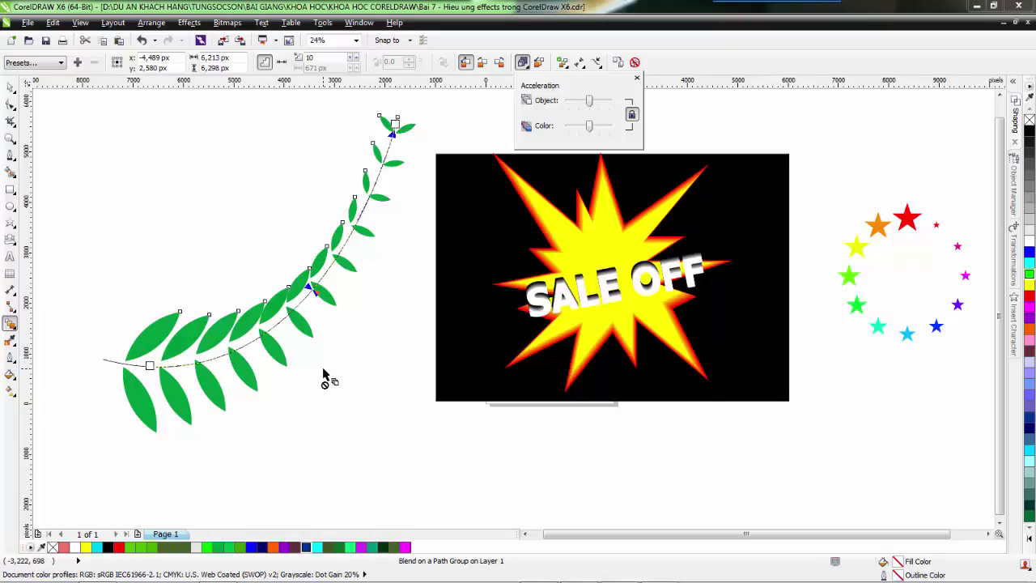
{"action": "left_click", "coordinate": [235, 266]}
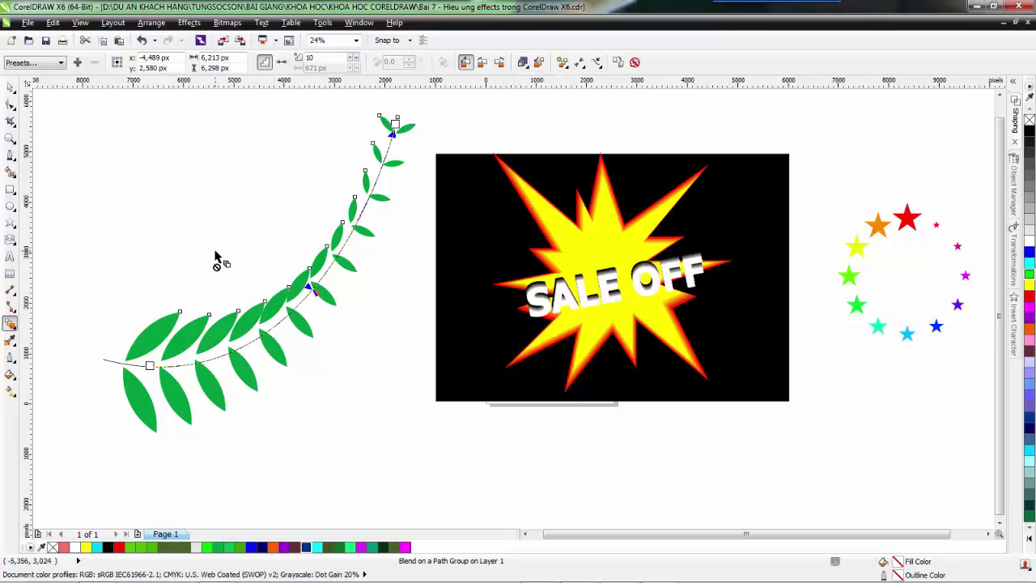
{"action": "key", "text": "space"}
{"action": "left_click", "coordinate": [127, 278]}
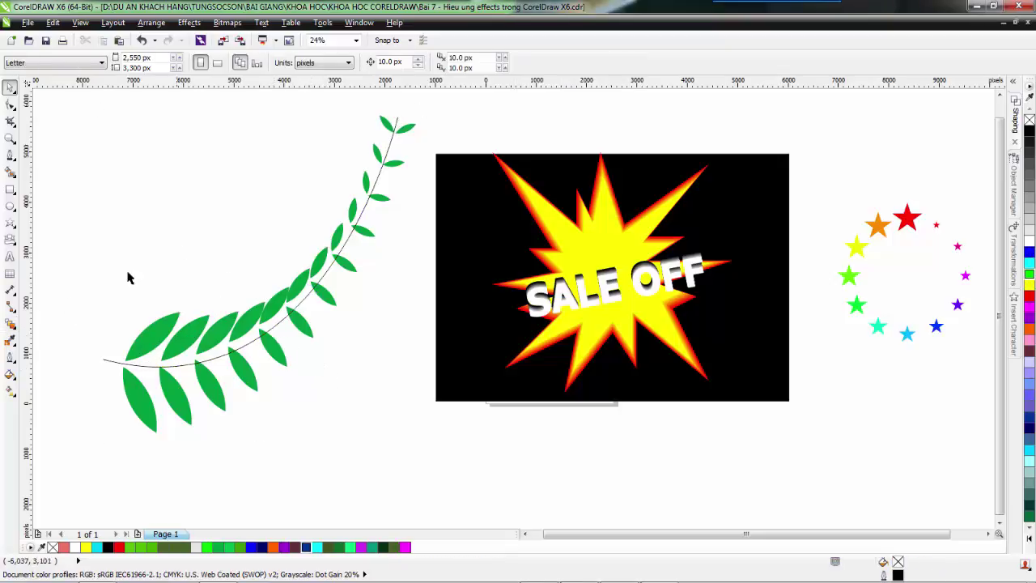
Try moving the leaf branch slightly down by its path, and undo the move
{"action": "left_click", "coordinate": [131, 343]}
{"action": "left_click_drag", "start_coordinate": [147, 334], "coordinate": [147, 356]}
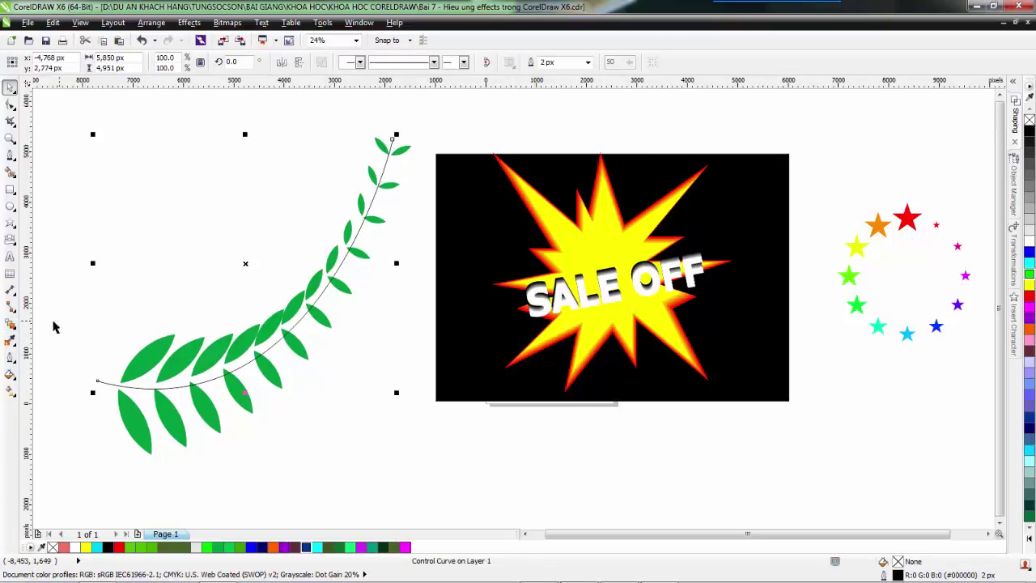
{"action": "left_click", "coordinate": [11, 324]}
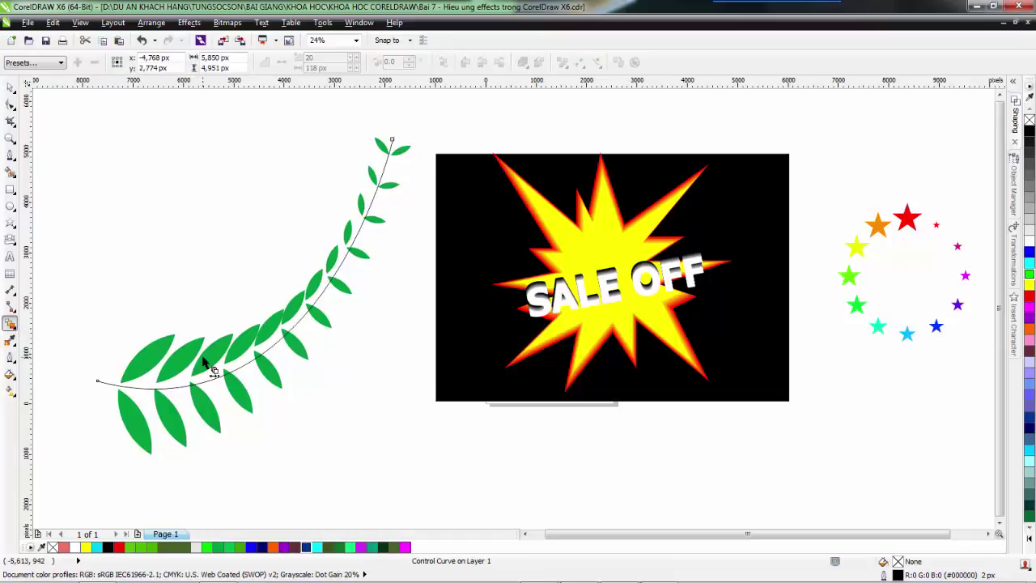
{"action": "key", "text": "space"}
{"action": "left_click", "coordinate": [11, 326]}
{"action": "left_click", "coordinate": [323, 321]}
{"action": "key", "text": "ctrl+z"}
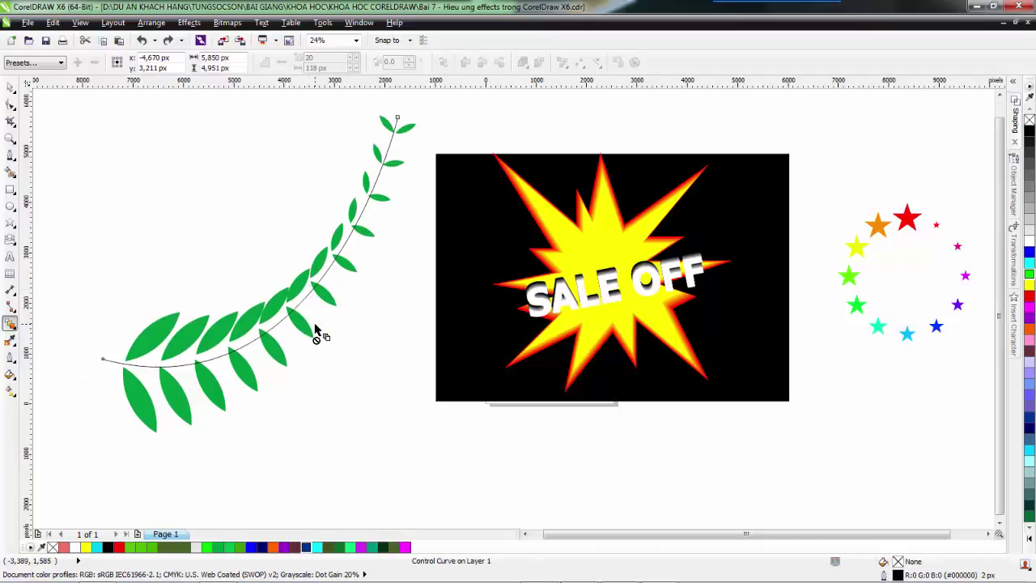
Redo the slight downward move of the leaf branch
{"action": "key", "text": "space"}
{"action": "left_click", "coordinate": [95, 293]}
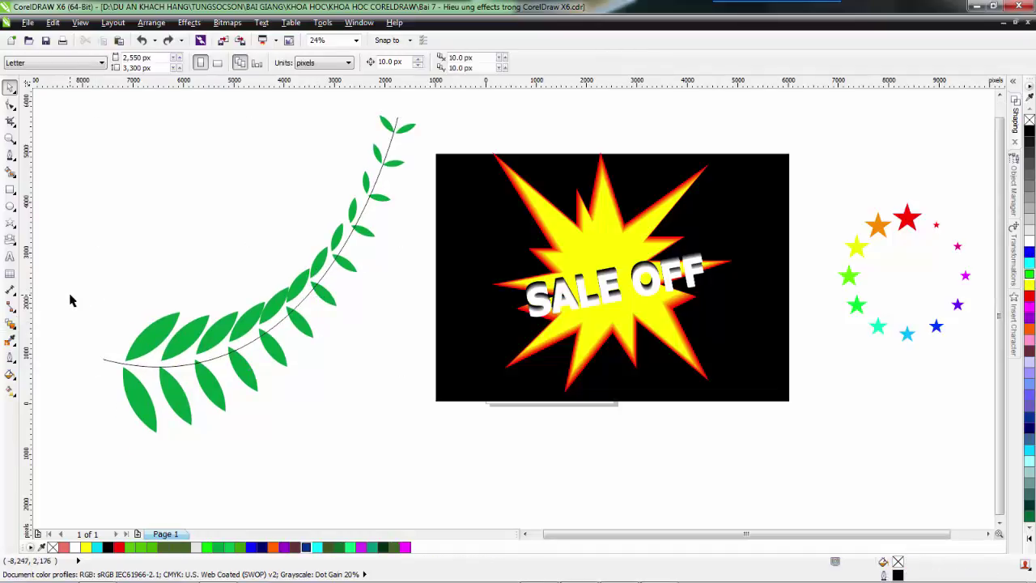
{"action": "left_click", "coordinate": [142, 344]}
{"action": "key", "text": "ctrl+shift+z"}
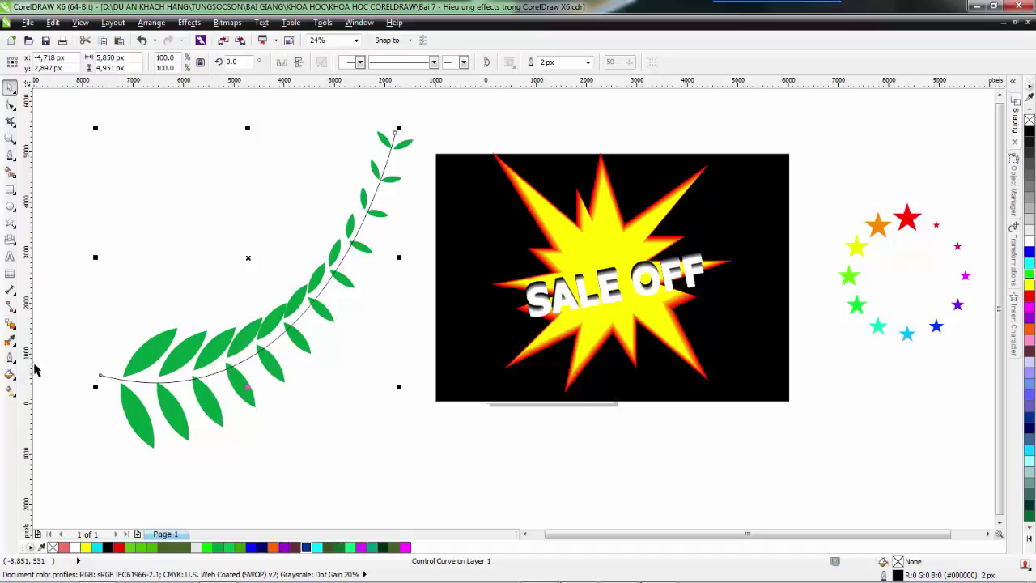
Set the leaf blend to run along the full path with all objects rotated, and deselect the branch
{"action": "left_click", "coordinate": [10, 323]}
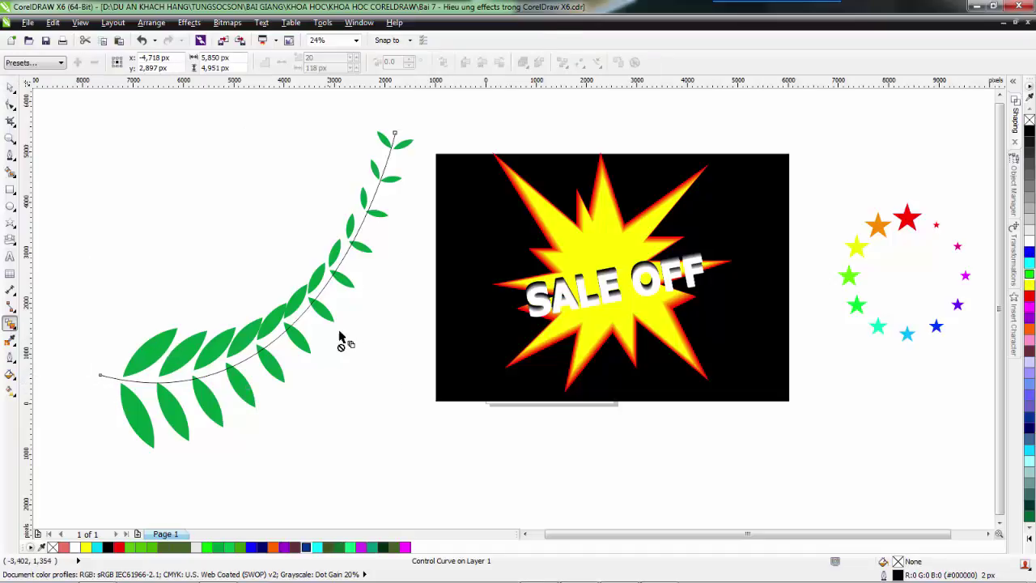
{"action": "left_click", "coordinate": [304, 349]}
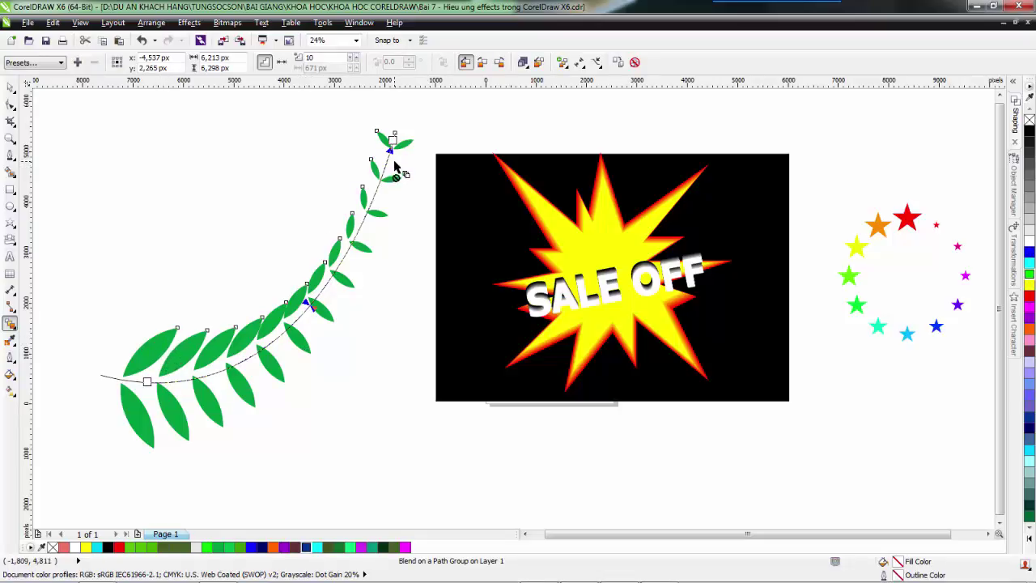
{"action": "left_click", "coordinate": [539, 64]}
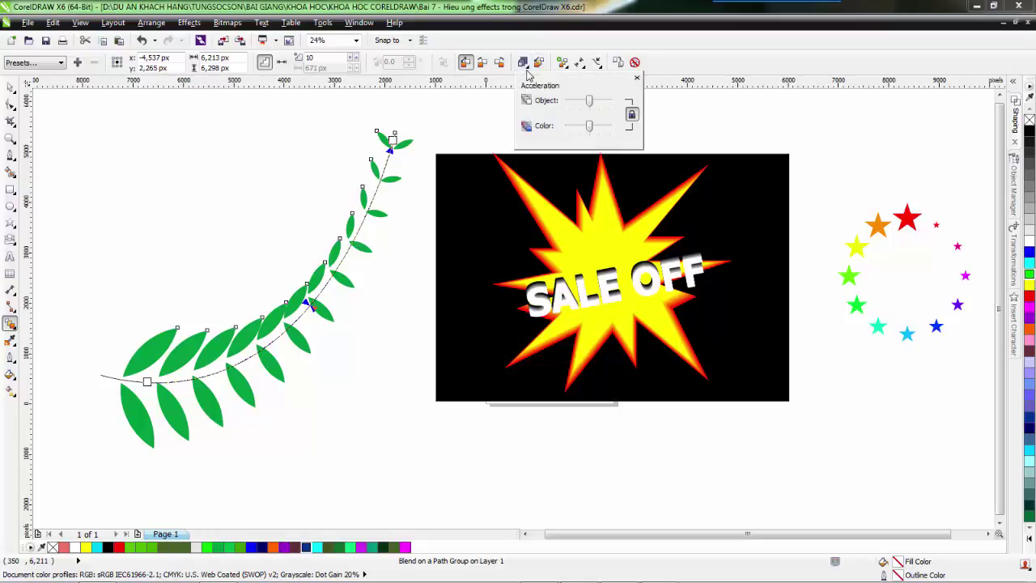
{"action": "left_click", "coordinate": [562, 64]}
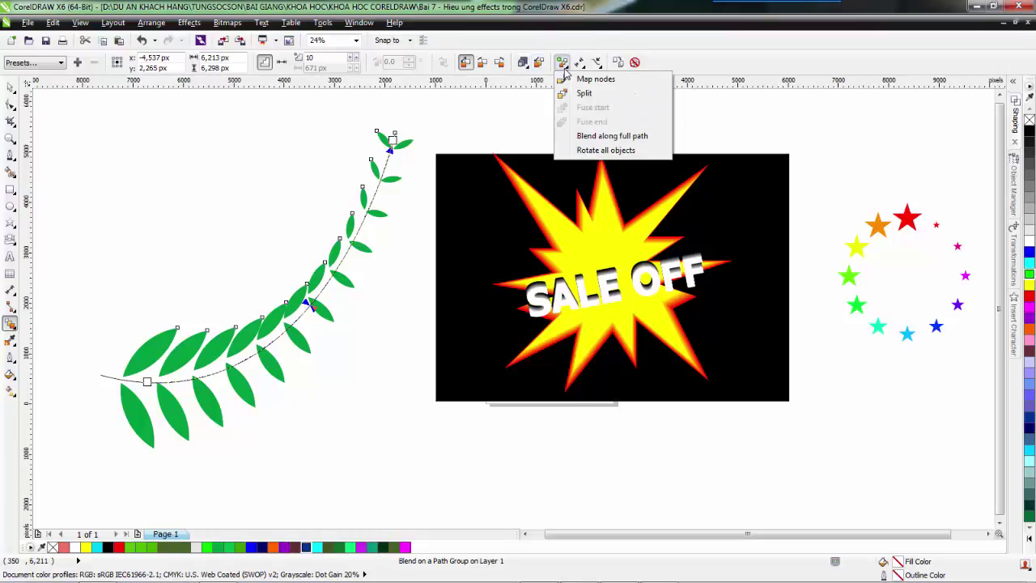
{"action": "left_click", "coordinate": [609, 136]}
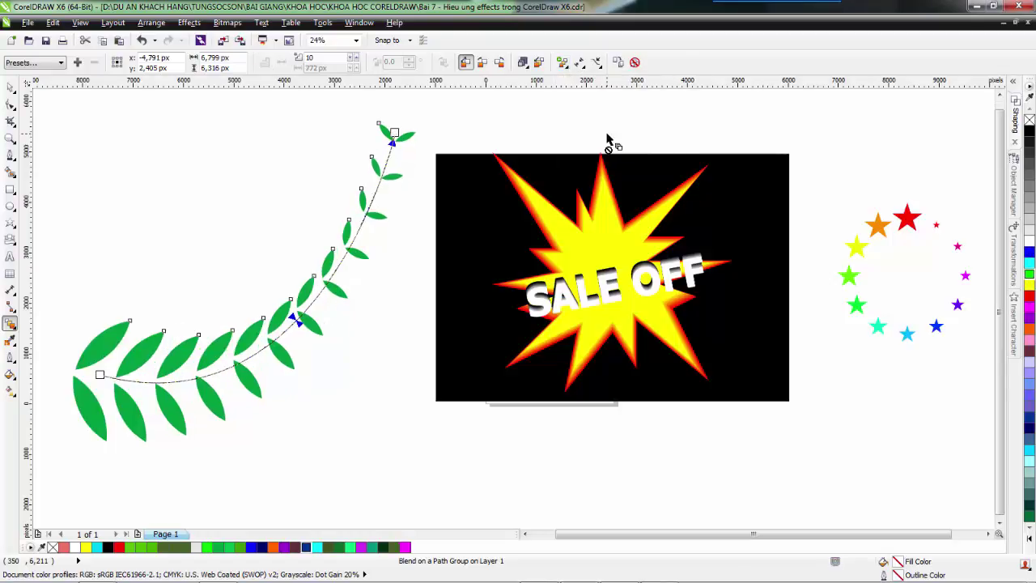
{"action": "left_click", "coordinate": [563, 65]}
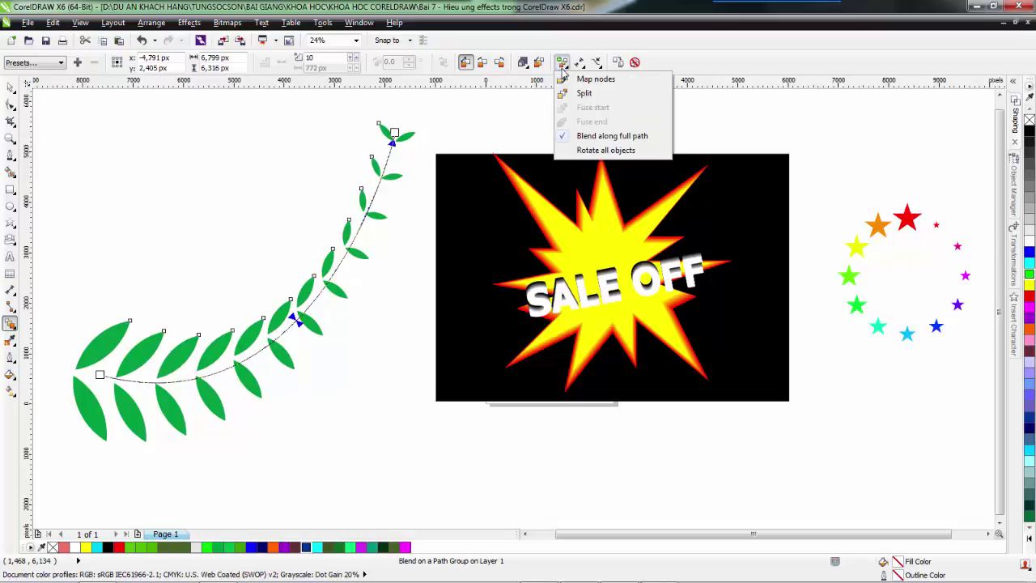
{"action": "left_click", "coordinate": [600, 151]}
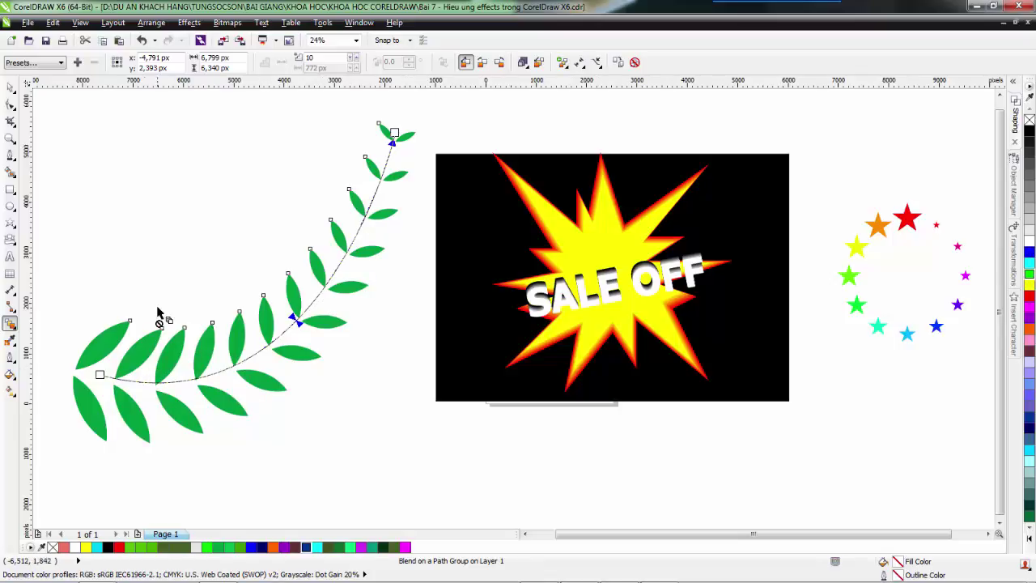
{"action": "key", "text": "space"}
{"action": "left_click", "coordinate": [131, 315]}
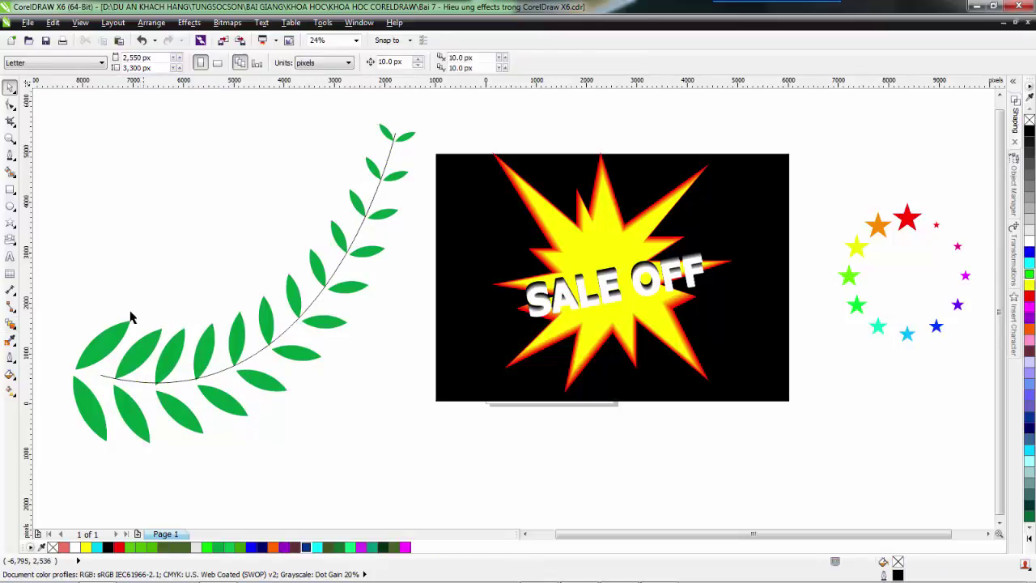
Slide the largest leaf pair right so its base sits at the start of the curved path, keeping the path in place, and deselect it
{"action": "left_click", "coordinate": [94, 361]}
{"action": "left_click_drag", "start_coordinate": [92, 355], "coordinate": [136, 358]}
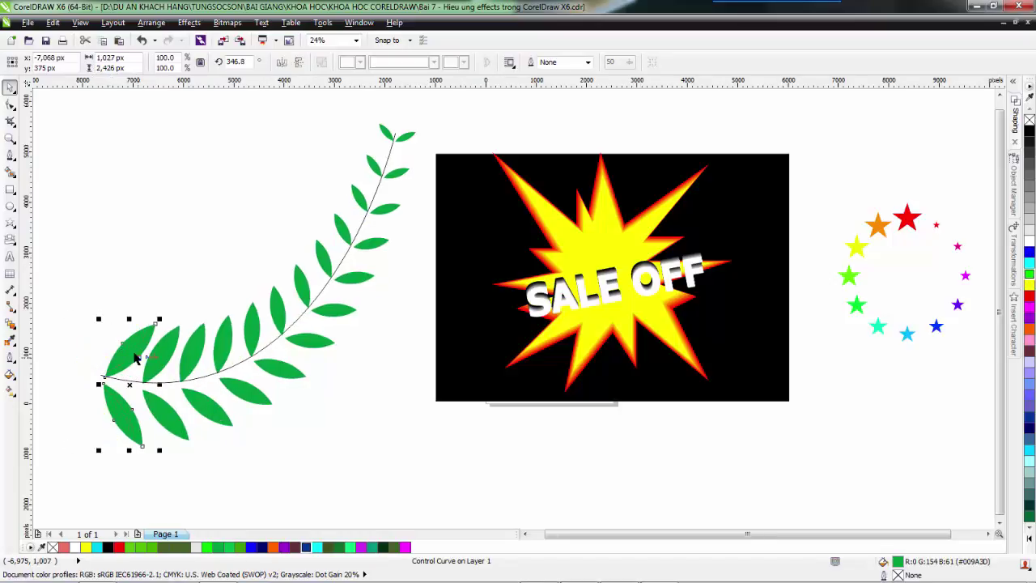
{"action": "left_click", "coordinate": [114, 289]}
{"action": "left_click", "coordinate": [131, 355]}
{"action": "left_click", "coordinate": [137, 347]}
{"action": "left_click", "coordinate": [135, 348]}
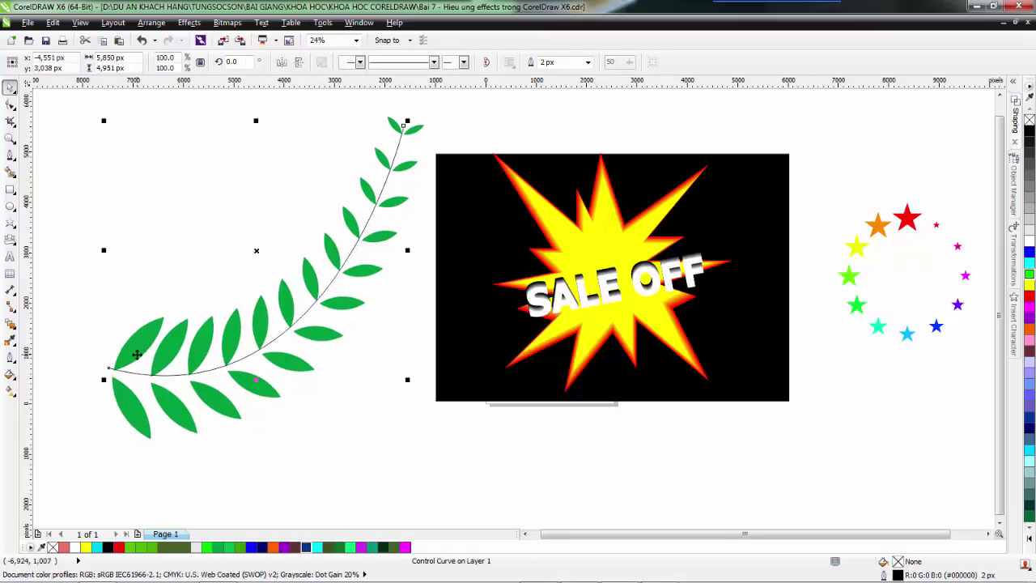
{"action": "left_click", "coordinate": [117, 410]}
{"action": "mouse_move", "coordinate": [119, 409]}
{"action": "left_mouse_down"}
{"action": "mouse_move", "coordinate": [132, 399]}
{"action": "mouse_move", "coordinate": [118, 407]}
{"action": "left_mouse_up"}
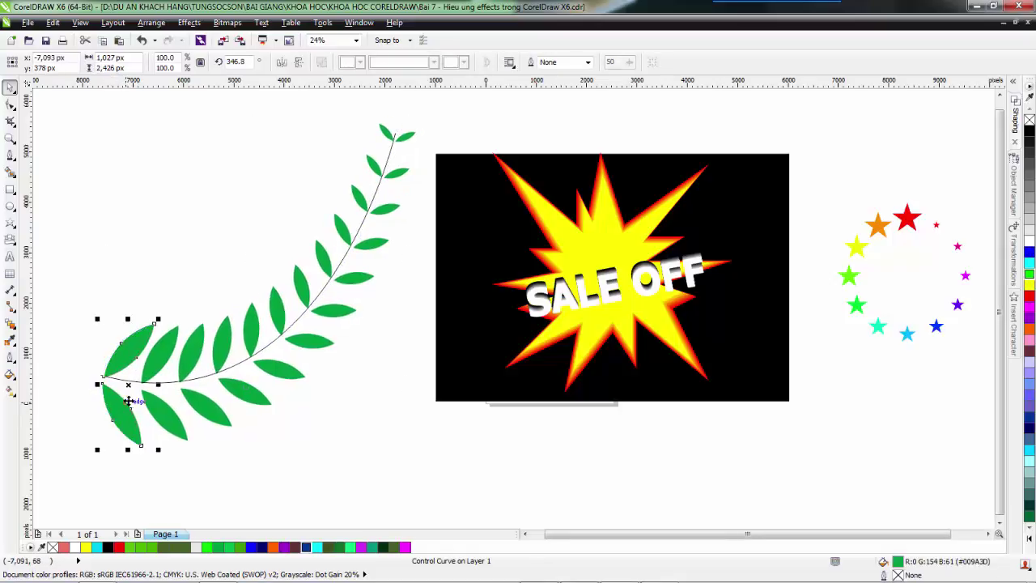
{"action": "left_click", "coordinate": [292, 397]}
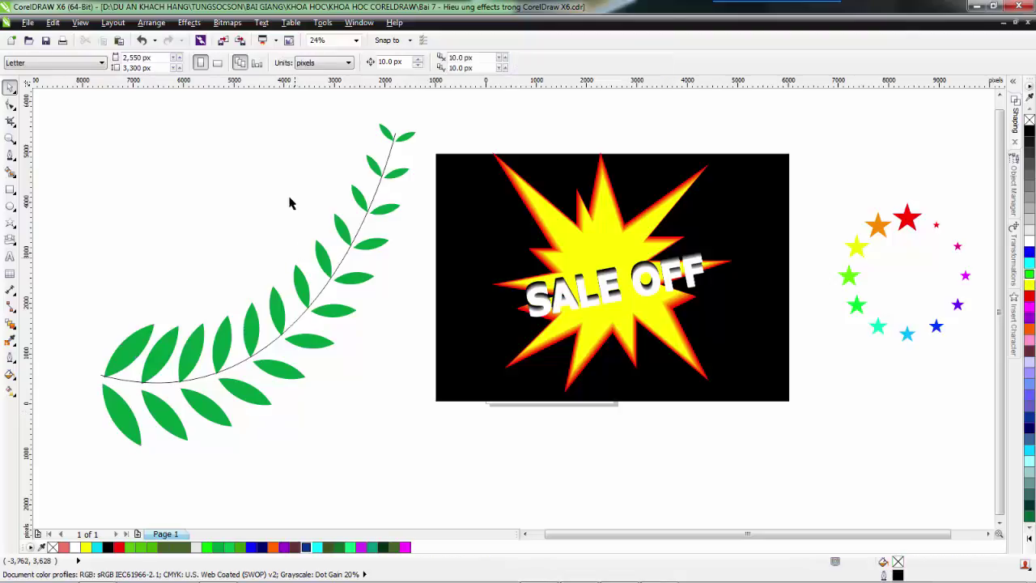
{"action": "left_click", "coordinate": [380, 135]}
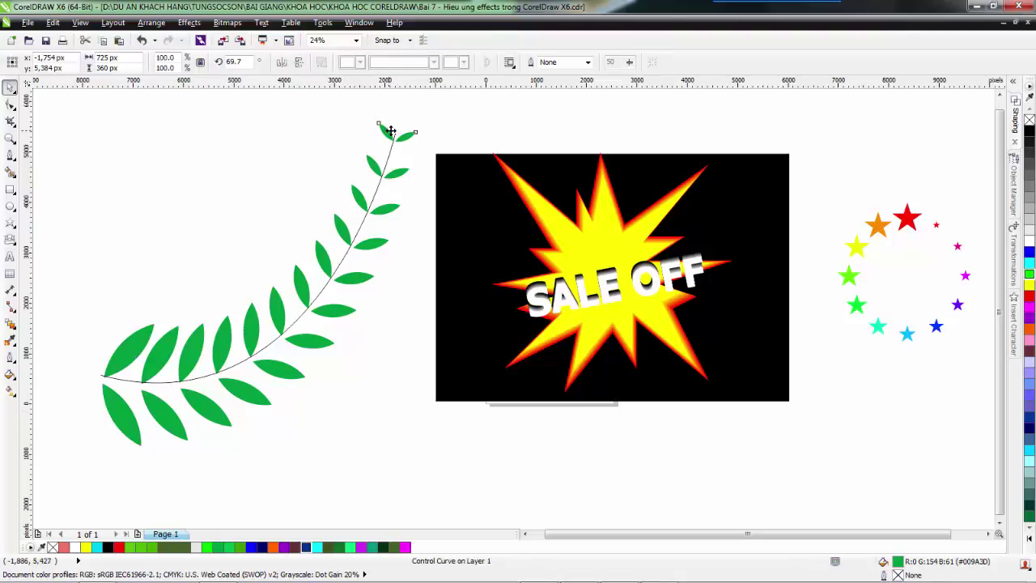
{"action": "left_click", "coordinate": [326, 157]}
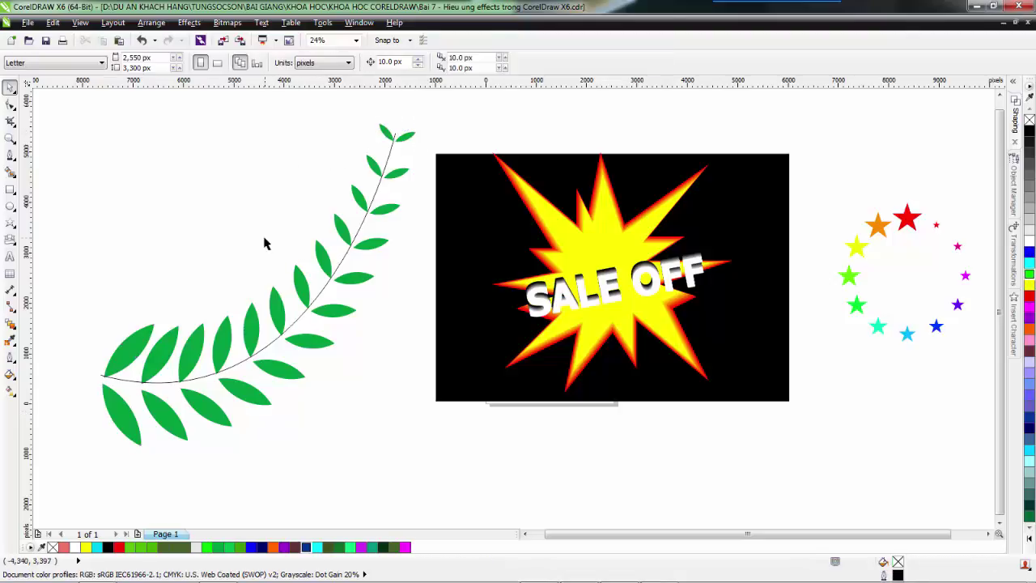
Apply a tapered Artistic Media preset stroke to the curved path of the leaf branch
{"action": "left_click", "coordinate": [166, 379]}
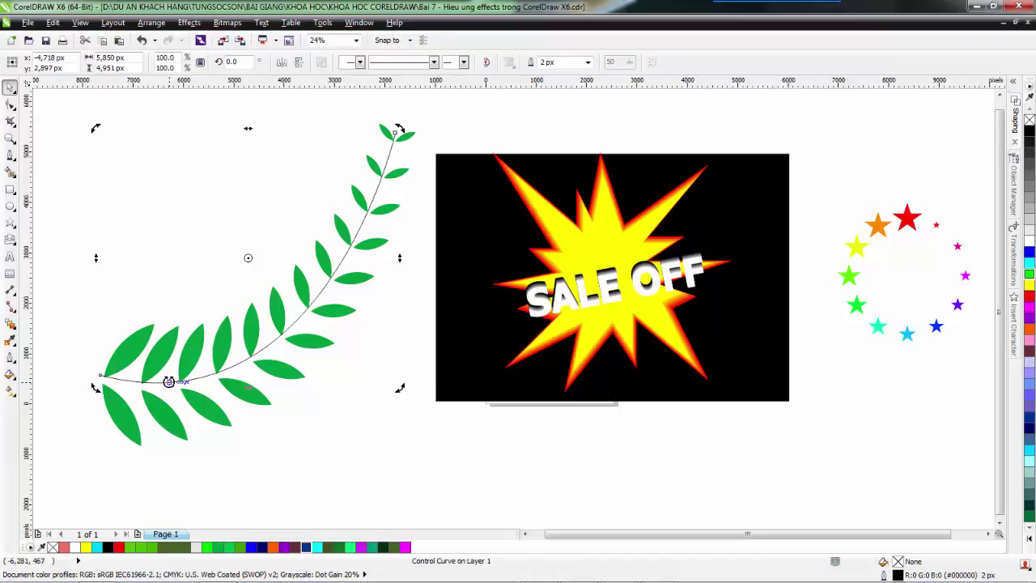
{"action": "left_click", "coordinate": [168, 381]}
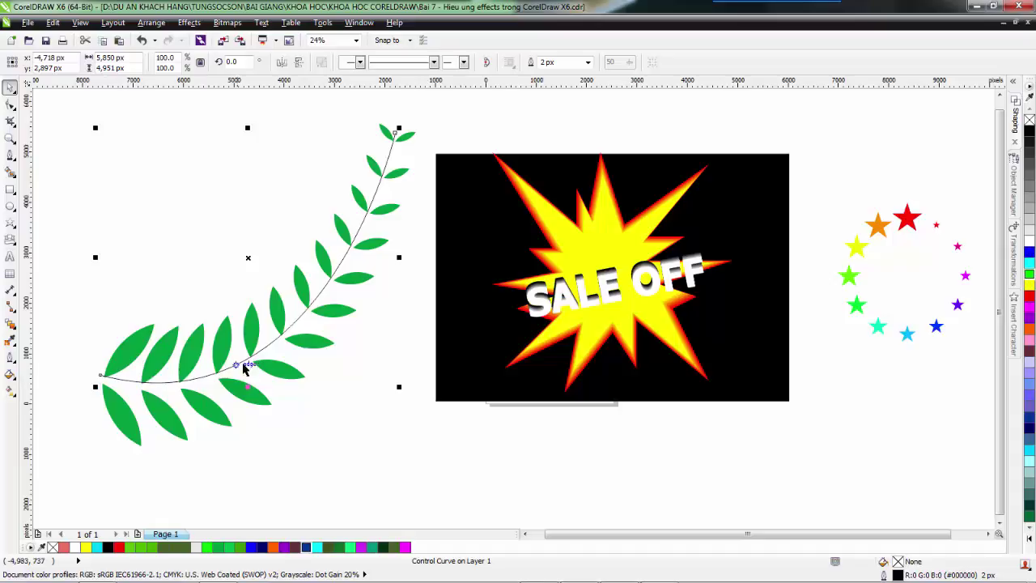
{"action": "left_click", "coordinate": [161, 379]}
{"action": "left_click", "coordinate": [163, 379]}
{"action": "left_click_drag", "start_coordinate": [289, 328], "coordinate": [249, 309]}
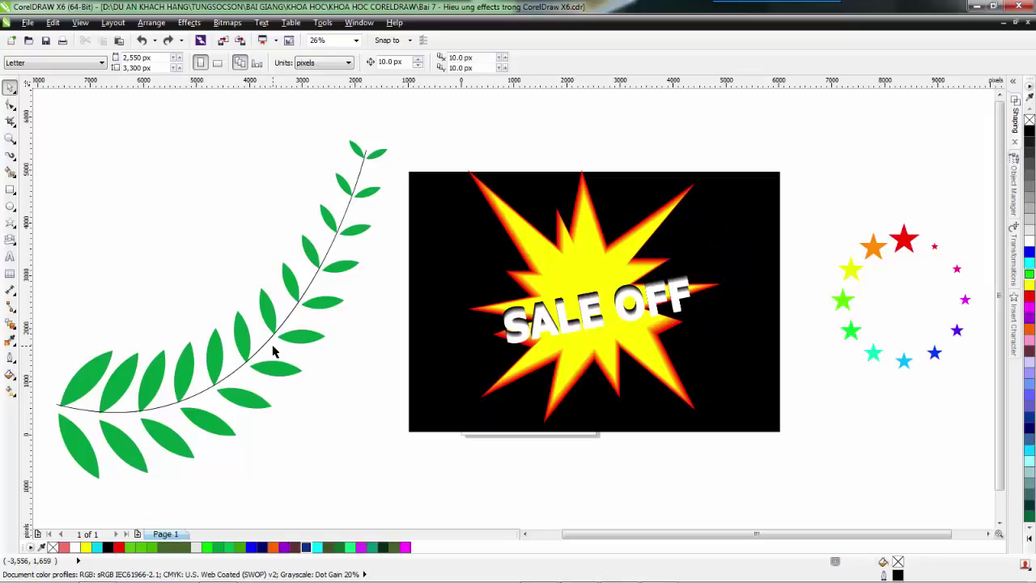
{"action": "left_click", "coordinate": [273, 350]}
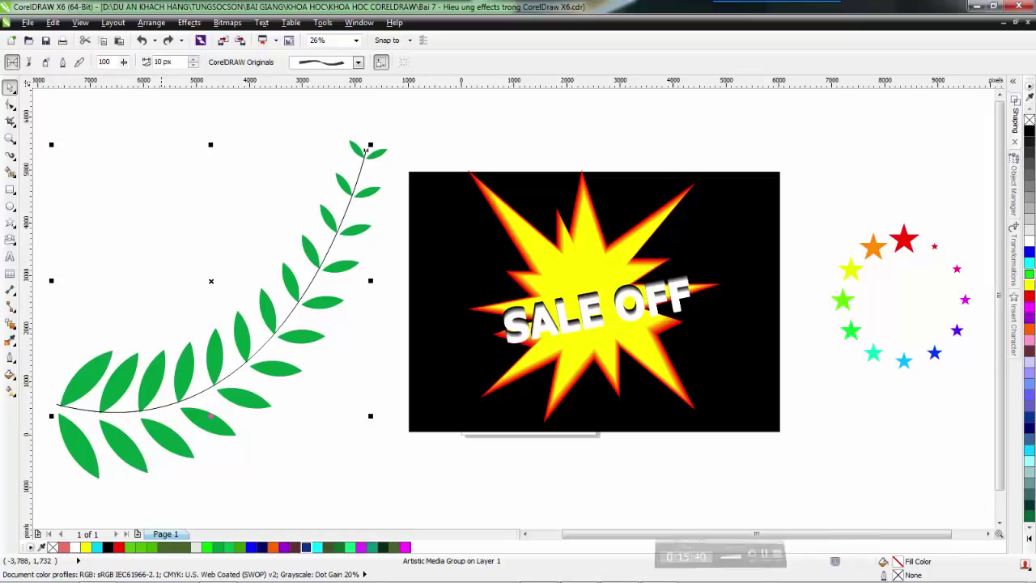
{"action": "left_click", "coordinate": [15, 157]}
{"action": "mouse_move", "coordinate": [11, 172]}
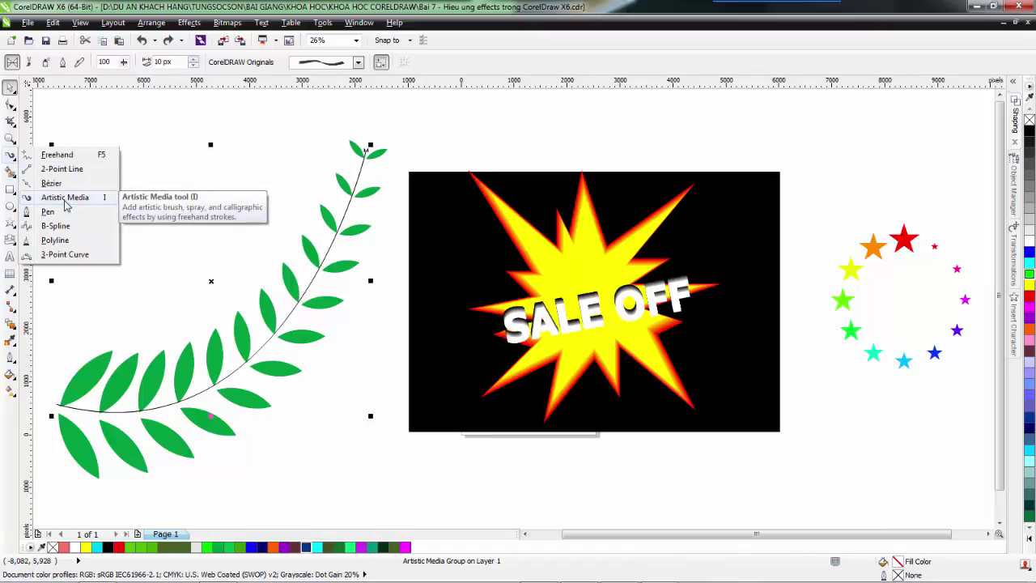
{"action": "left_click", "coordinate": [65, 199]}
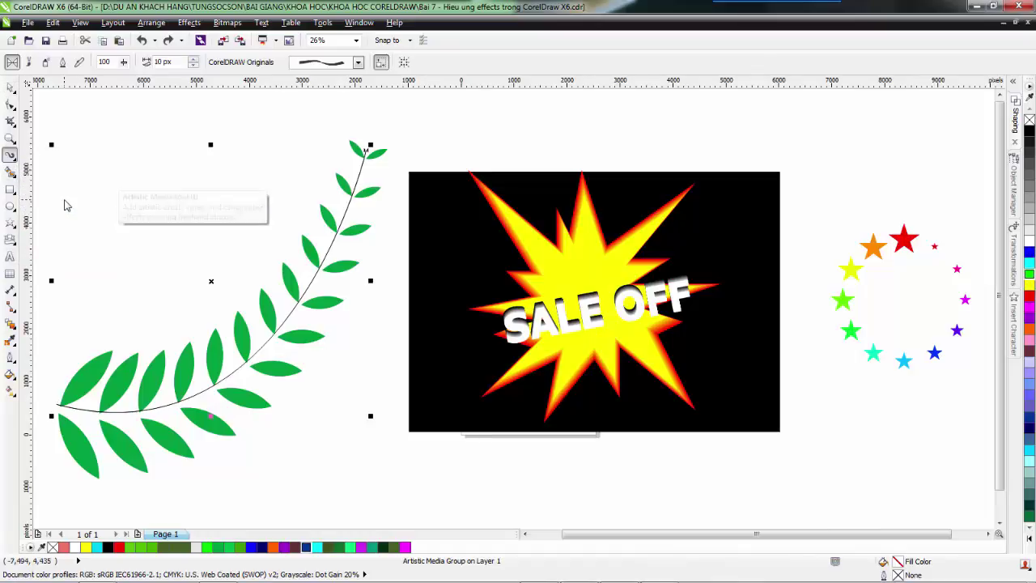
{"action": "left_click", "coordinate": [358, 63]}
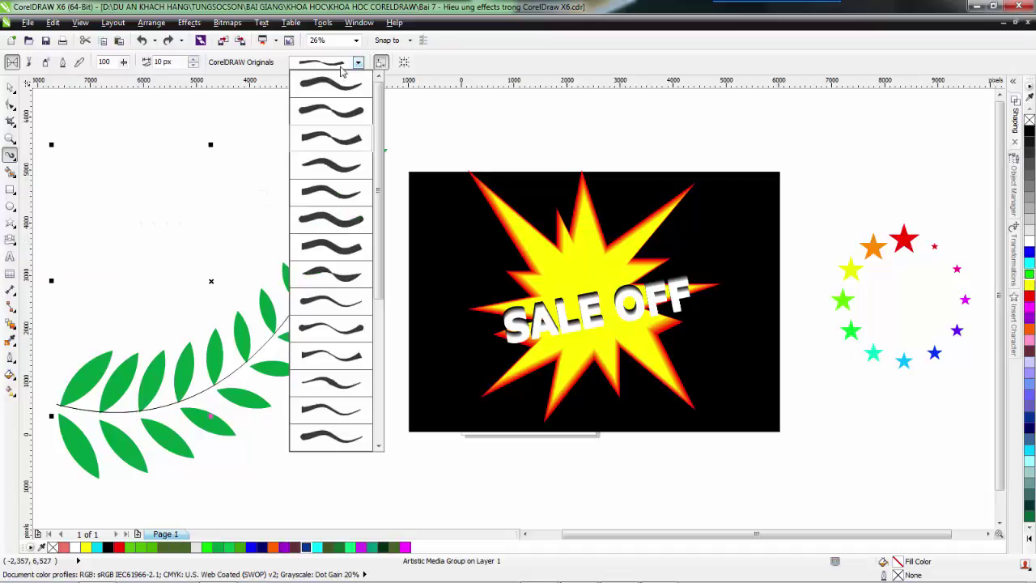
{"action": "left_click", "coordinate": [322, 301]}
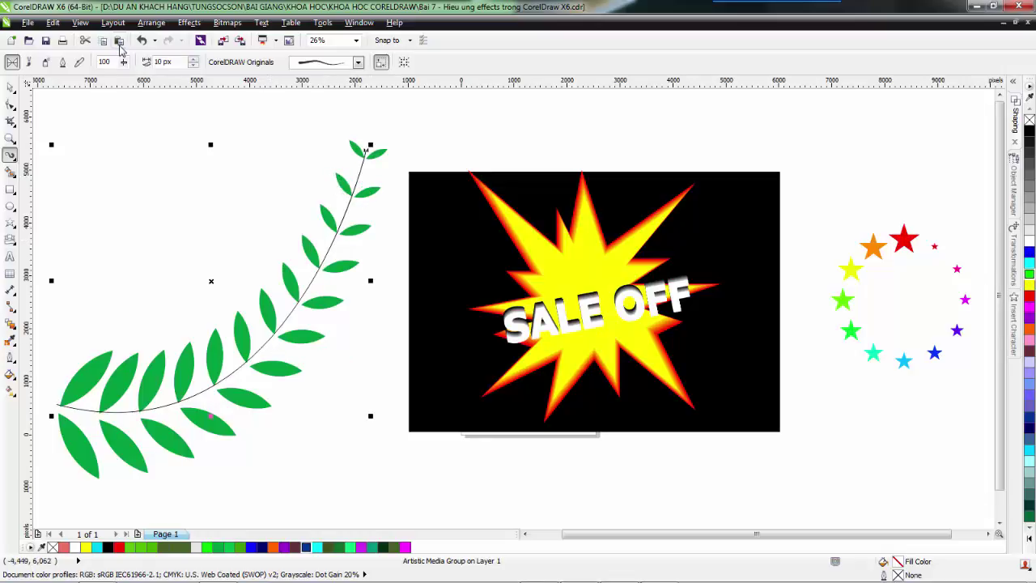
Set the stroke width of the branch's tapered stem to 236 px
{"action": "left_click", "coordinate": [194, 61]}
{"action": "left_click", "coordinate": [194, 61]}
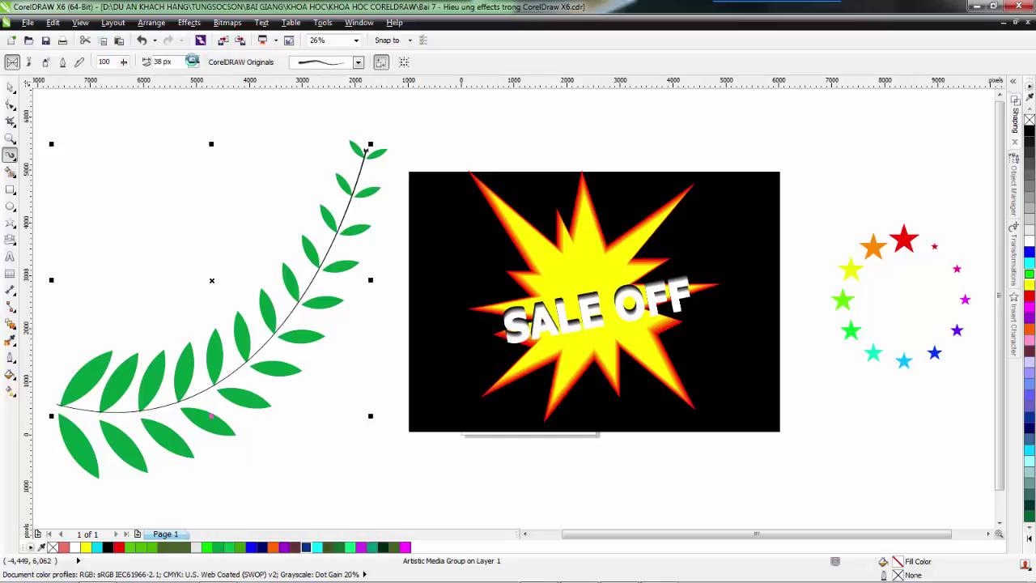
{"action": "left_click", "coordinate": [193, 61]}
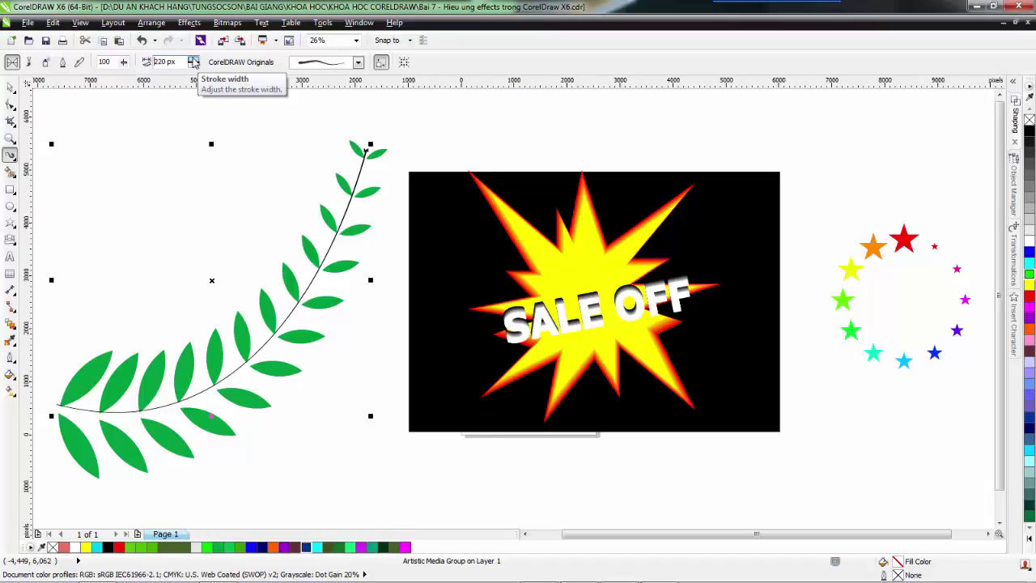
{"action": "left_click", "coordinate": [194, 59]}
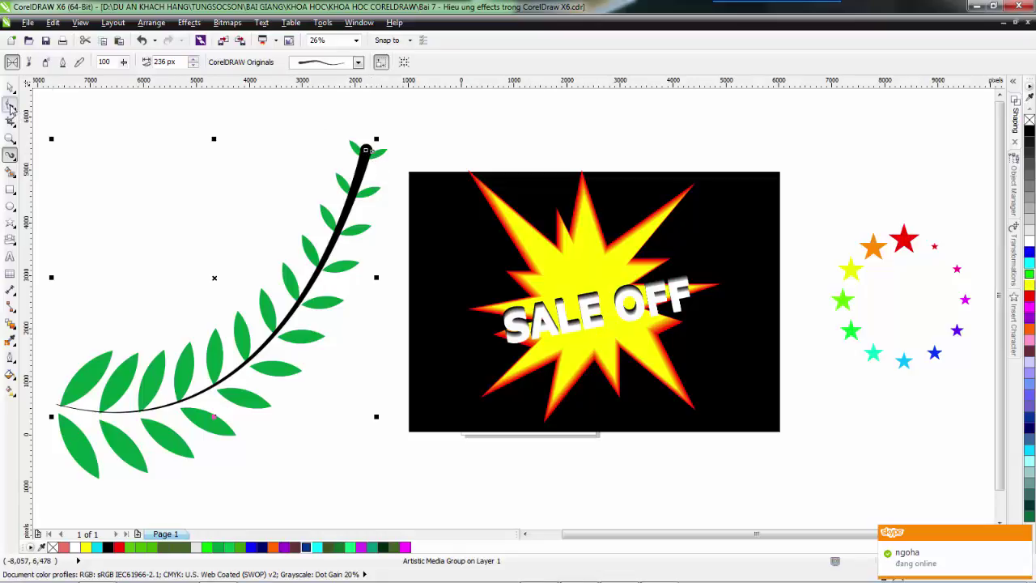
Reverse the direction of the stem's curve so its thick end sits at the largest leaves
{"action": "left_click", "coordinate": [10, 107]}
{"action": "left_click", "coordinate": [10, 106]}
{"action": "left_click", "coordinate": [10, 107]}
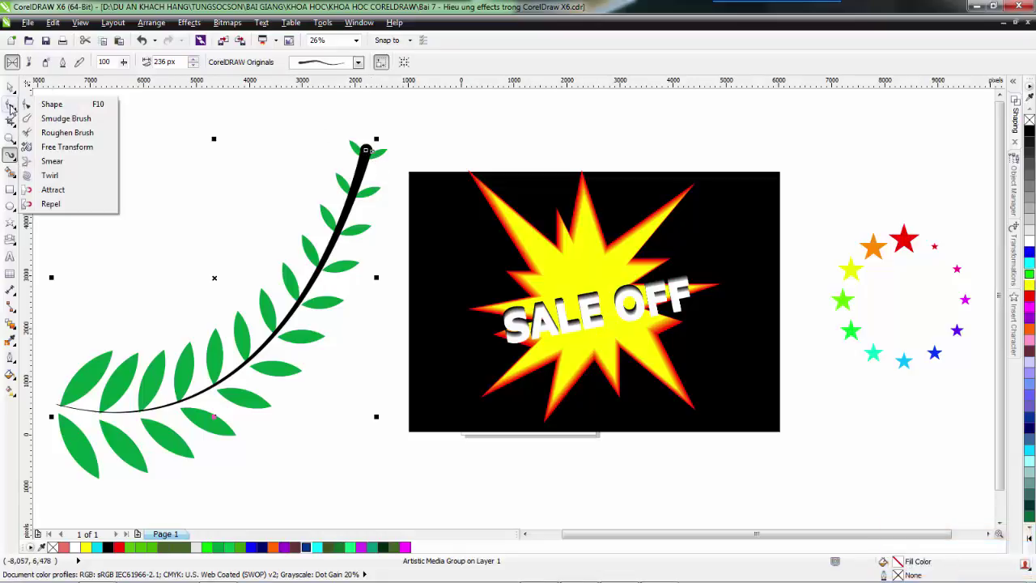
{"action": "left_click", "coordinate": [11, 107]}
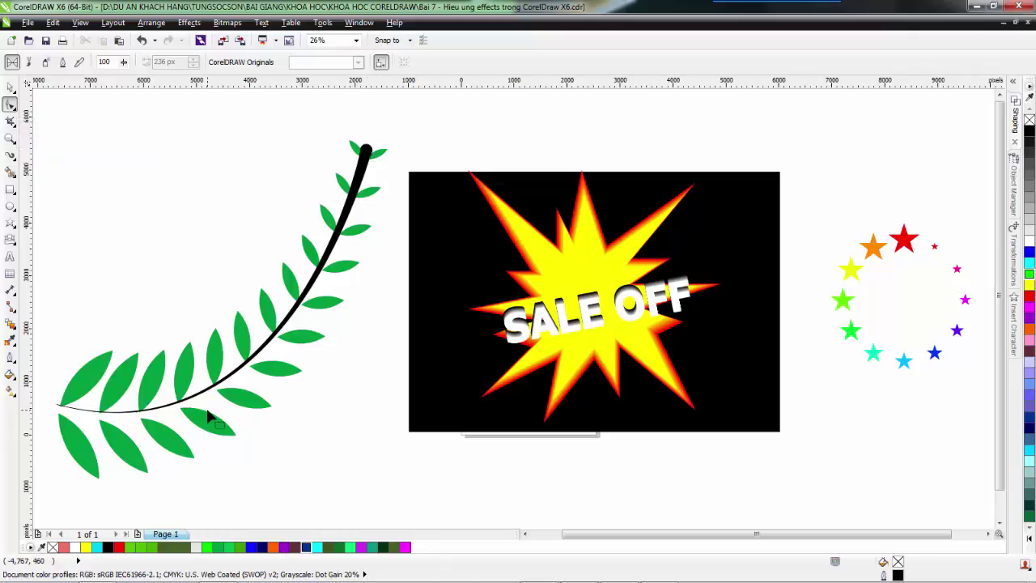
{"action": "key", "text": "space"}
{"action": "left_click", "coordinate": [369, 156]}
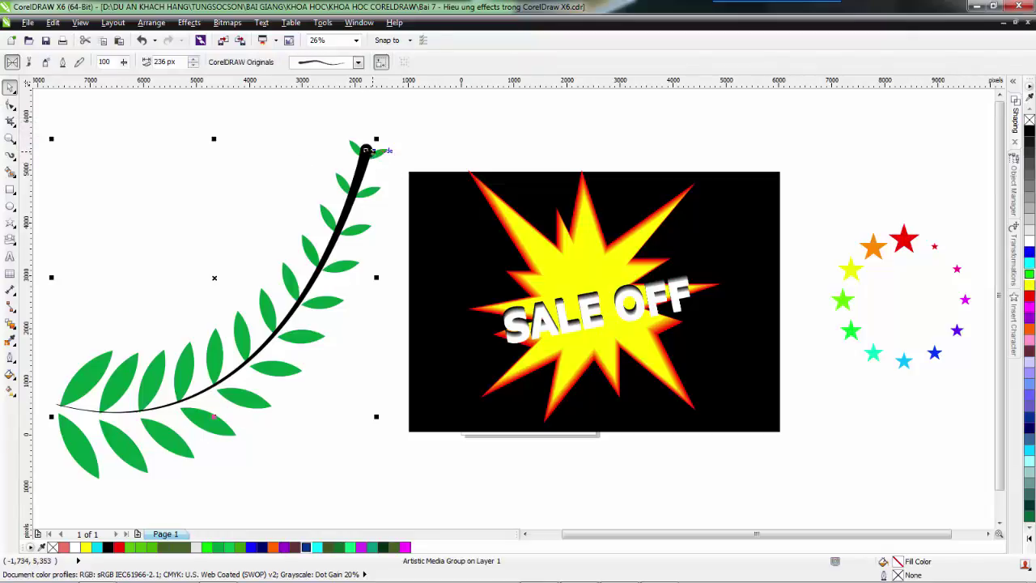
{"action": "left_click", "coordinate": [10, 105]}
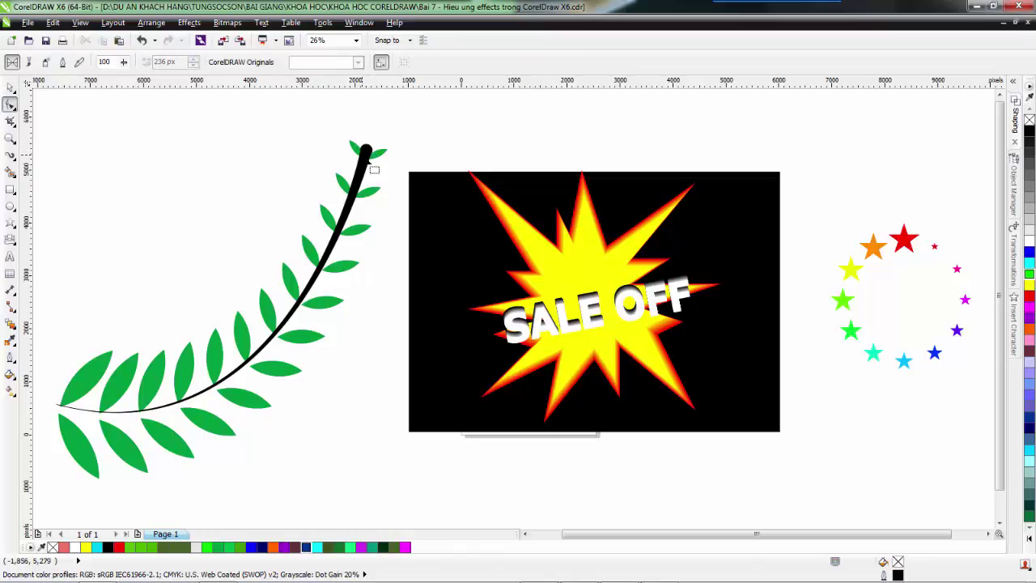
{"action": "left_click", "coordinate": [375, 154]}
{"action": "key", "text": "Escape"}
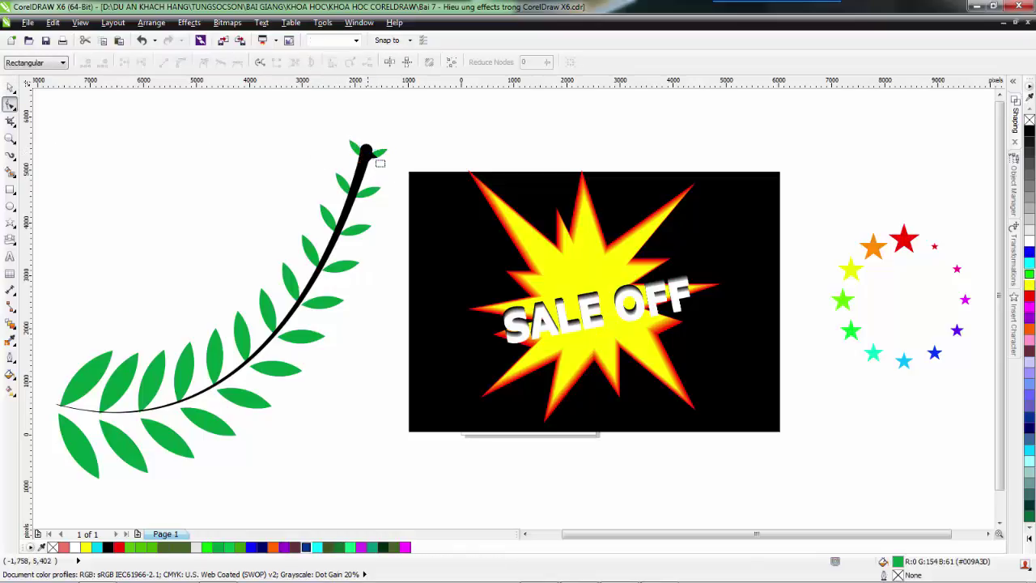
{"action": "left_click", "coordinate": [88, 422]}
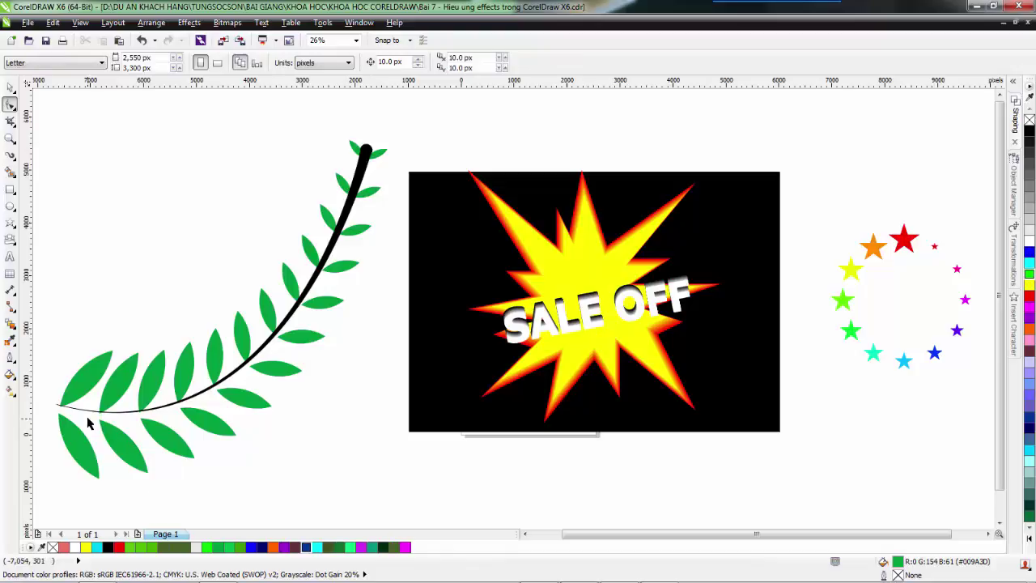
{"action": "left_click", "coordinate": [370, 158]}
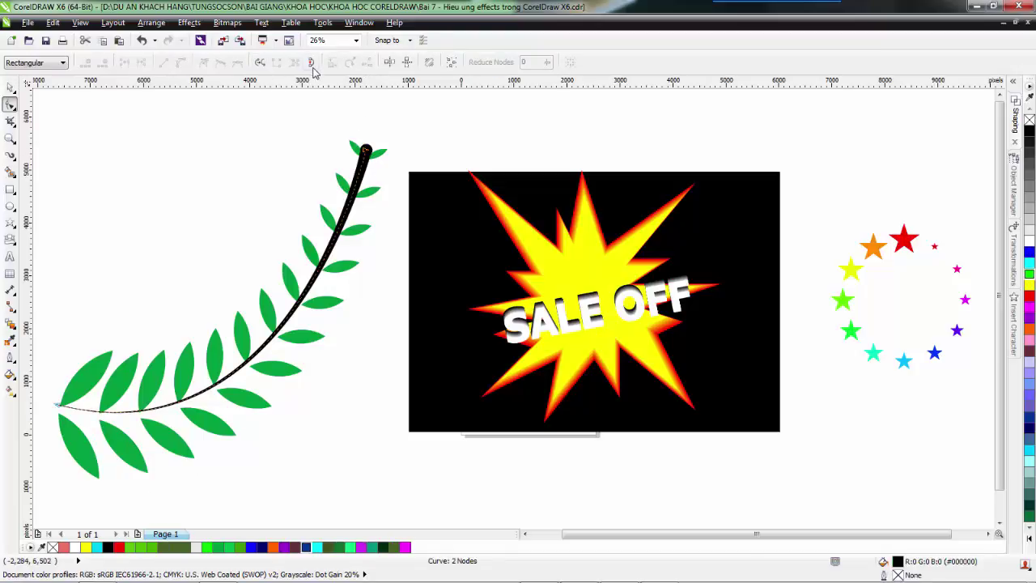
{"action": "left_click", "coordinate": [260, 63]}
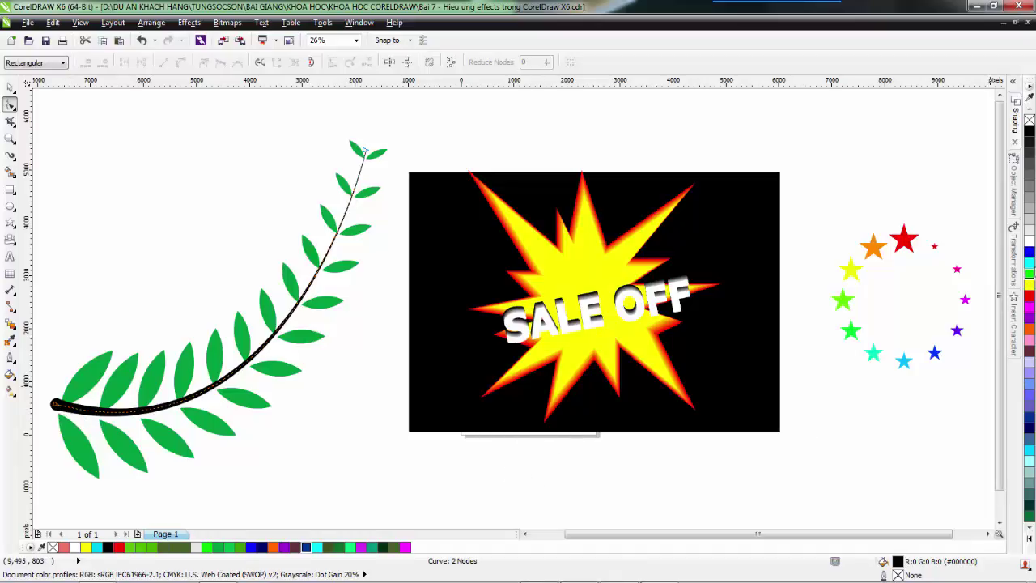
Fill the branch's tapered stem with the green shade #009A3D to match the leaves, and deselect it
{"action": "left_click", "coordinate": [1031, 279]}
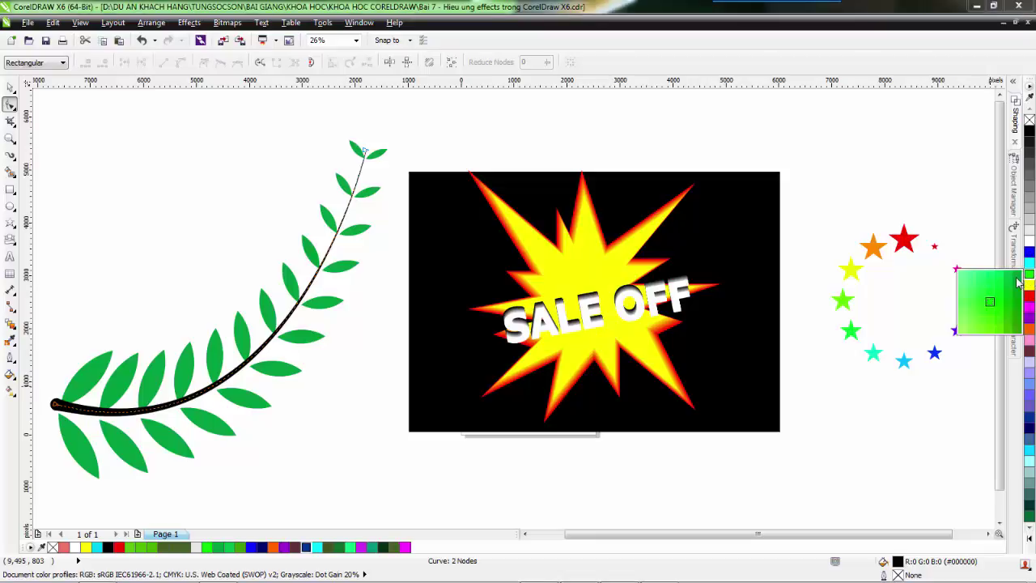
{"action": "right_click", "coordinate": [1019, 281]}
{"action": "key", "text": "space"}
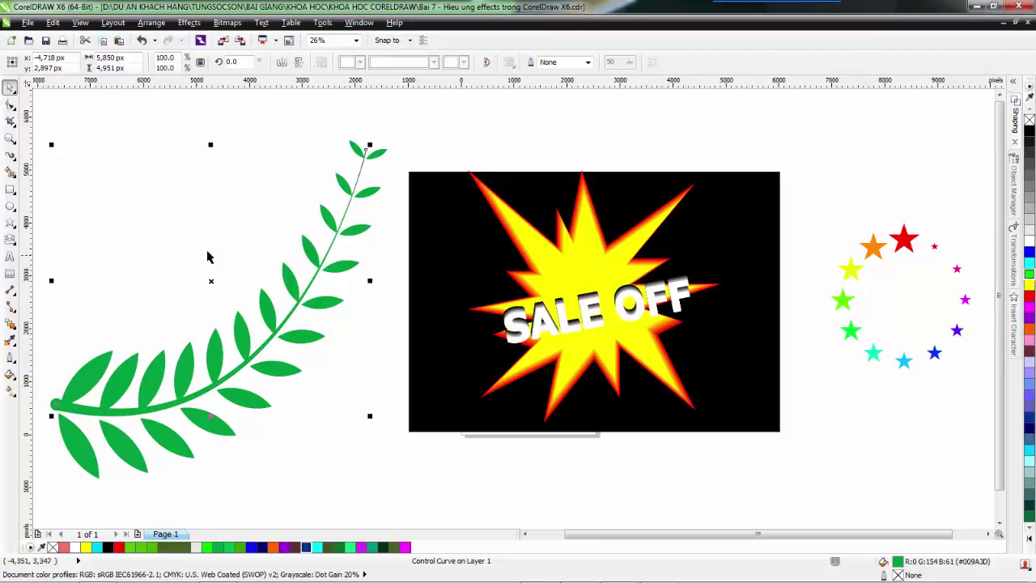
{"action": "left_click", "coordinate": [159, 303]}
Group all the leaves and the stem of the green branch into one object and deselect it
{"action": "scroll", "coordinate": [158, 311], "scroll_direction": "down", "scroll_amount": 2}
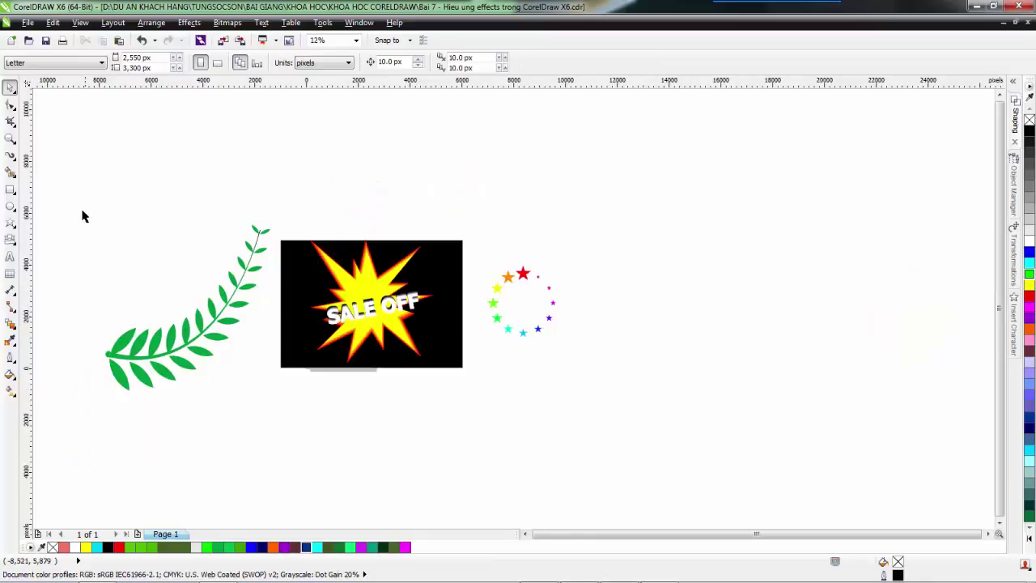
{"action": "left_click_drag", "start_coordinate": [78, 207], "coordinate": [284, 409]}
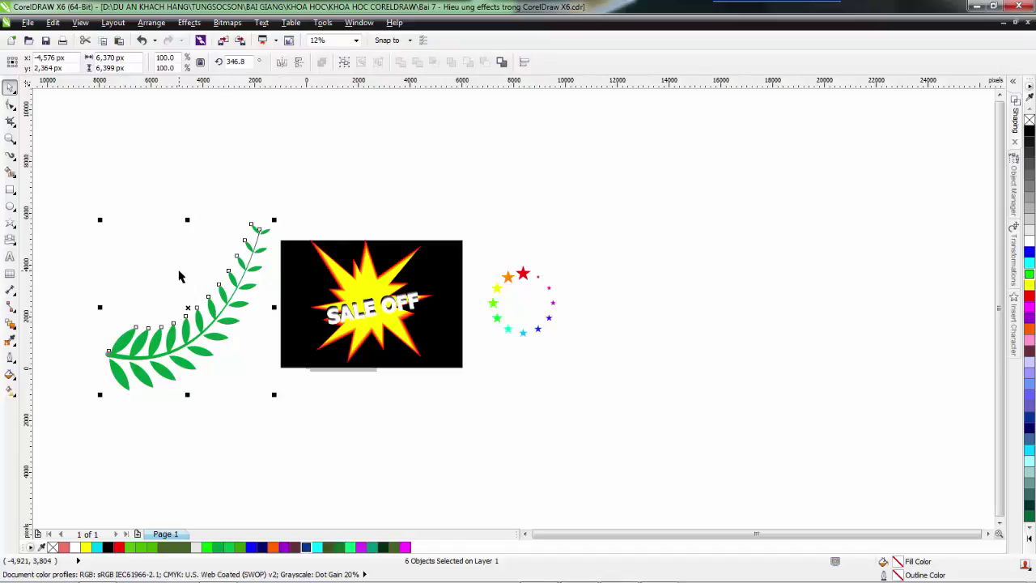
{"action": "key", "text": "ctrl+g"}
{"action": "left_click", "coordinate": [226, 428]}
{"action": "scroll", "coordinate": [168, 350], "scroll_direction": "down", "scroll_amount": 2}
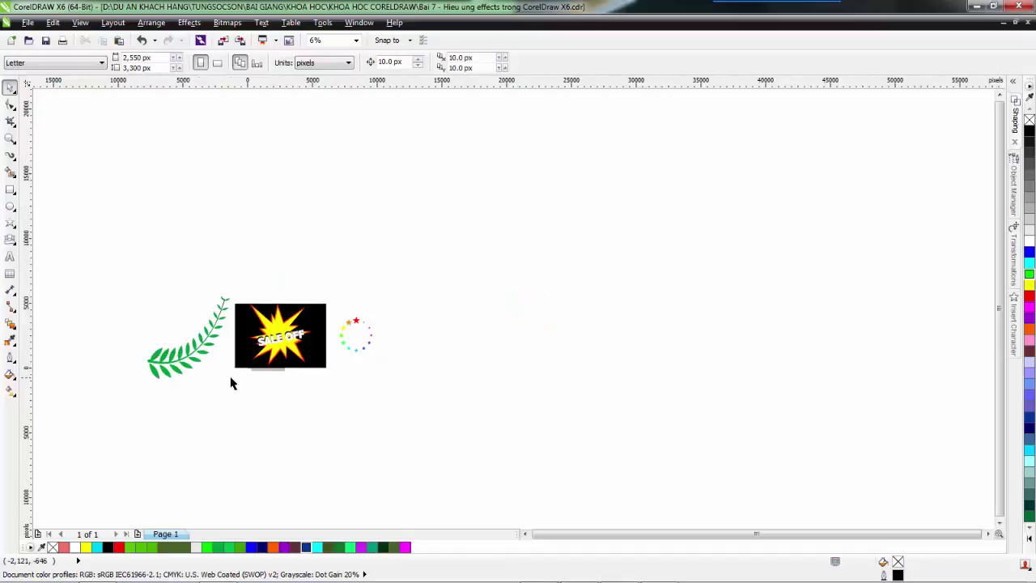
{"action": "key", "text": "F4"}
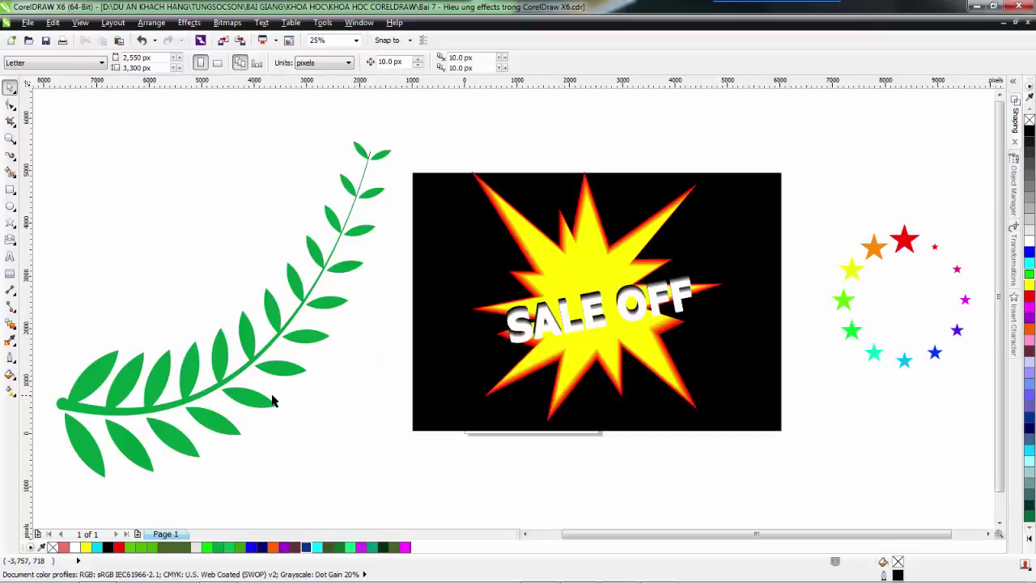
Move the grouped leaf branch up and slightly right, centring it at about x -4,330 px, y 3,114 px
{"action": "left_click", "coordinate": [92, 384]}
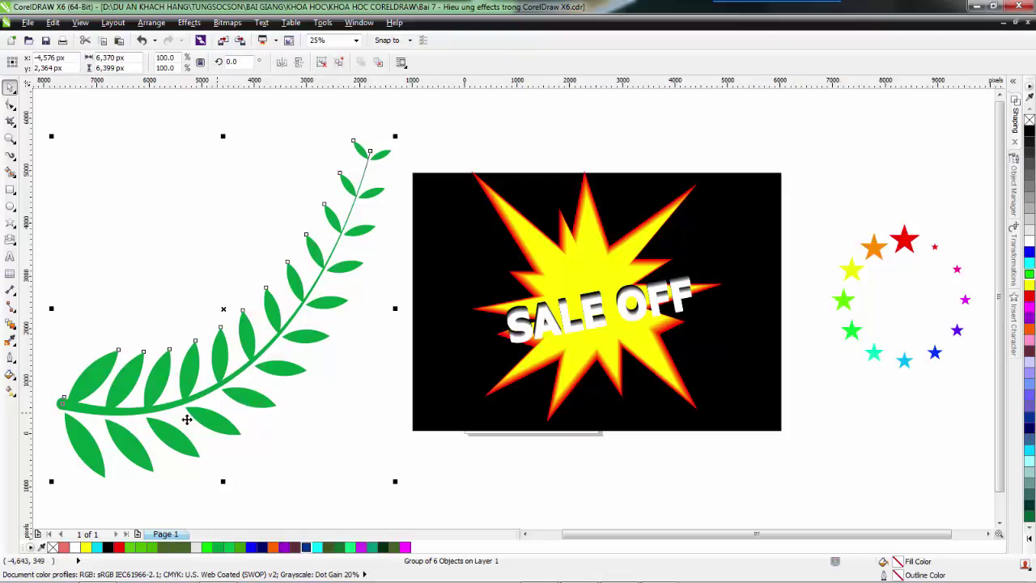
{"action": "left_click_drag", "start_coordinate": [126, 438], "coordinate": [158, 411]}
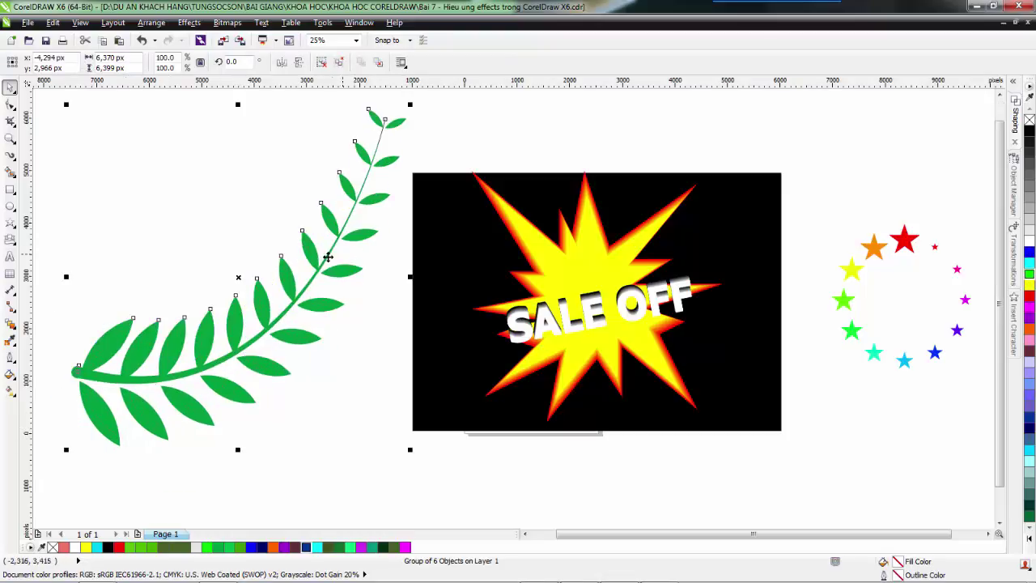
{"action": "left_click_drag", "start_coordinate": [328, 257], "coordinate": [314, 294]}
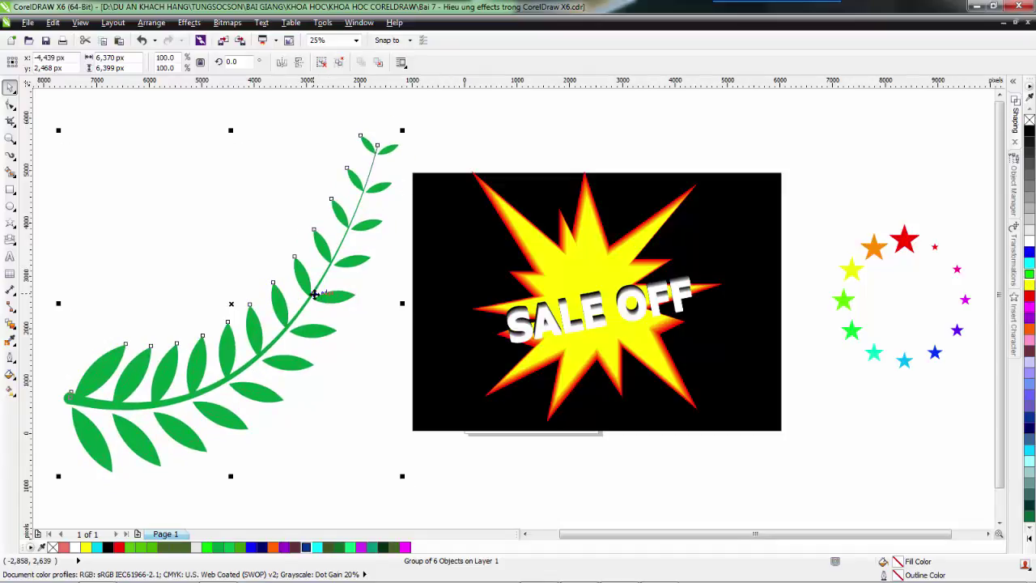
{"action": "scroll", "coordinate": [78, 293], "scroll_direction": "up", "scroll_amount": 1}
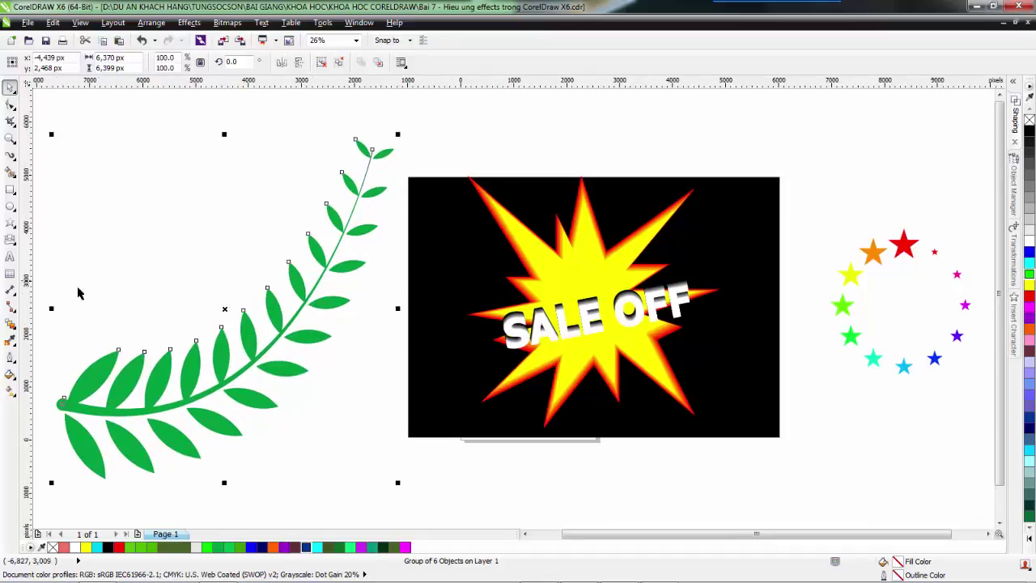
{"action": "left_click", "coordinate": [10, 339]}
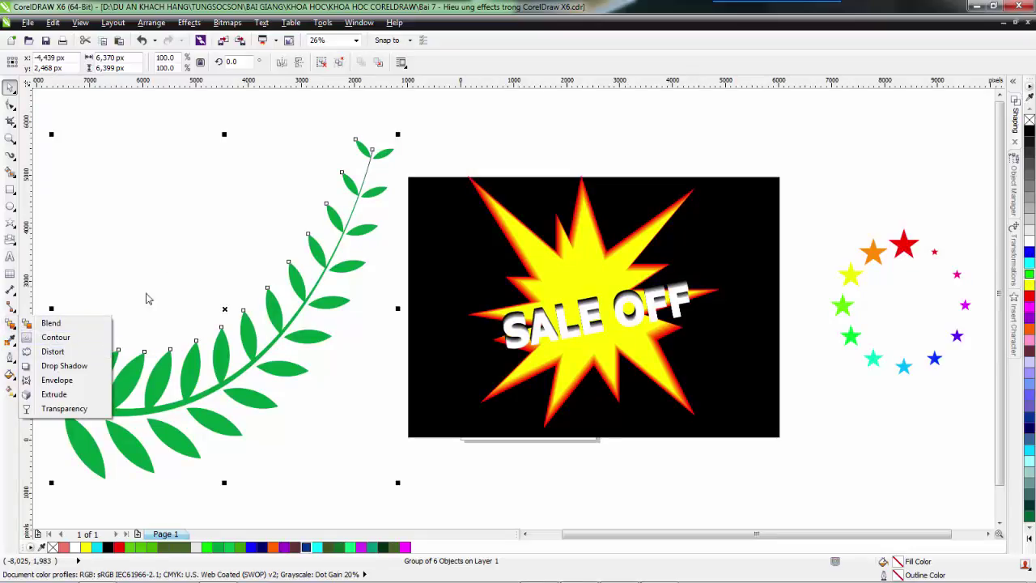
{"action": "left_click_drag", "start_coordinate": [305, 288], "coordinate": [285, 263]}
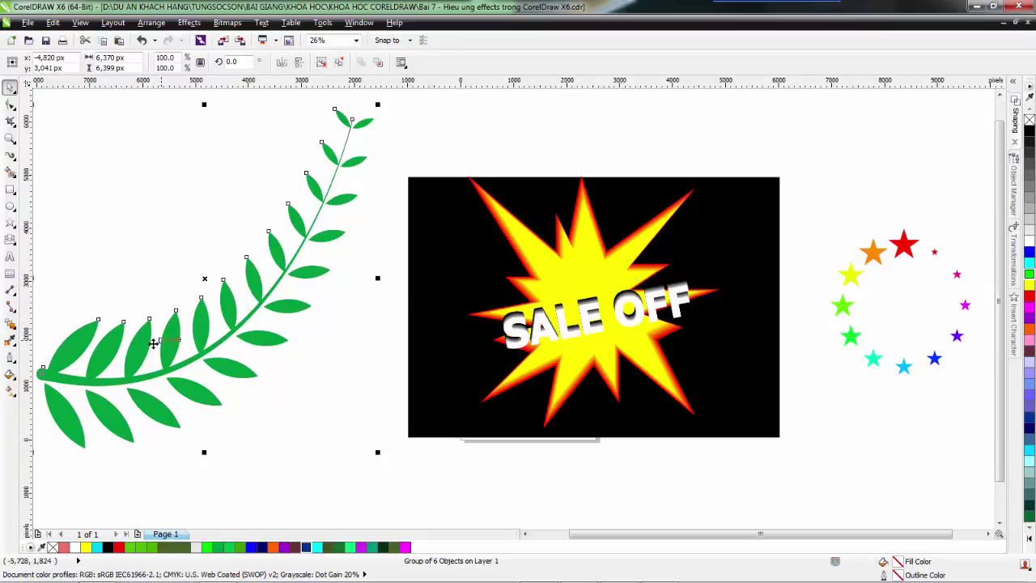
{"action": "left_click_drag", "start_coordinate": [146, 348], "coordinate": [171, 371]}
{"action": "left_click_drag", "start_coordinate": [318, 343], "coordinate": [300, 347]}
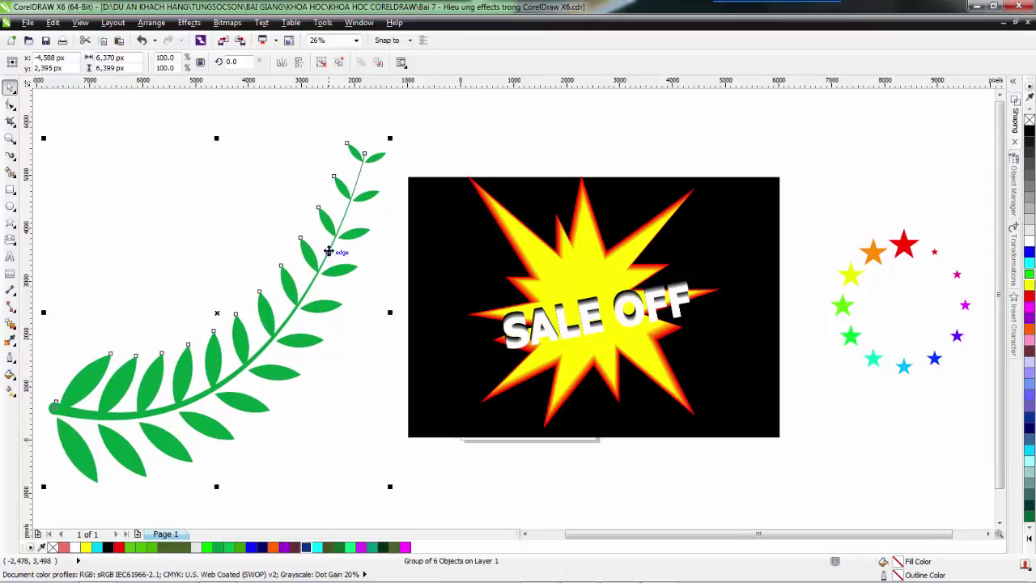
{"action": "left_click_drag", "start_coordinate": [331, 248], "coordinate": [307, 273]}
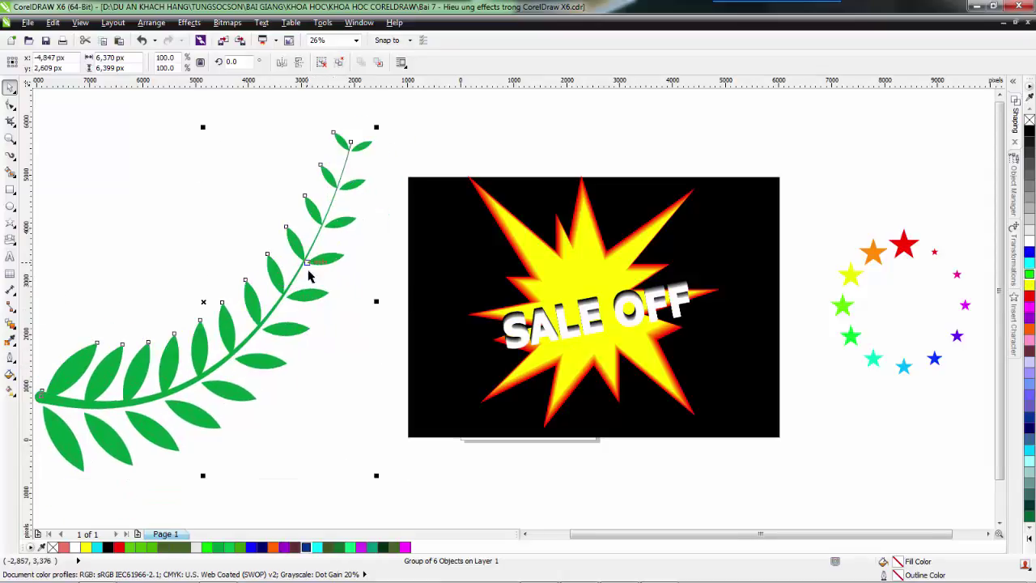
{"action": "left_click_drag", "start_coordinate": [218, 346], "coordinate": [248, 326]}
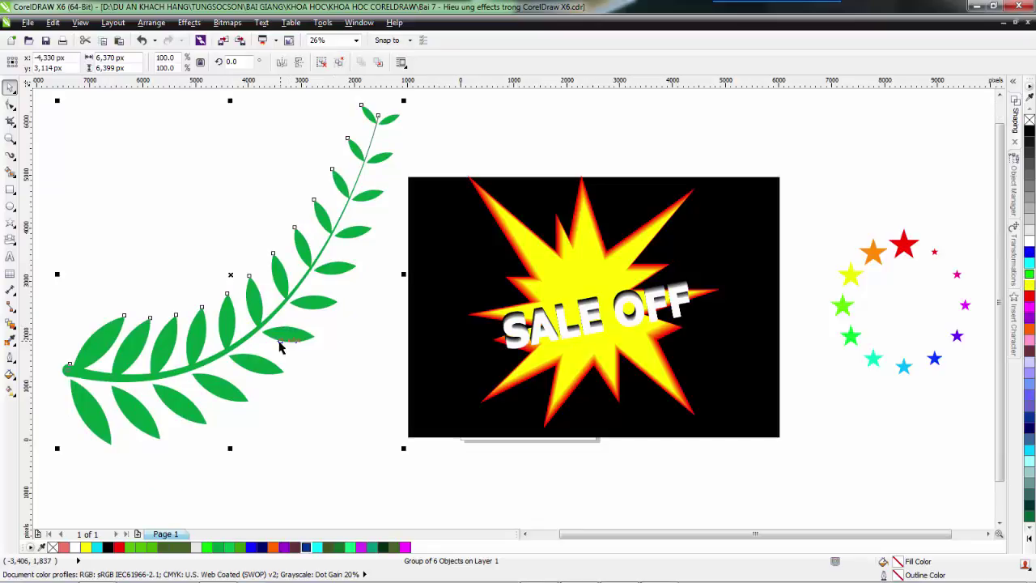
{"action": "scroll", "coordinate": [381, 293], "scroll_direction": "down", "scroll_amount": 3}
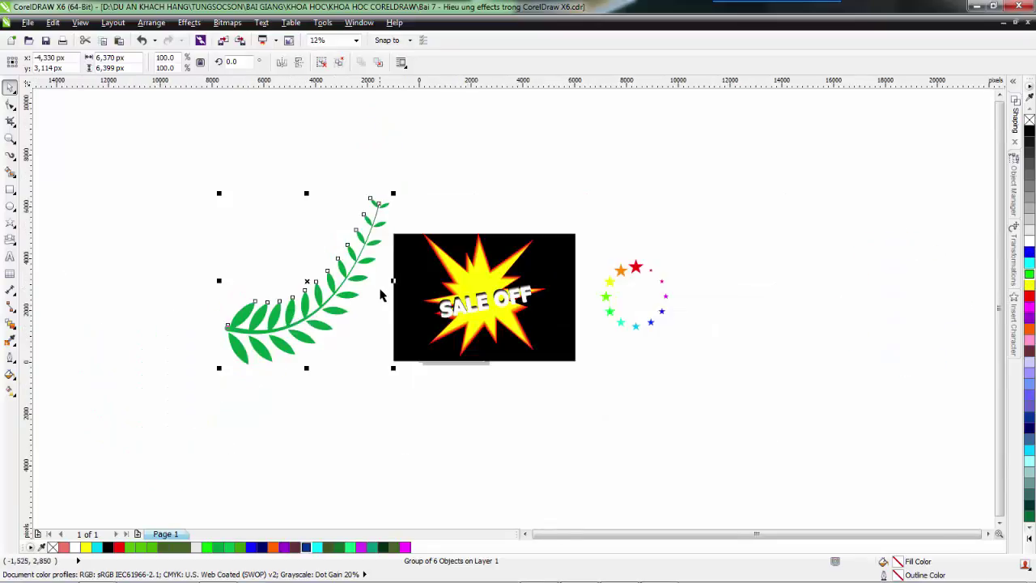
{"action": "scroll", "coordinate": [389, 303], "scroll_direction": "up", "scroll_amount": 3}
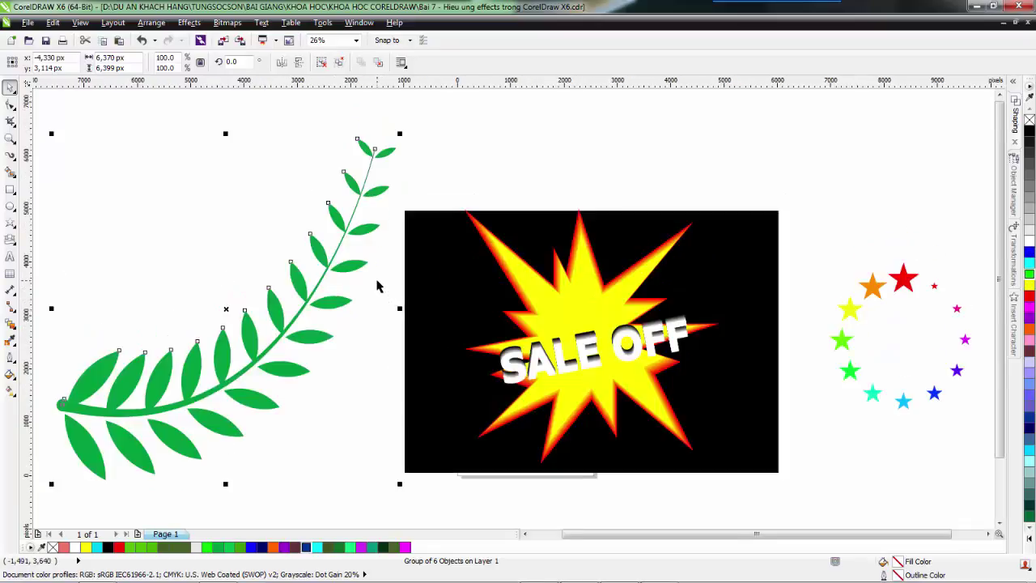